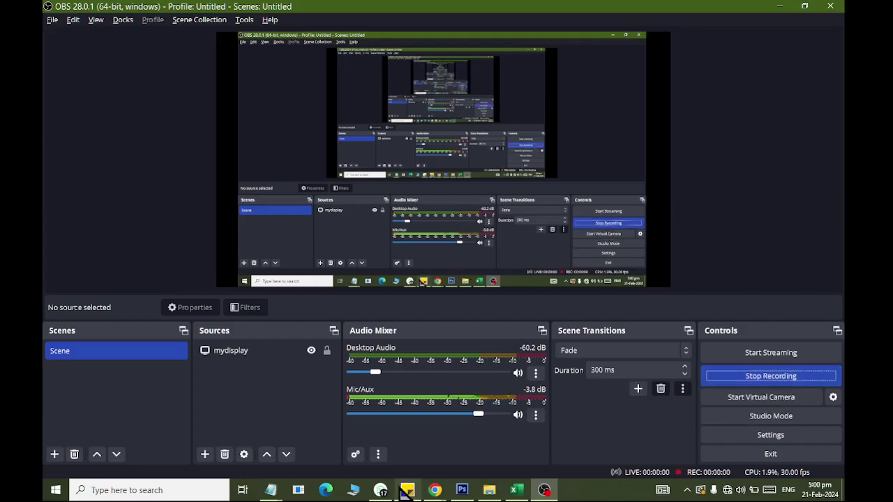
- Bring the results workbook forward in Excel and glance at the Conditional Formatting options
click(516, 490)
click(520, 97)
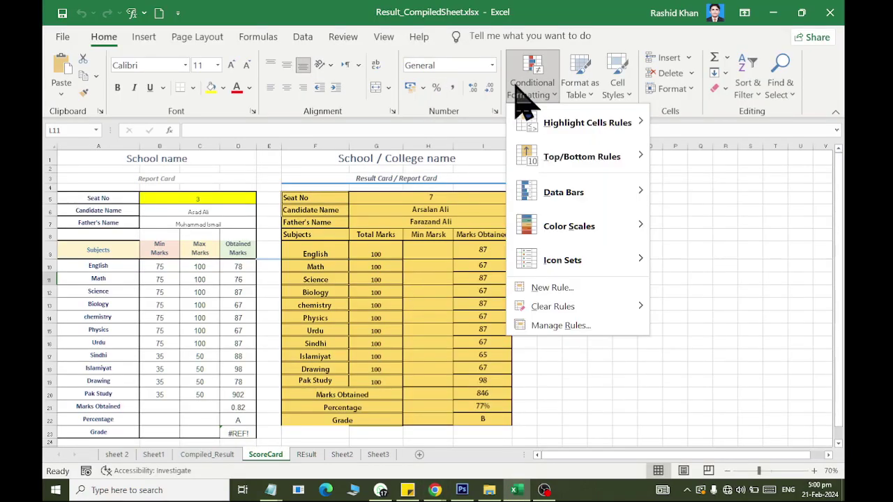
click(231, 455)
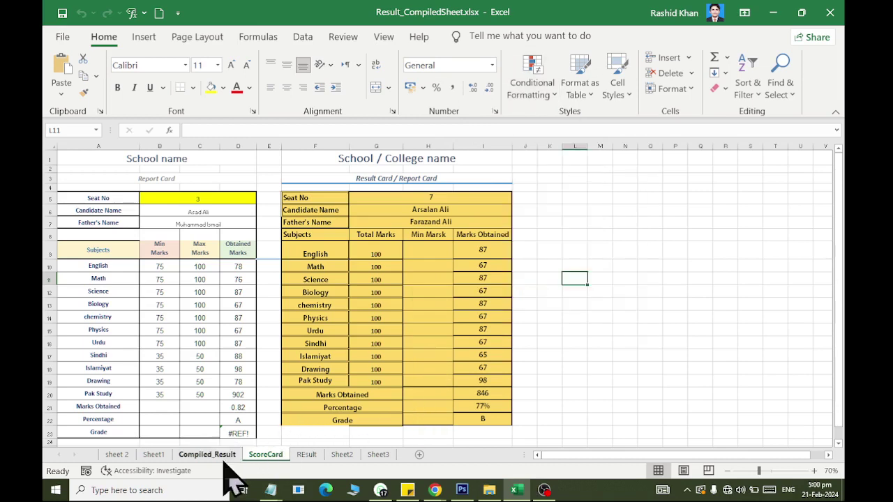
- Browse the Compiled_Result, Sheet2 and Sheet3 tabs, ending on Sheet3's student table
click(223, 457)
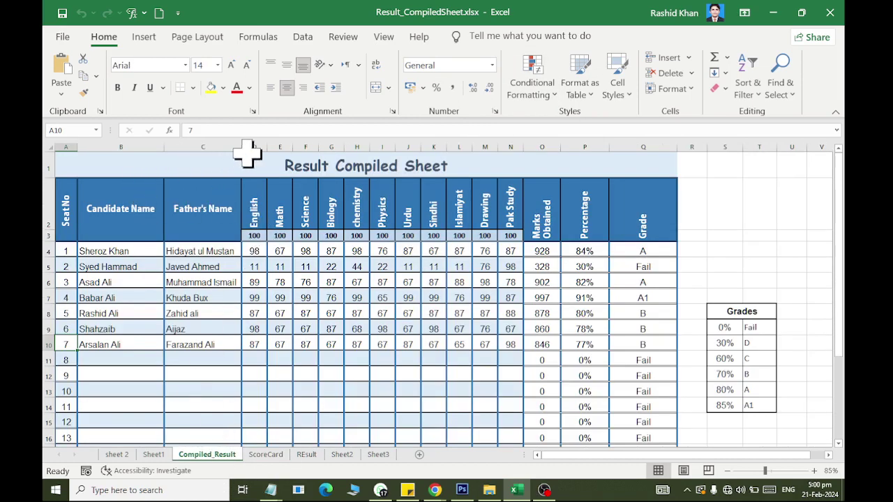
click(341, 454)
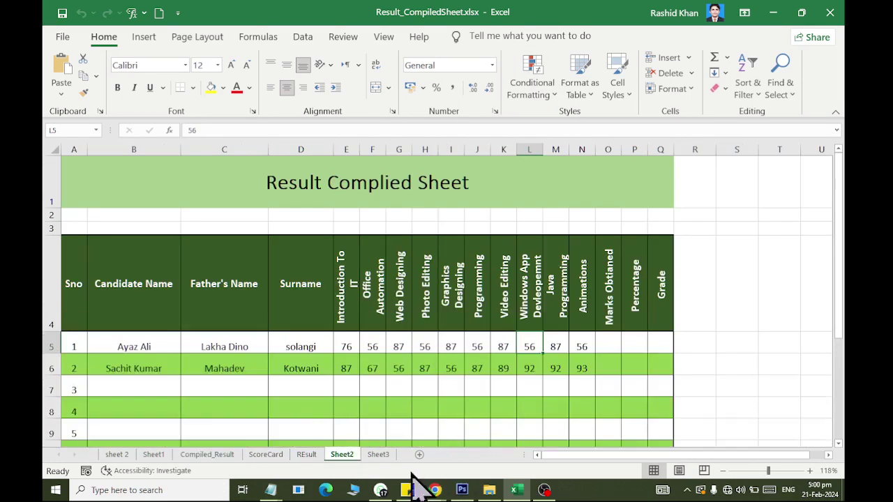
click(367, 453)
click(351, 307)
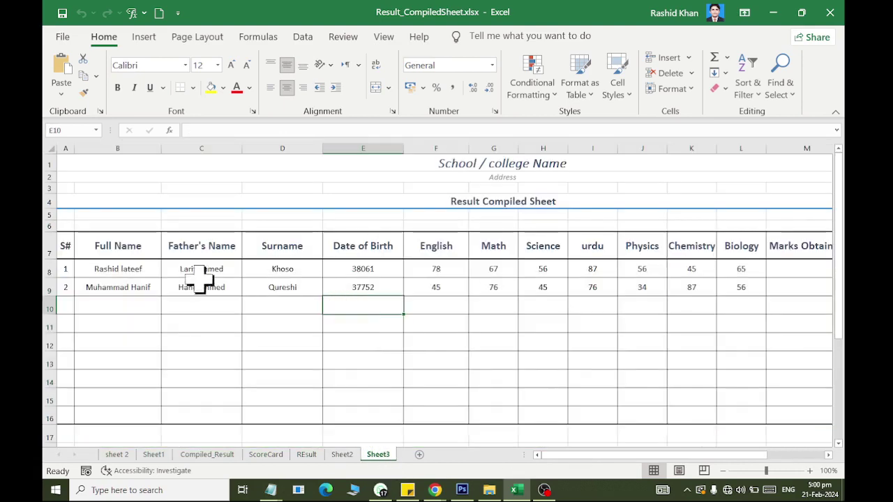
click(90, 248)
- Set the students' cells B8:G9 to Adobe Fan Heiti Std B, after trying sizes 14 and 12
drag(100, 272, 504, 290)
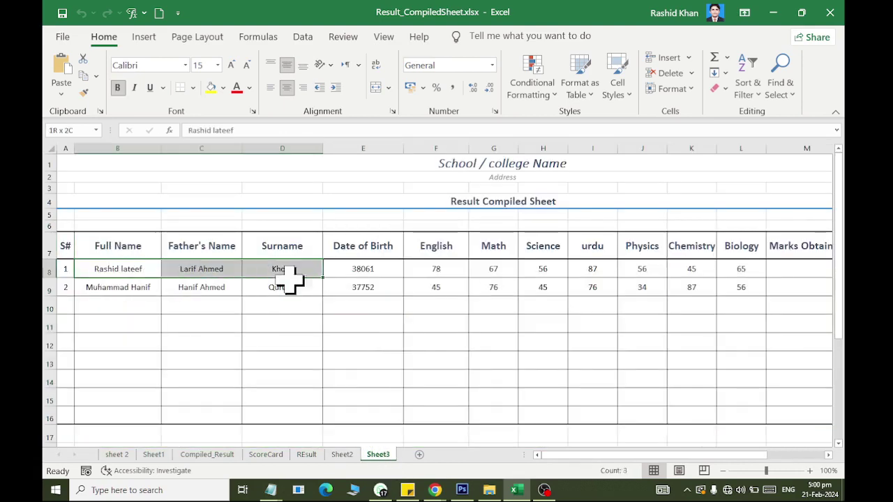
click(231, 65)
click(248, 65)
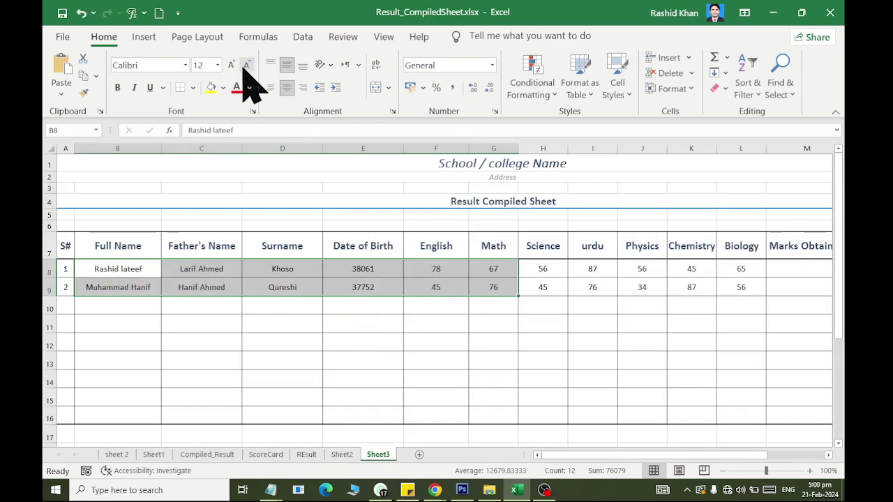
click(185, 64)
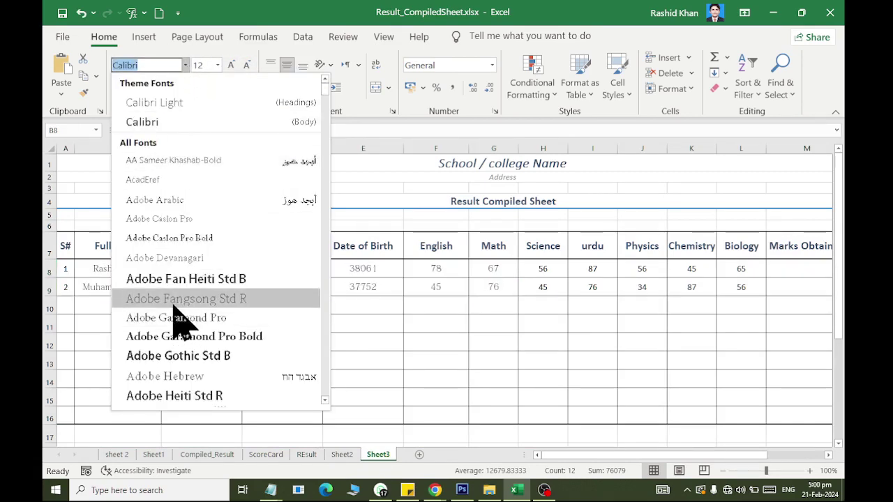
click(179, 281)
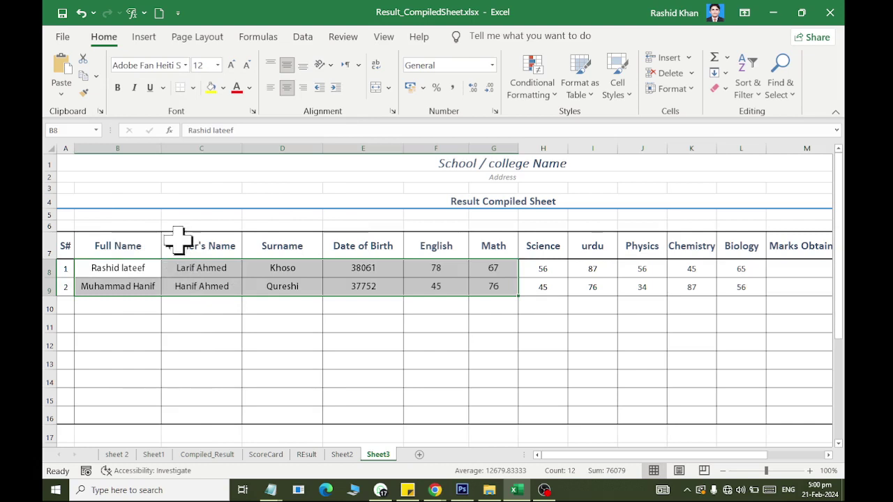
- Try italic and a light gold fill on the student cells, then remove both
click(134, 87)
click(133, 88)
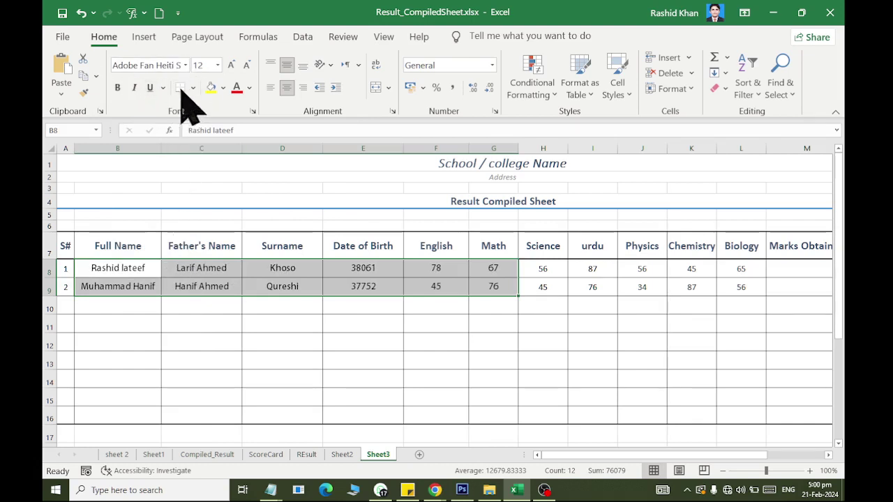
click(224, 88)
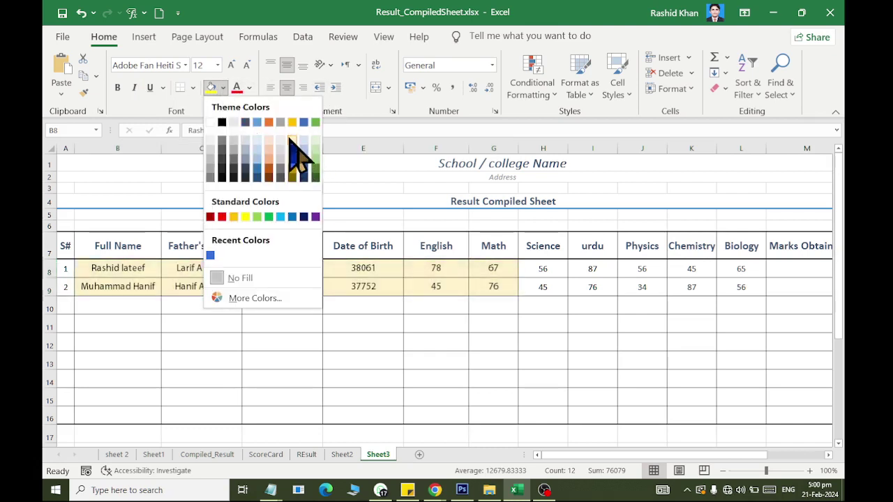
click(290, 140)
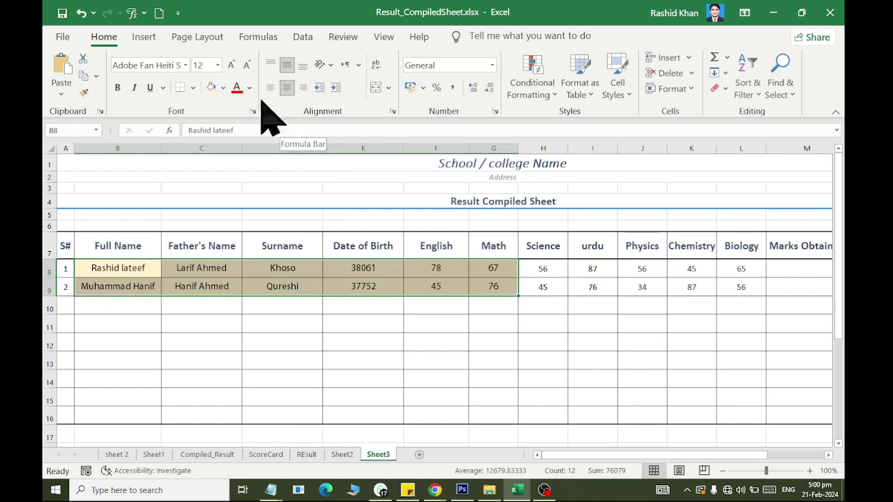
click(81, 12)
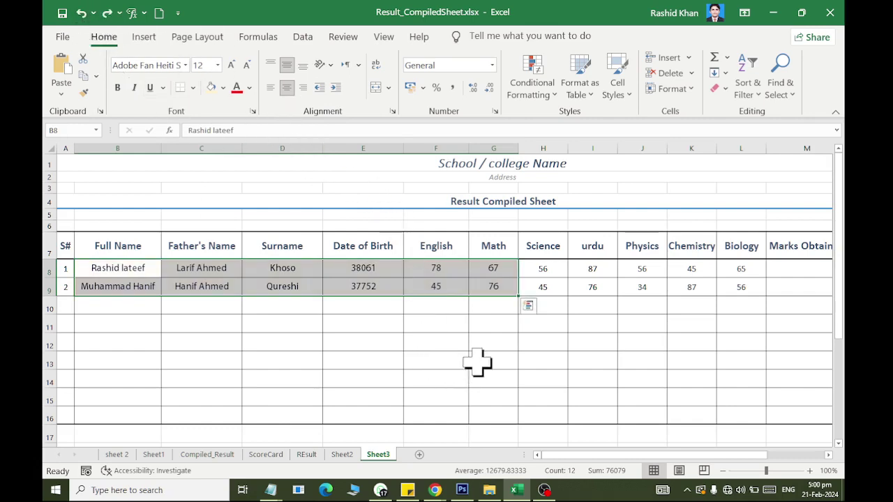
click(192, 457)
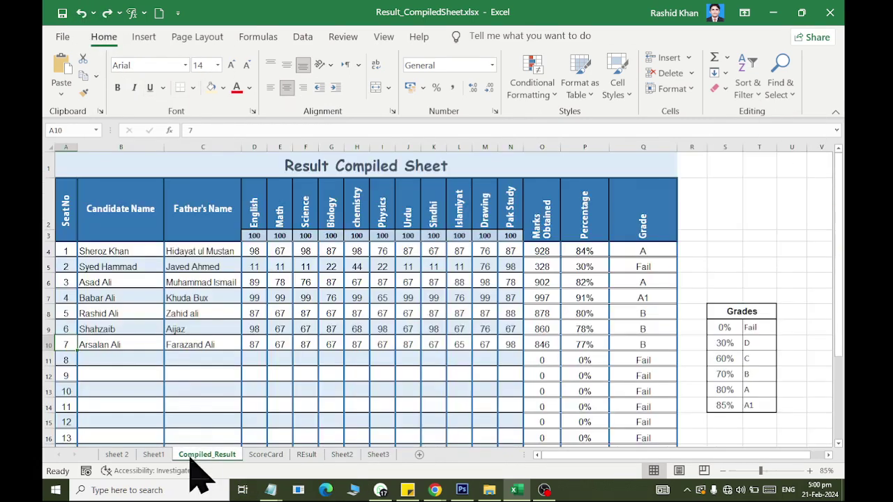
click(281, 236)
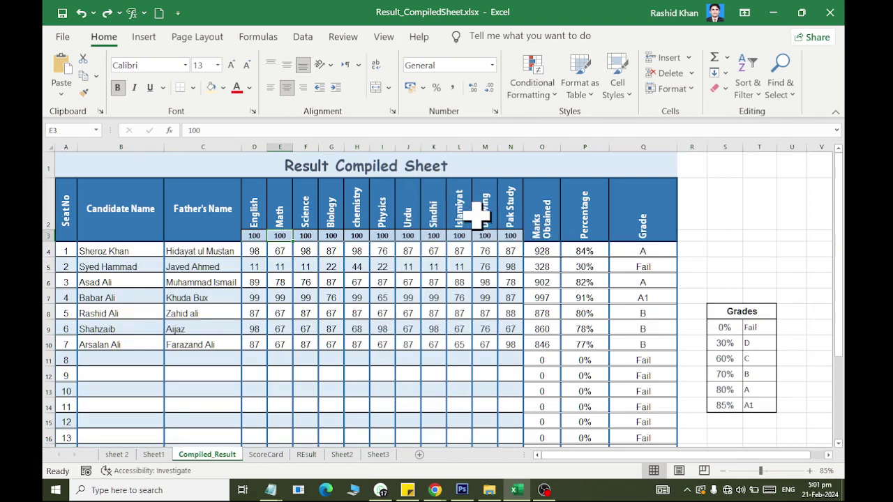
scroll(476, 215, up, 1)
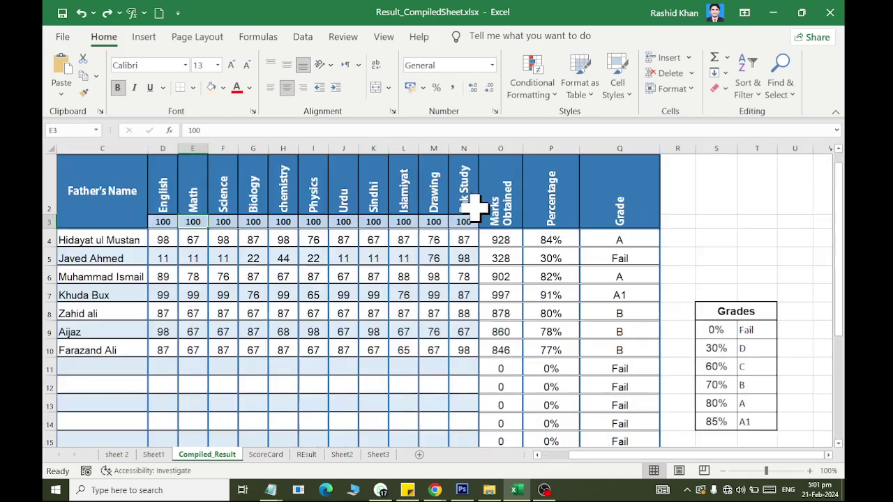
drag(488, 244, 70, 196)
click(317, 261)
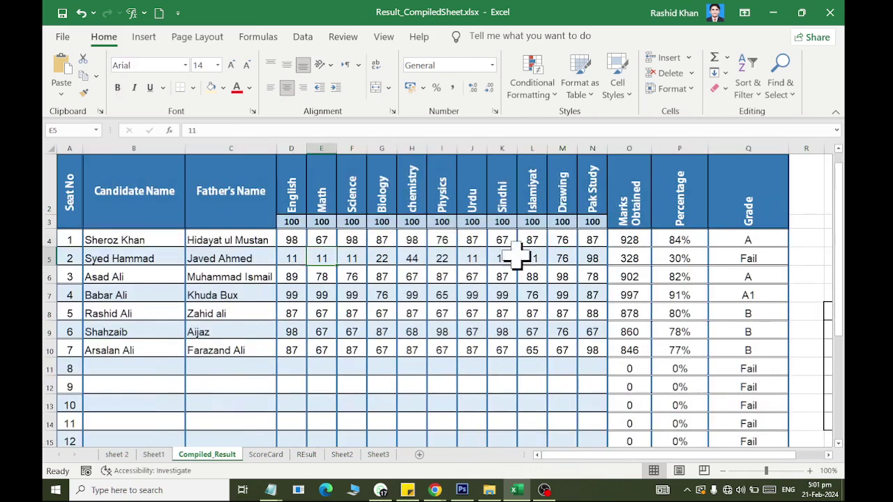
scroll(530, 255, up, 1)
click(532, 91)
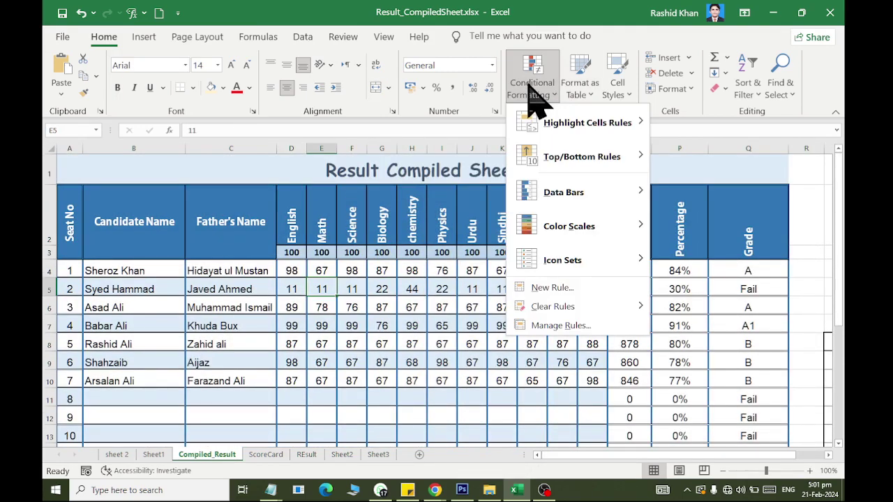
mouse_move(544, 134)
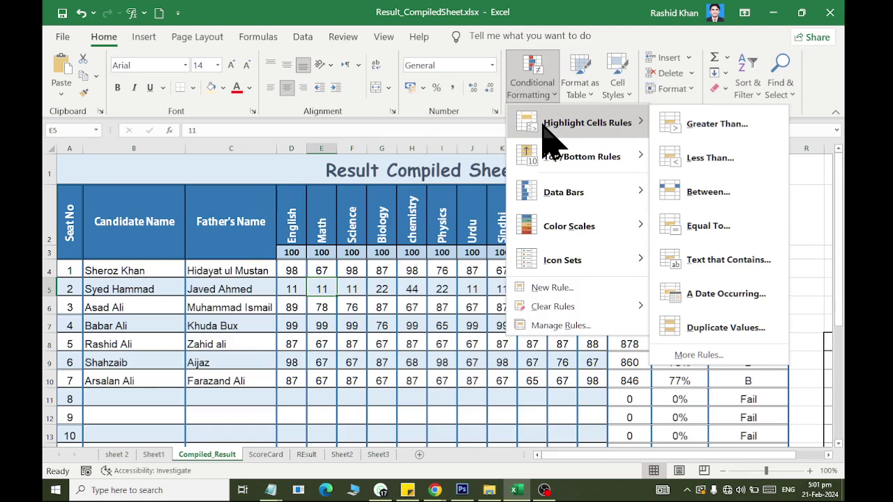
mouse_move(567, 163)
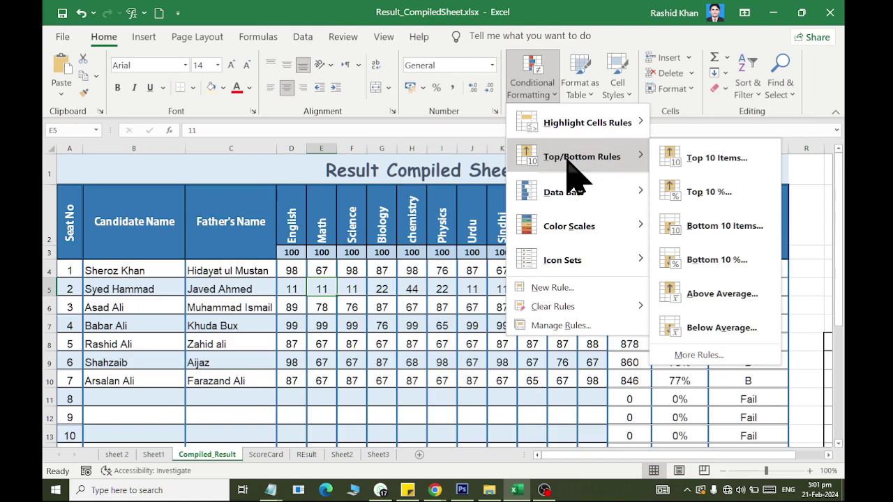
mouse_move(586, 129)
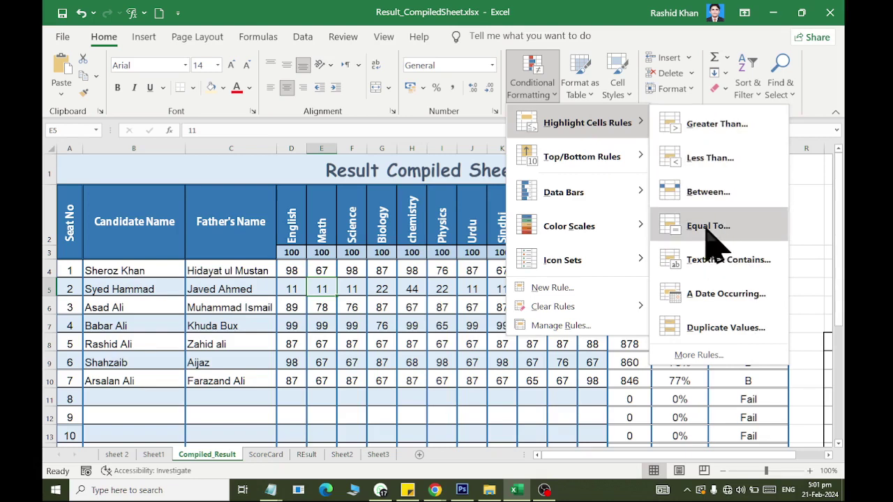
- Fill the subject marks range D4:N23 with white
click(455, 343)
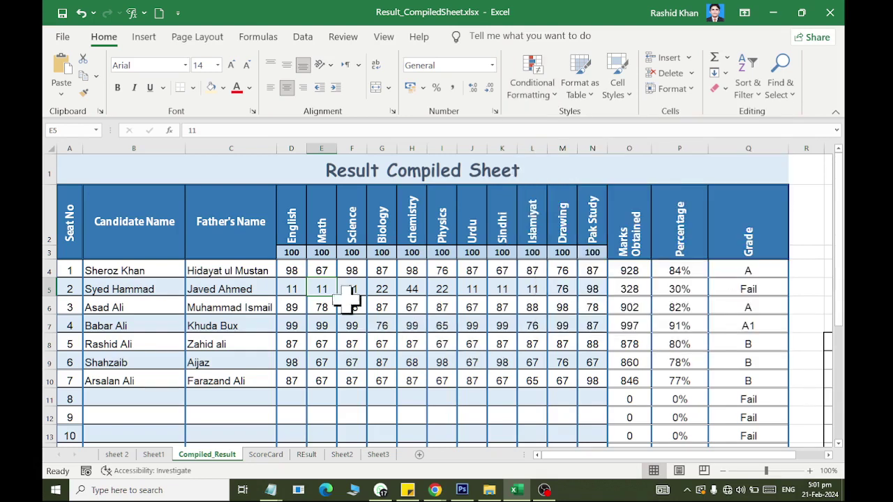
mouse_move(291, 272)
mouse_down()
mouse_move(578, 402)
mouse_move(595, 381)
mouse_up()
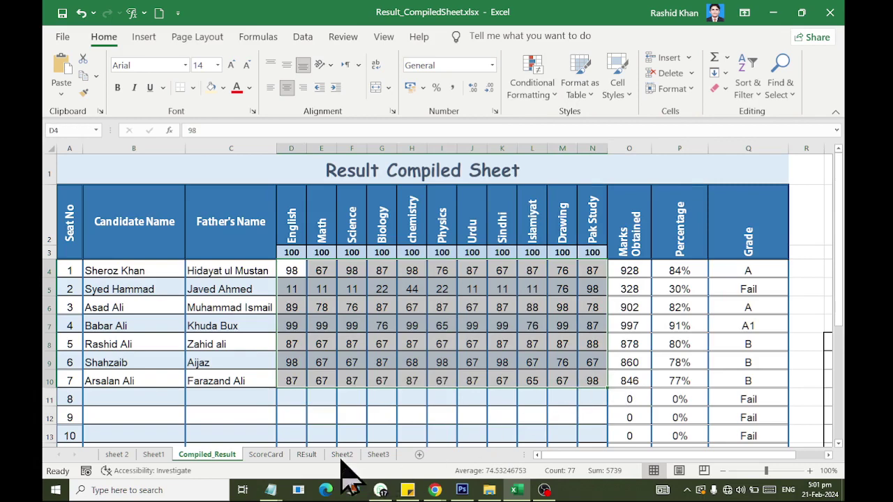
mouse_move(291, 271)
mouse_down()
mouse_move(591, 466)
mouse_move(592, 419)
mouse_up()
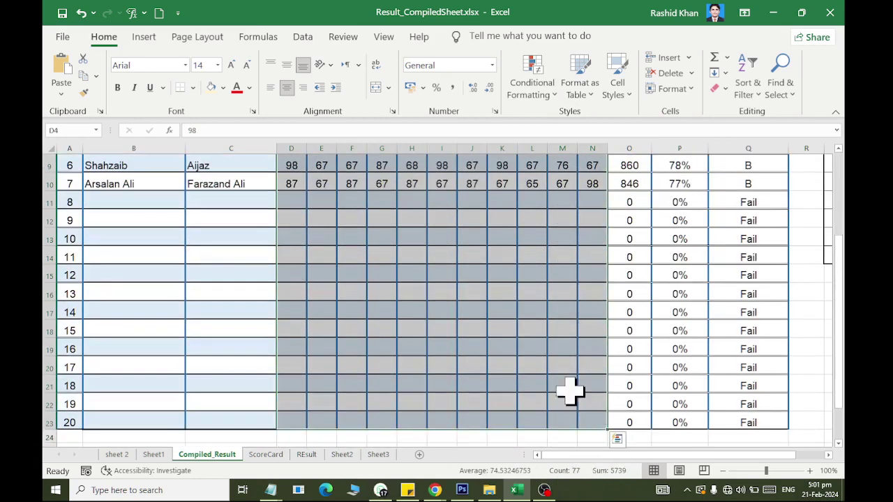
click(223, 88)
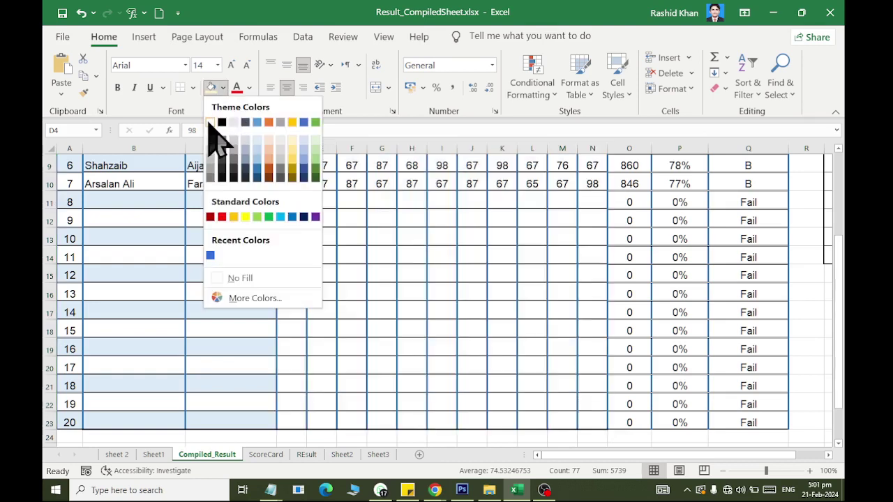
click(210, 122)
- Reselect the seven students' marks block D4:N10 and adjust the view
scroll(399, 285, up, 3)
click(394, 345)
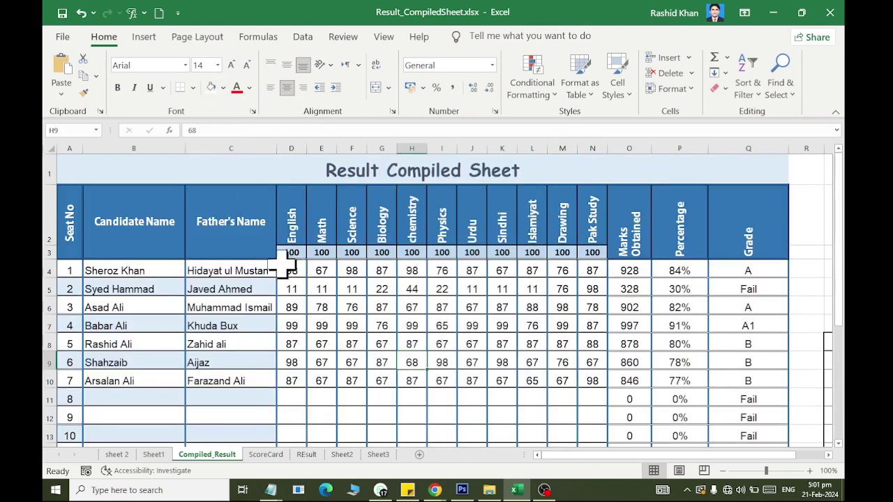
mouse_move(291, 271)
mouse_down()
mouse_move(442, 289)
mouse_move(592, 381)
mouse_up()
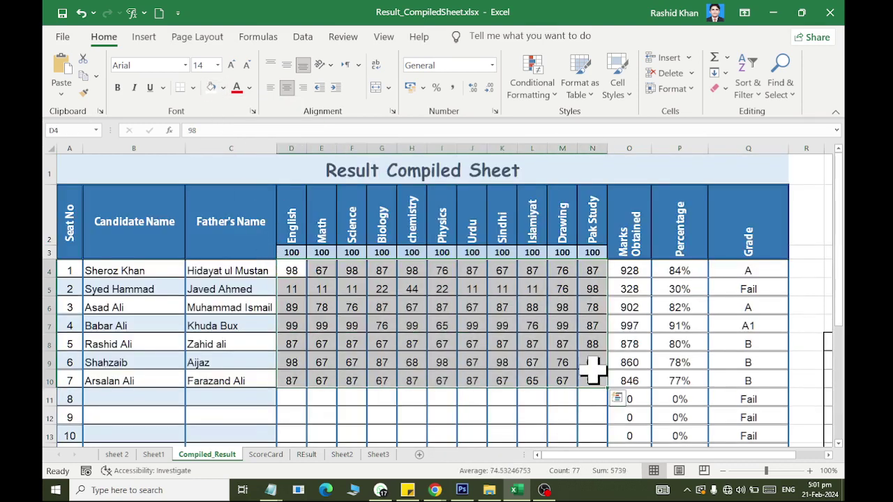
ctrl+scroll(597, 315, up, 3)
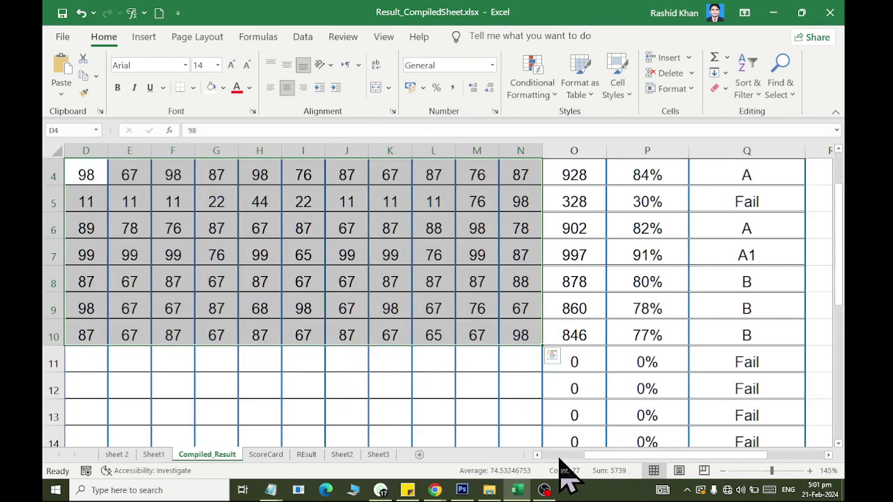
drag(591, 456, 573, 455)
scroll(573, 444, up, 1)
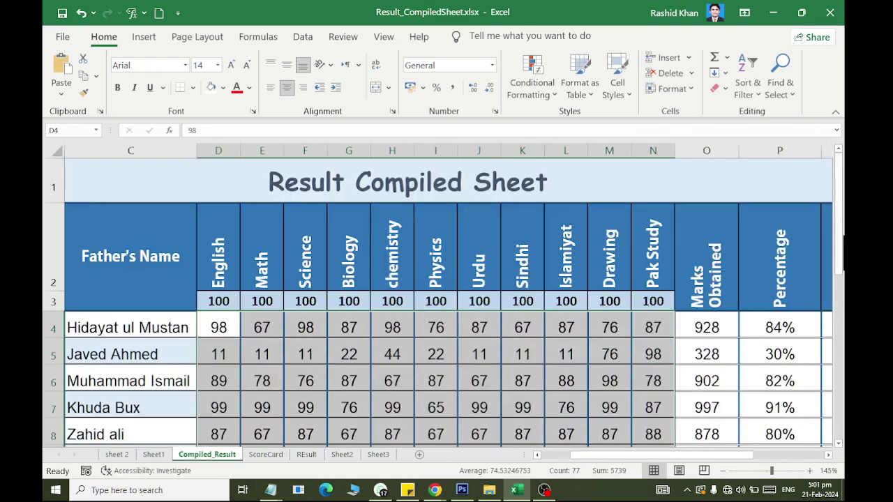
drag(841, 241, 842, 293)
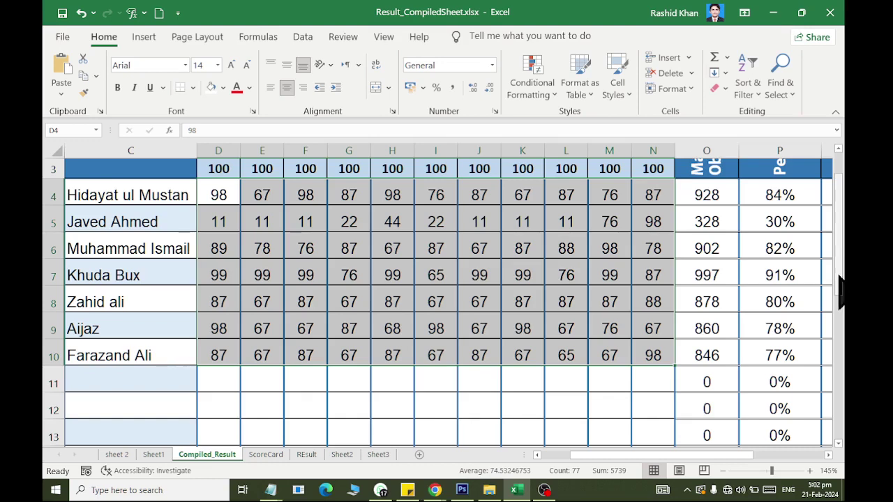
- Add a Greater Than 90 highlight rule with a custom light green fill to the marks
click(532, 78)
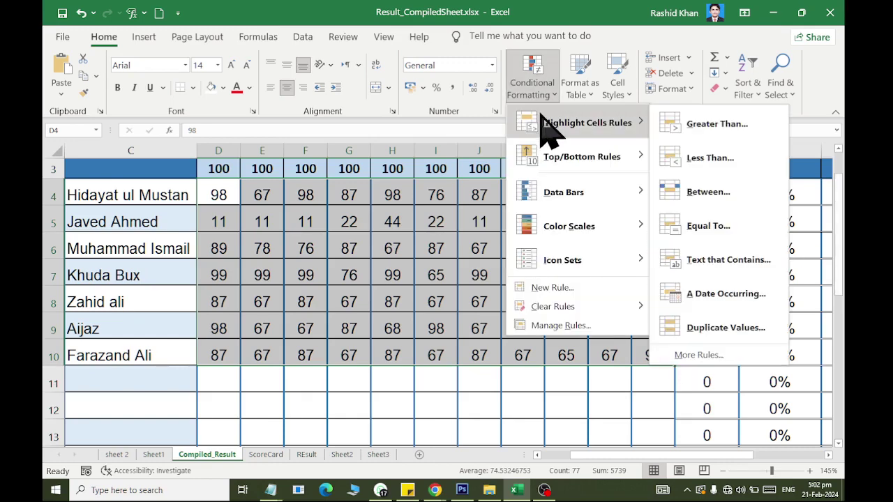
click(723, 127)
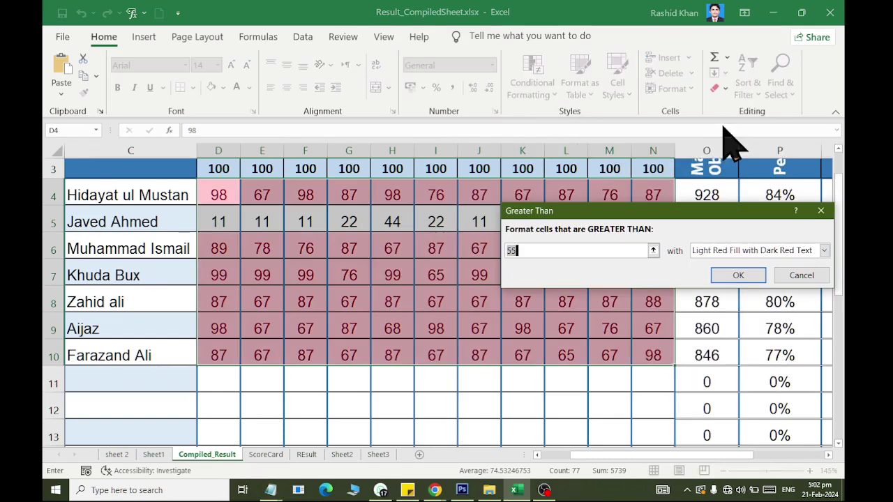
text(90)
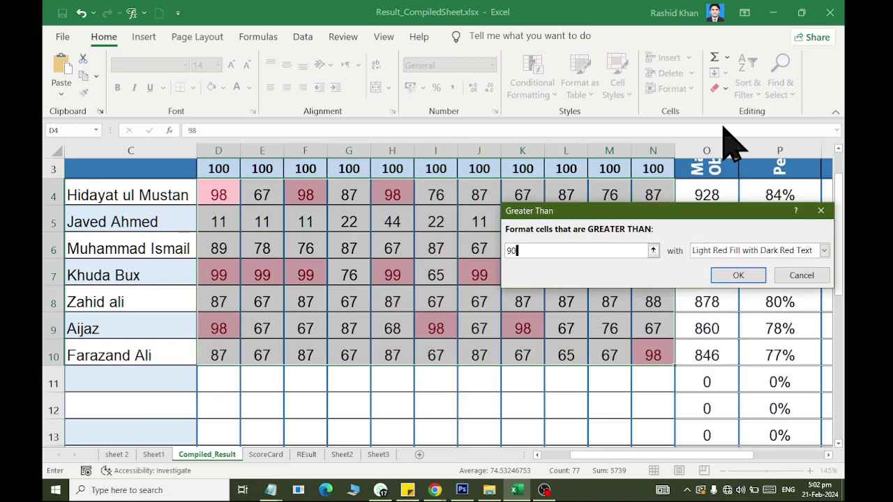
click(775, 251)
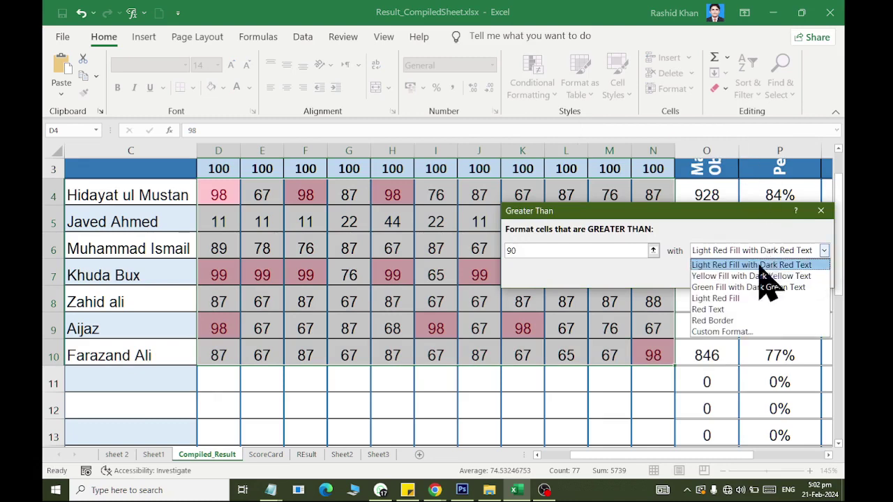
click(752, 332)
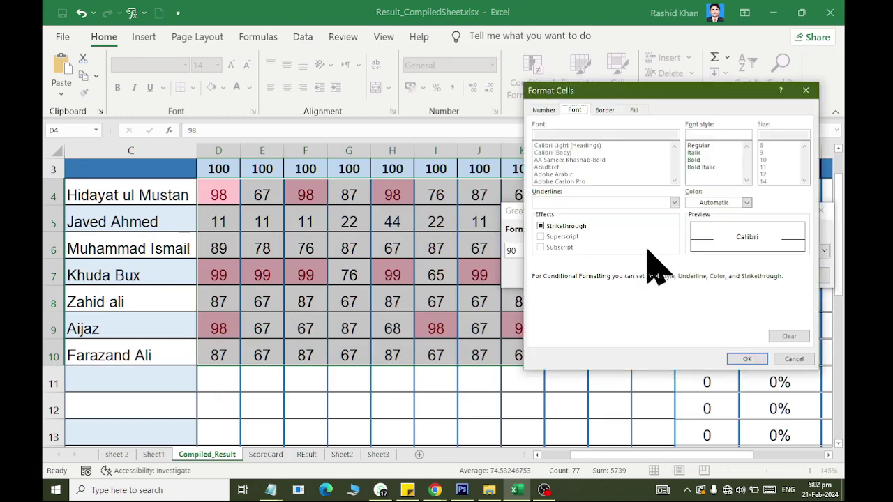
click(635, 110)
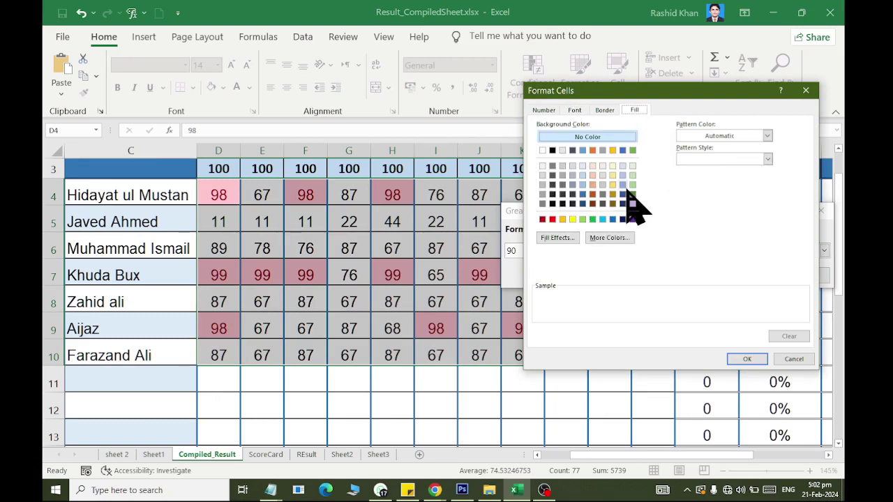
click(632, 167)
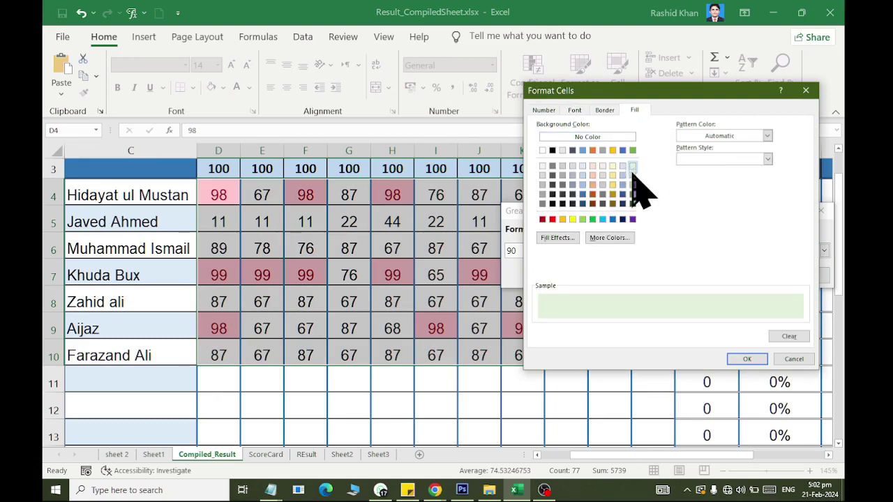
click(738, 359)
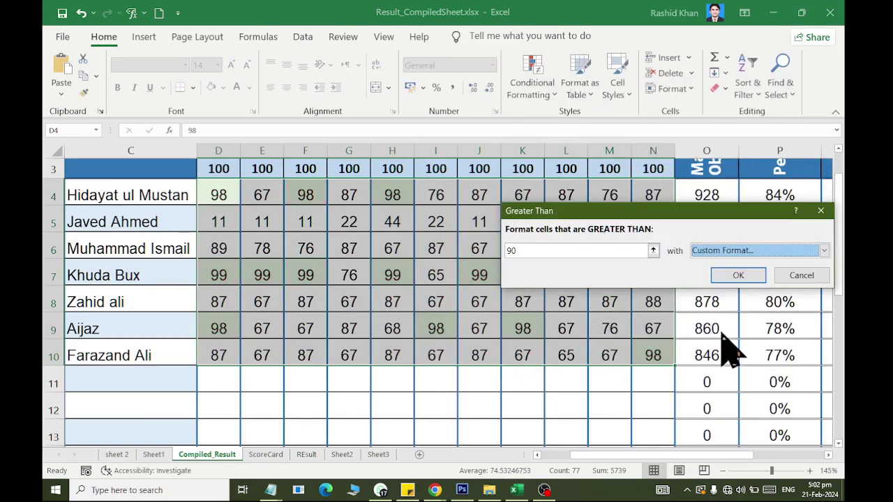
click(732, 275)
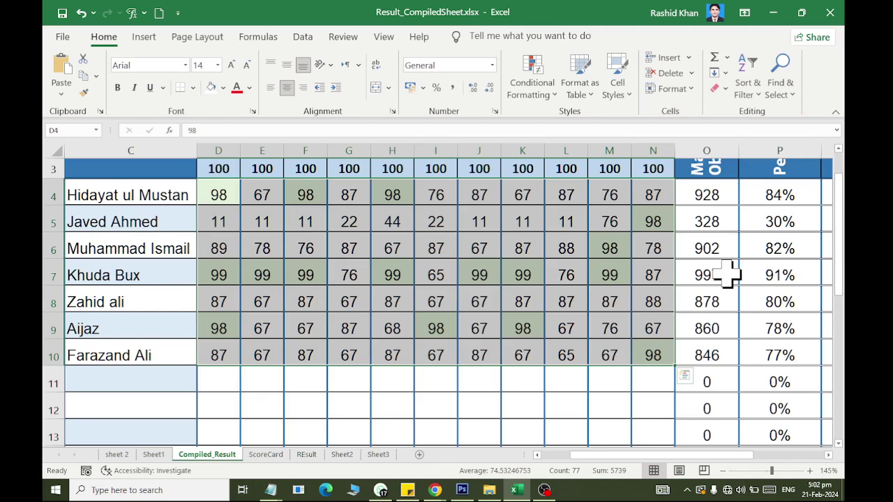
- Add a Less Than 40 rule using Light Red Fill with Dark Red Text
click(529, 77)
mouse_move(534, 123)
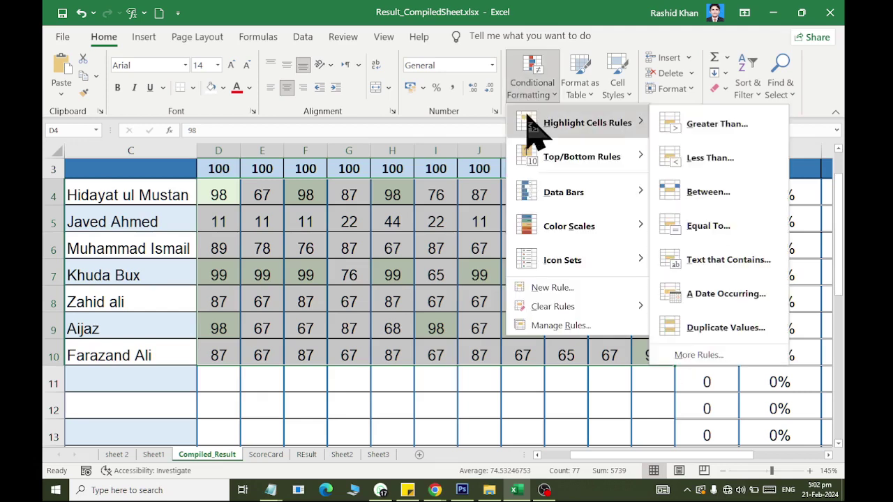
click(731, 160)
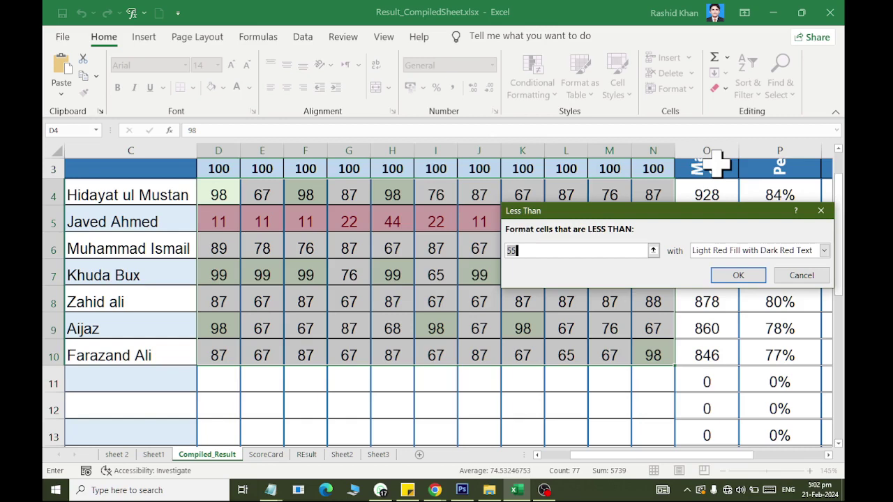
text(40)
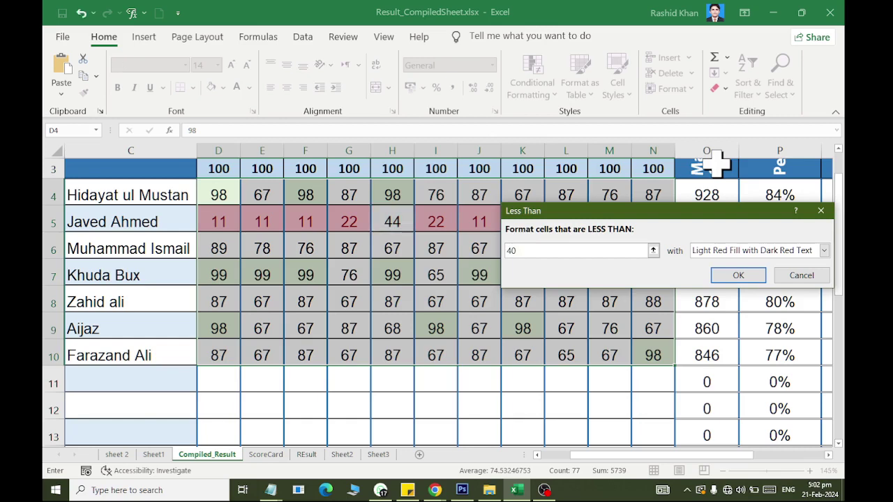
click(743, 276)
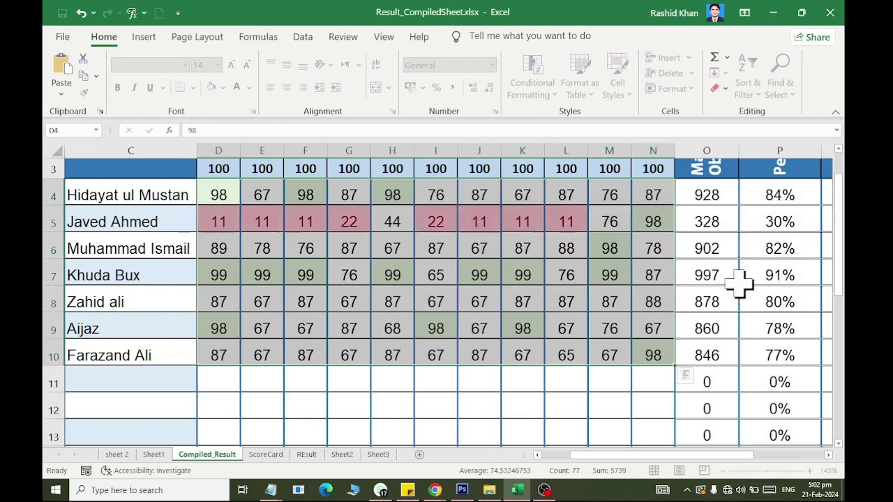
click(742, 279)
- Select the scores D4:N21 and start a Between rule from 40 to 90
mouse_move(231, 194)
mouse_down()
mouse_move(649, 356)
mouse_move(658, 415)
mouse_up()
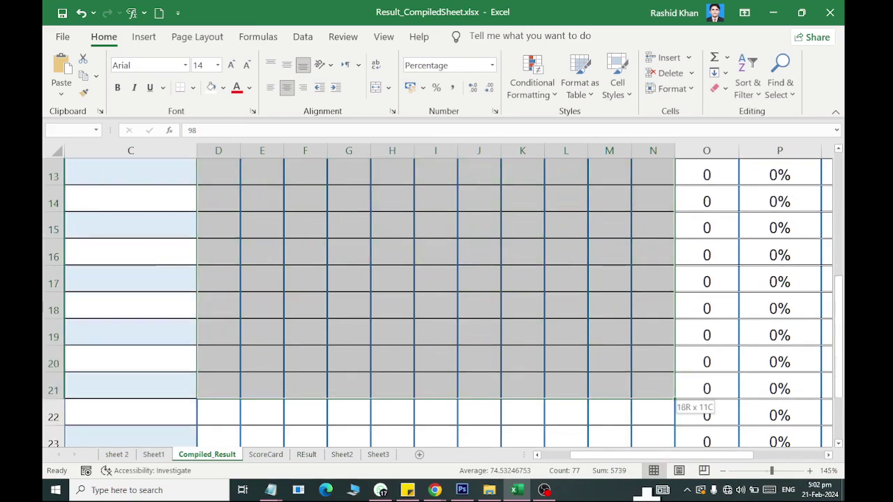
scroll(522, 323, up, 5)
scroll(528, 351, down, 1)
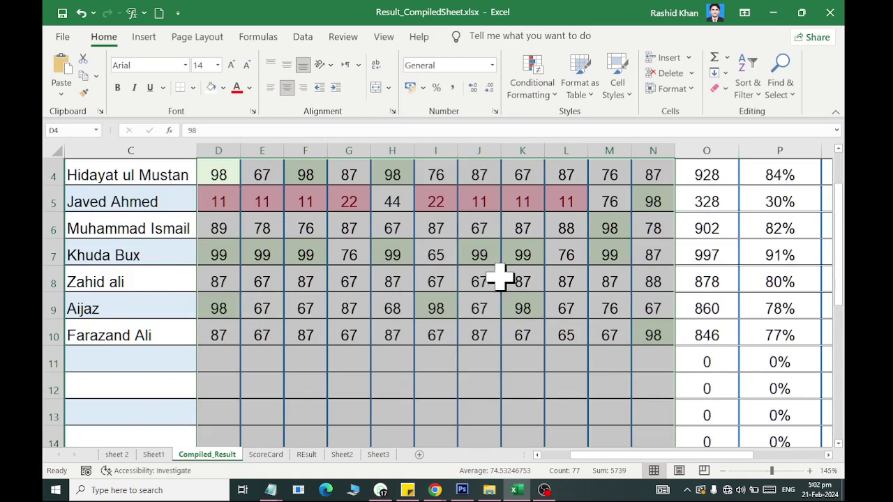
click(533, 90)
mouse_move(552, 122)
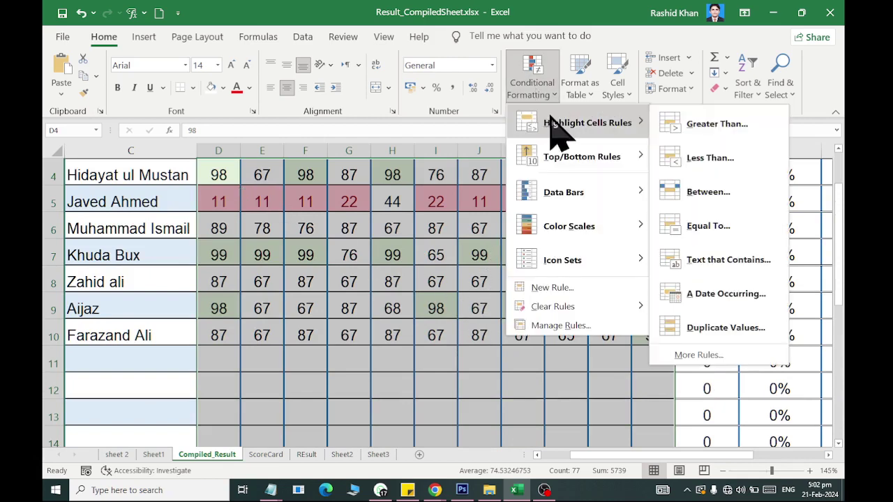
click(735, 197)
text(4)
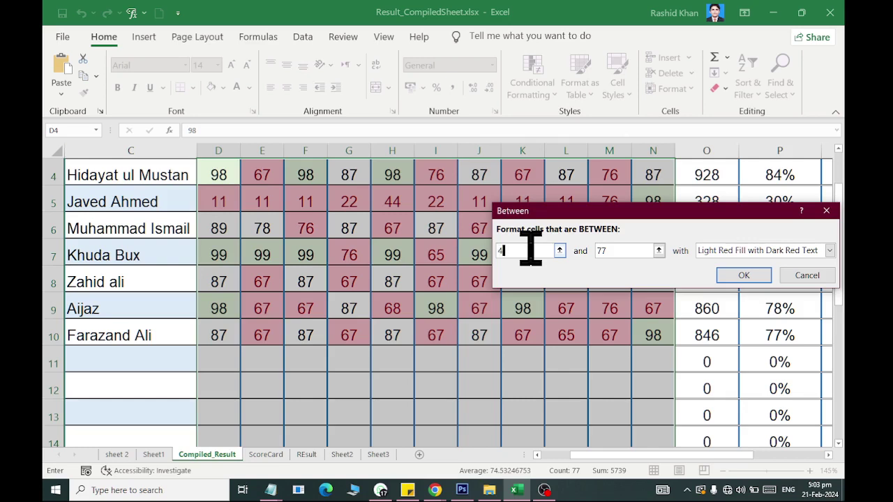
text(0)
key(Tab)
text(90)
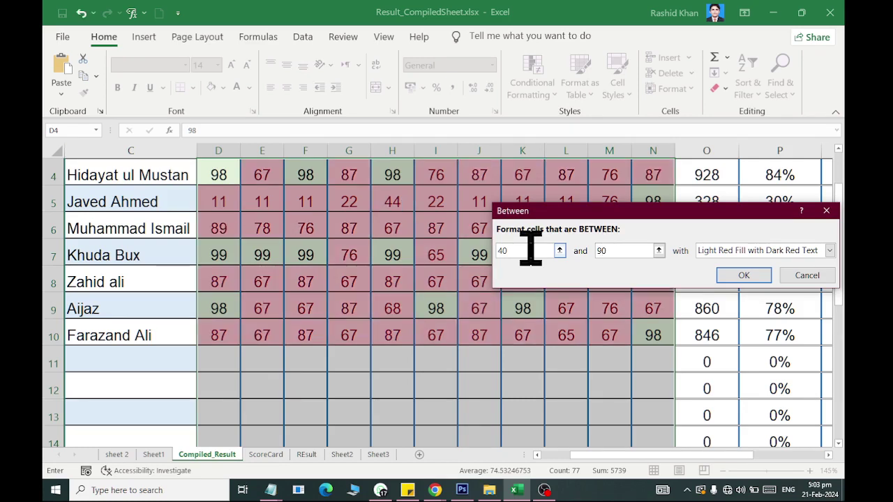
- Give the Between 40–90 rule a custom yellow fill and apply it
click(768, 252)
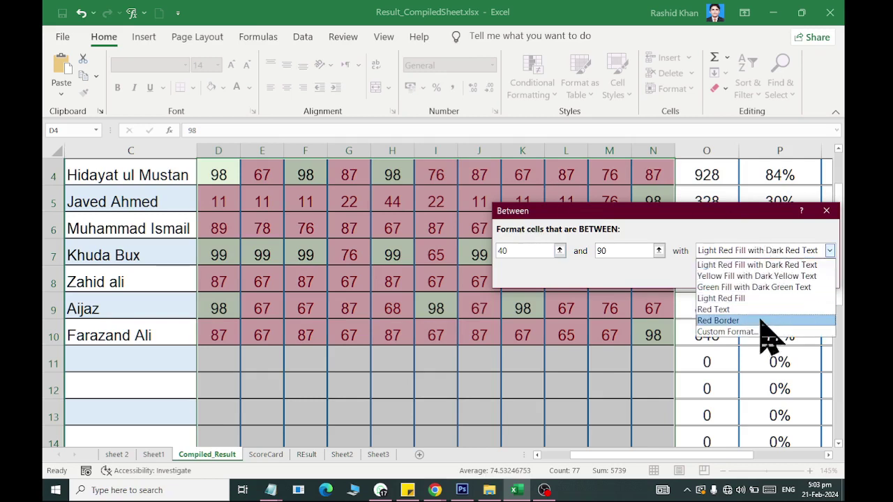
click(760, 333)
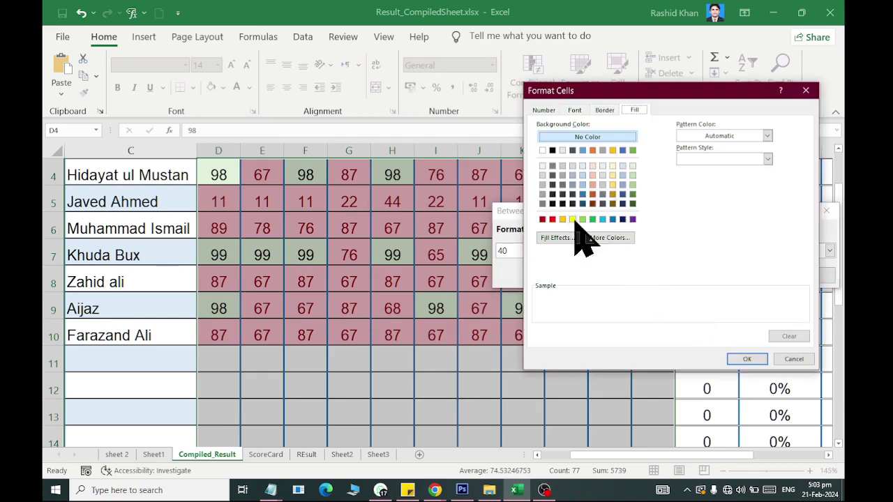
click(572, 219)
click(745, 359)
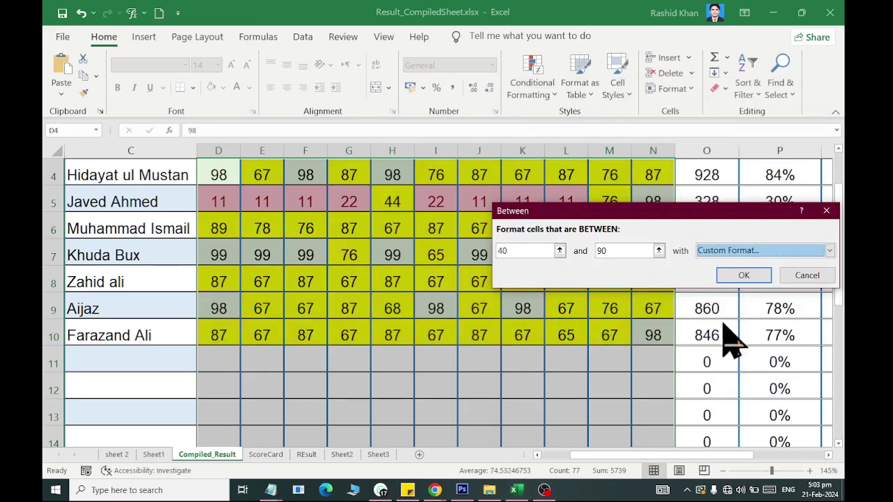
click(738, 278)
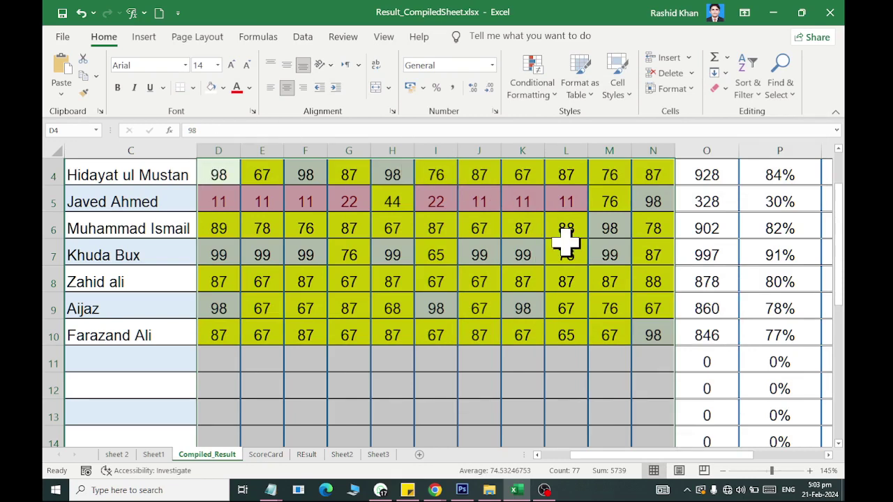
- Enter 56, then 91, in cell F5 to watch its highlight colour change
click(307, 202)
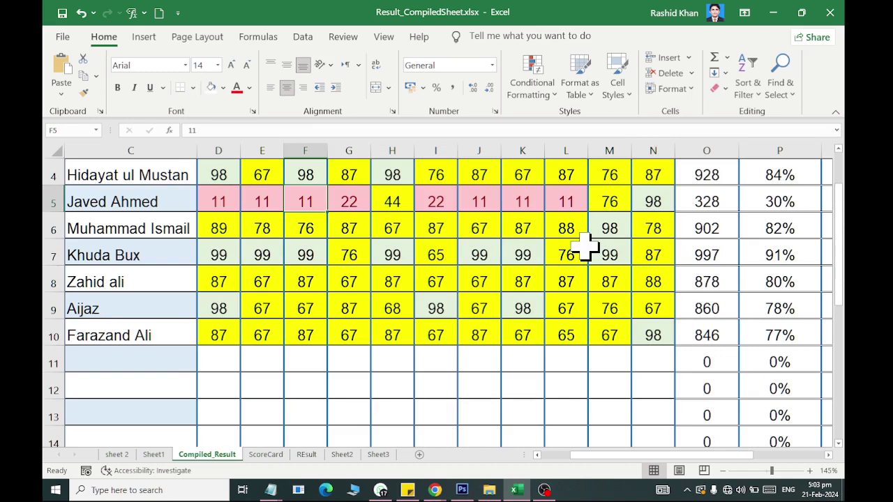
text(56)
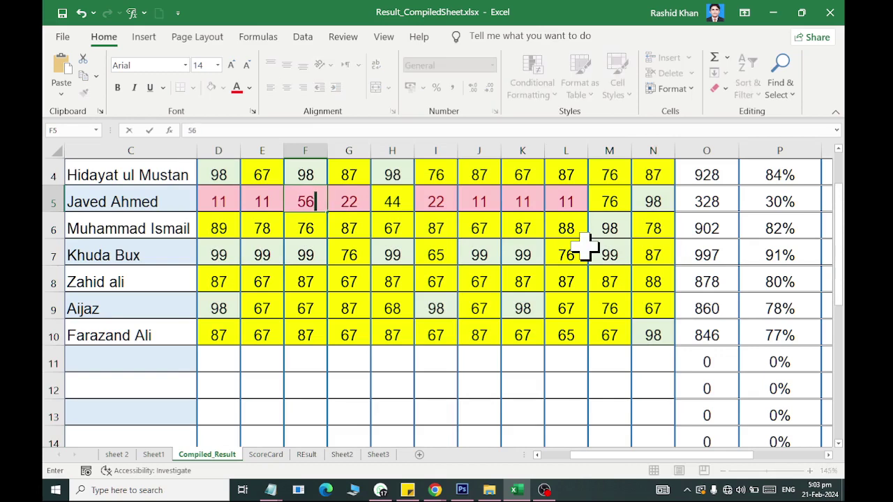
key(Return)
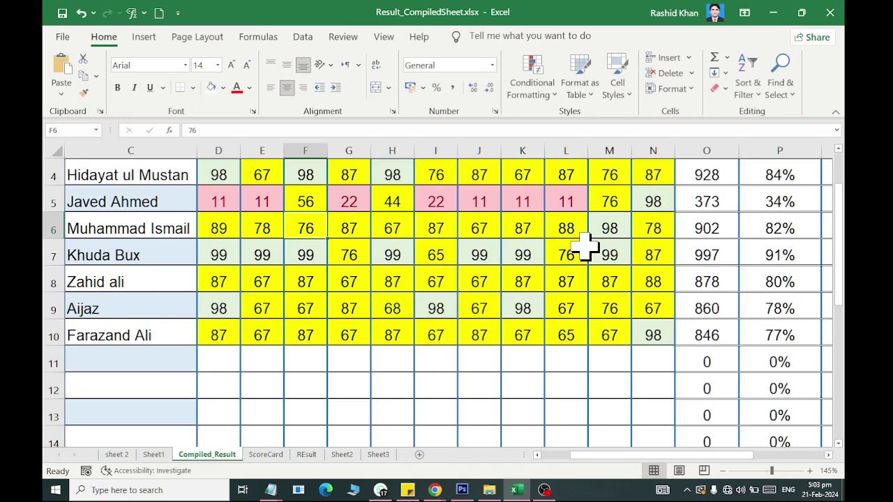
key(Up)
text(9)
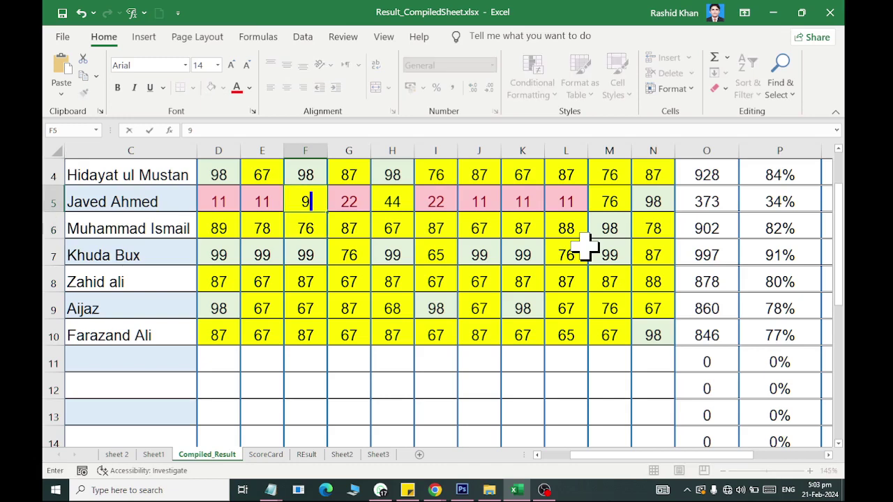
text(1)
key(Return)
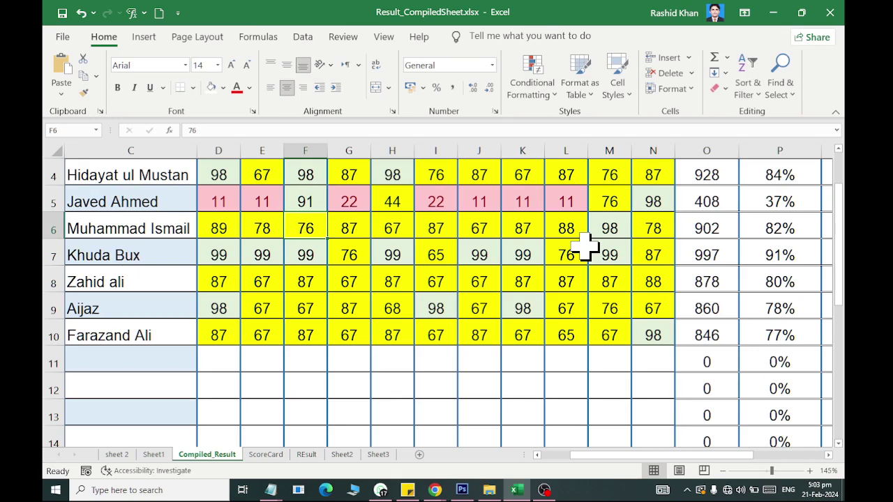
- Change F5 to 33 so it turns red and the row total becomes 350
key(Up)
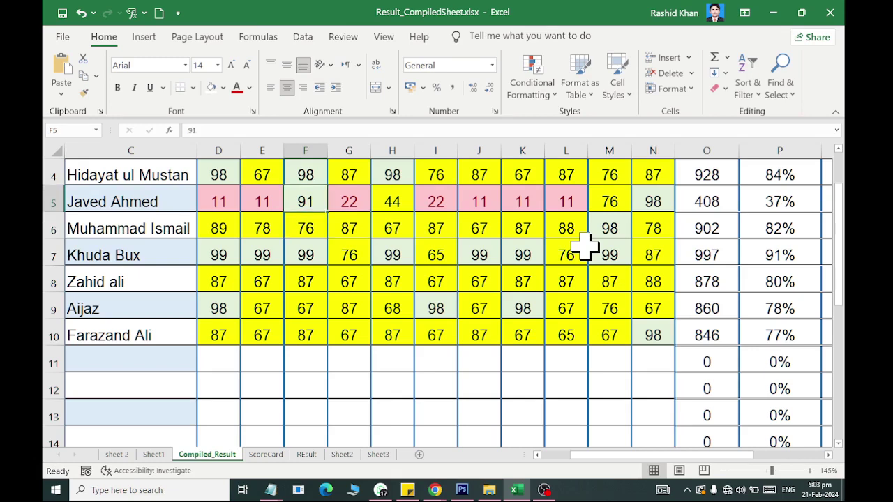
text(3)
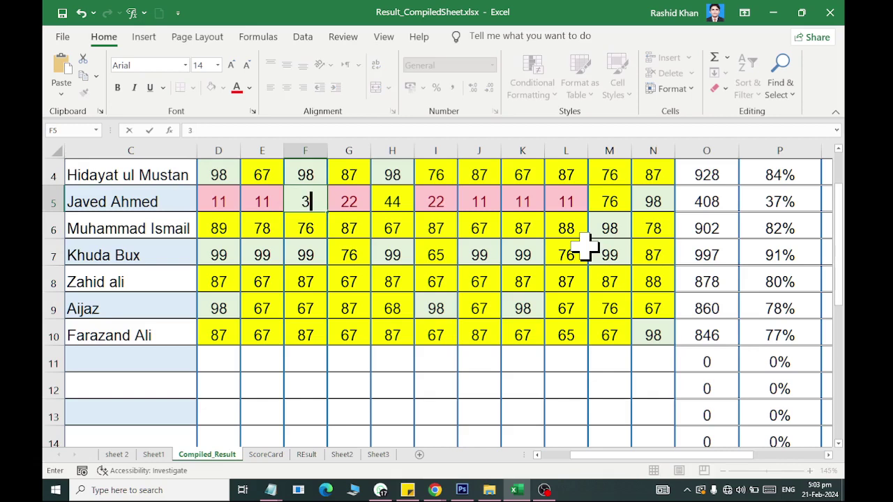
key(BackSpace)
text(33)
key(Return)
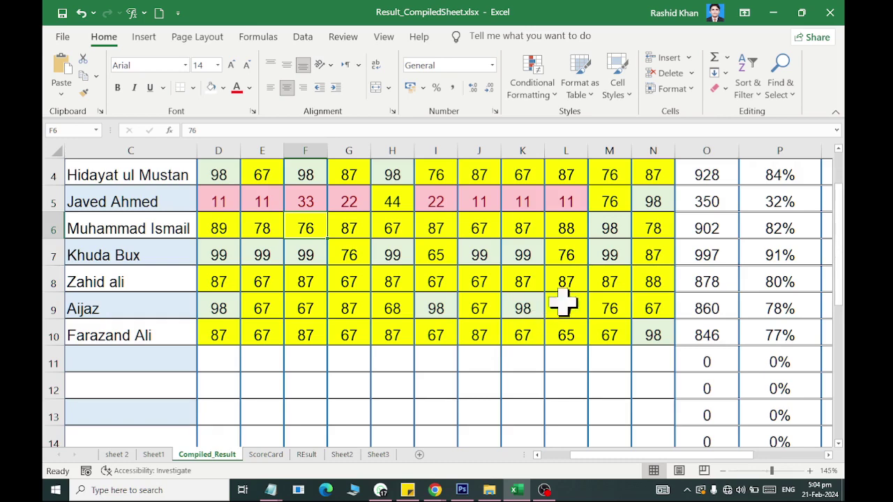
scroll(659, 245, up, 1)
scroll(660, 245, down, 1)
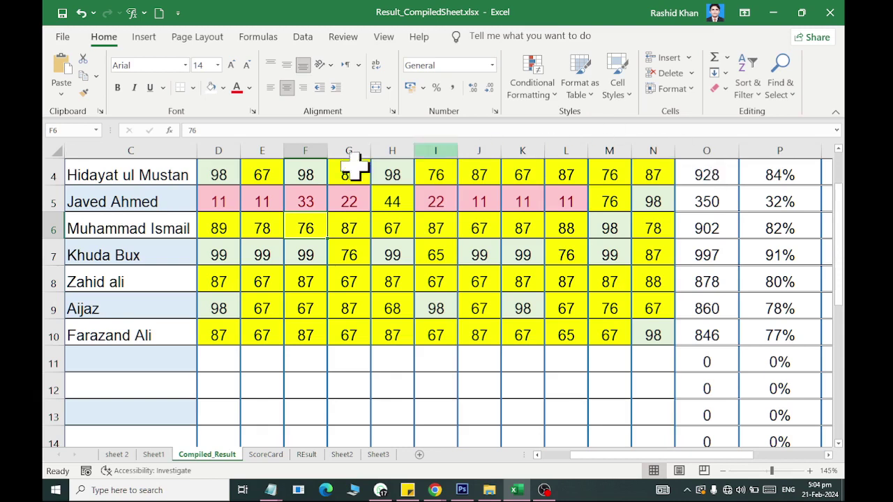
- Select the marks D4:N10 and start an Equal To 98 highlight rule
mouse_move(222, 174)
mouse_down()
mouse_move(506, 255)
mouse_move(652, 335)
mouse_up()
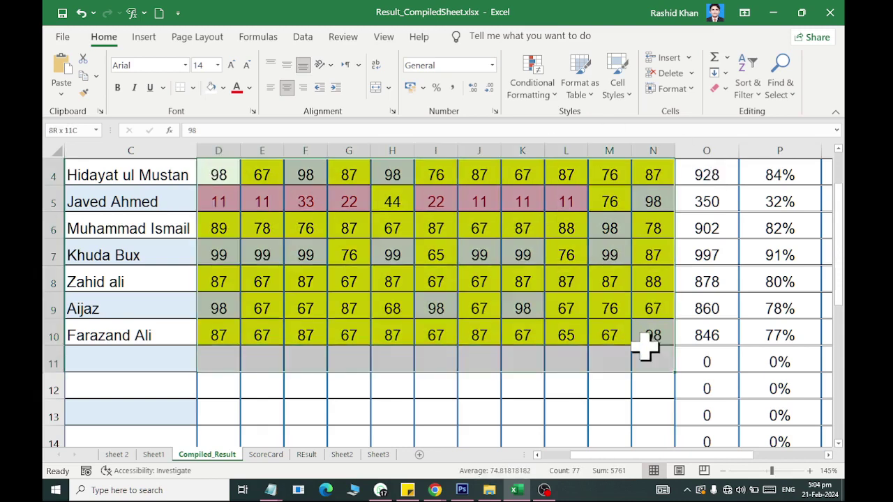
click(545, 92)
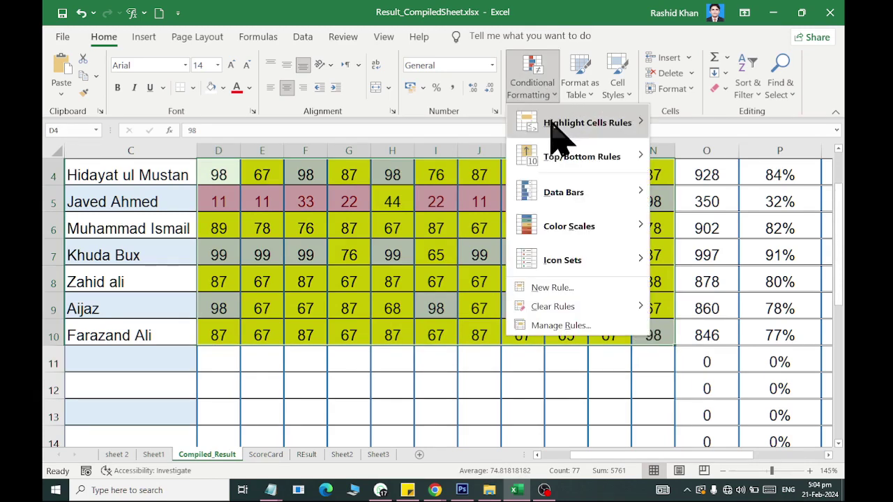
mouse_move(537, 122)
click(726, 234)
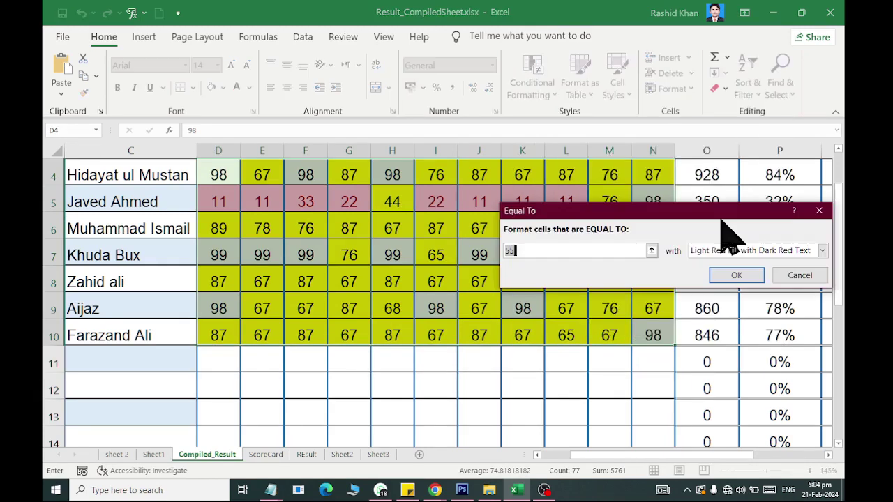
text(9)
text(8)
- Give the equal-to-98 rule a custom black fill with white text and apply it
click(713, 251)
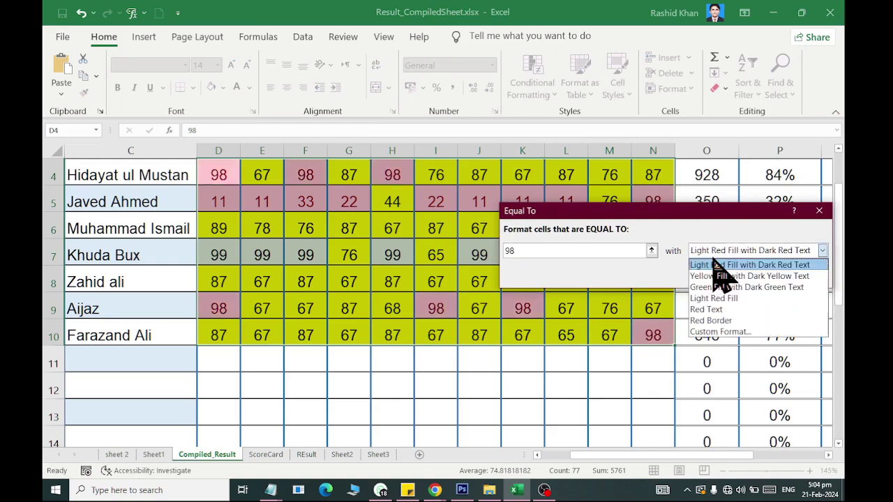
click(725, 331)
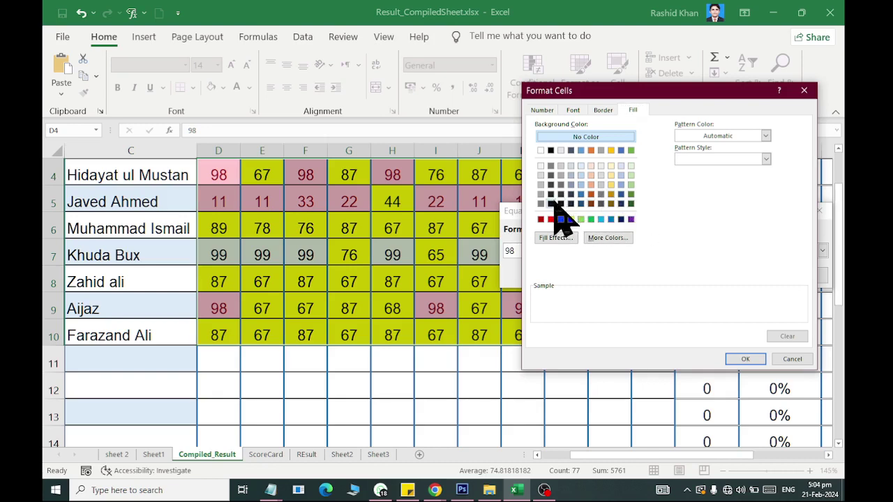
click(561, 203)
click(582, 111)
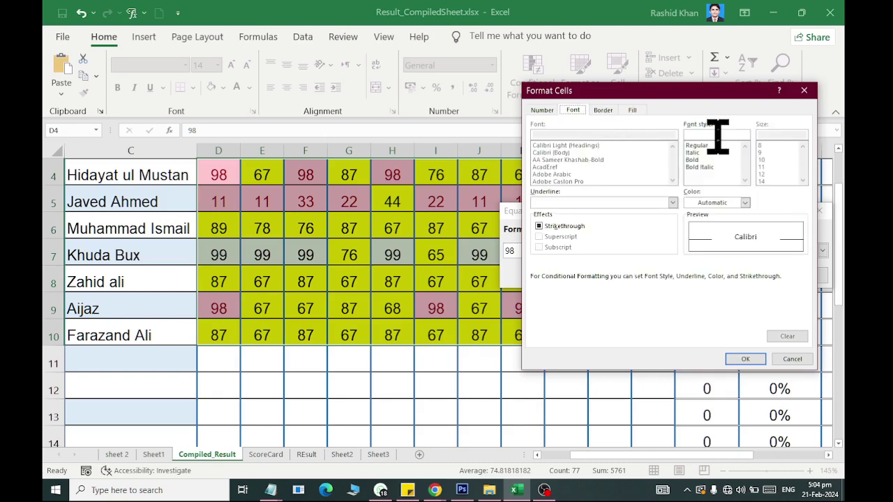
click(743, 203)
click(690, 256)
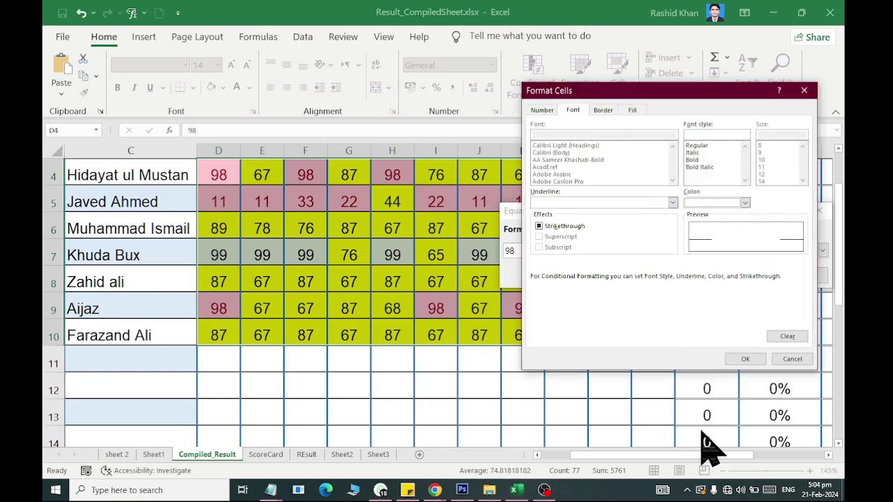
click(745, 360)
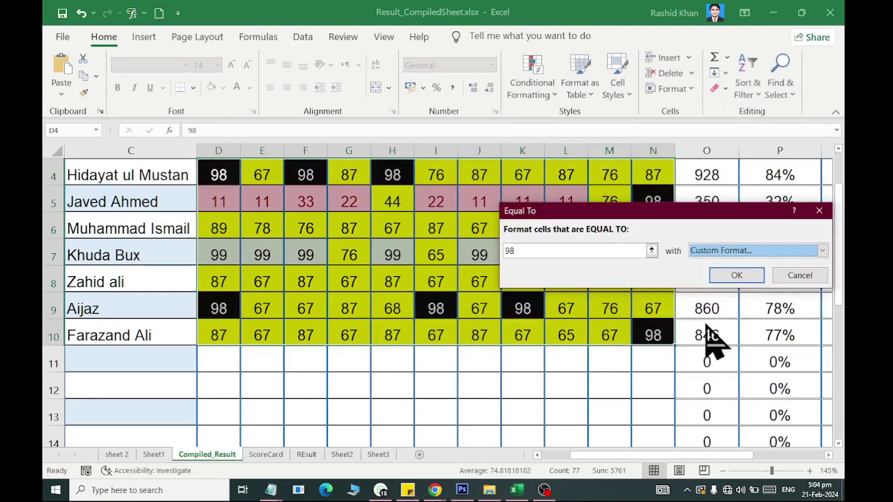
click(733, 277)
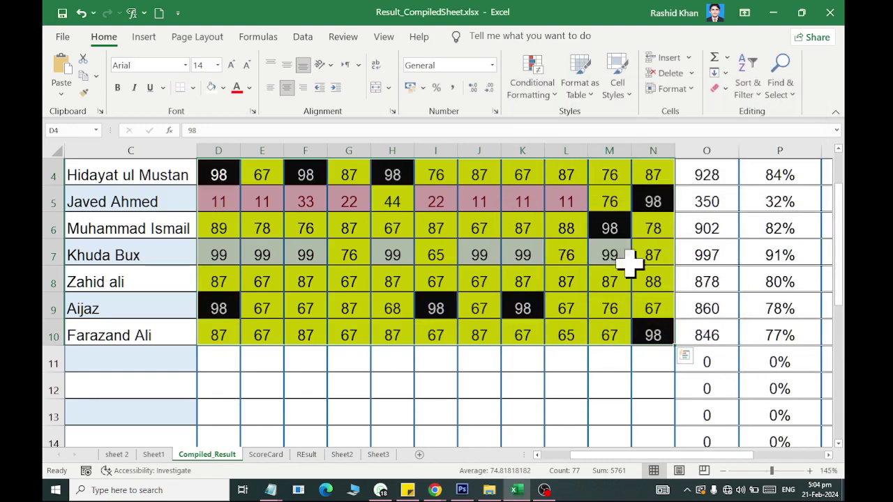
- Try 98 and then 97 as the G7 mark to see the highlight change
scroll(427, 272, up, 1)
scroll(426, 272, down, 1)
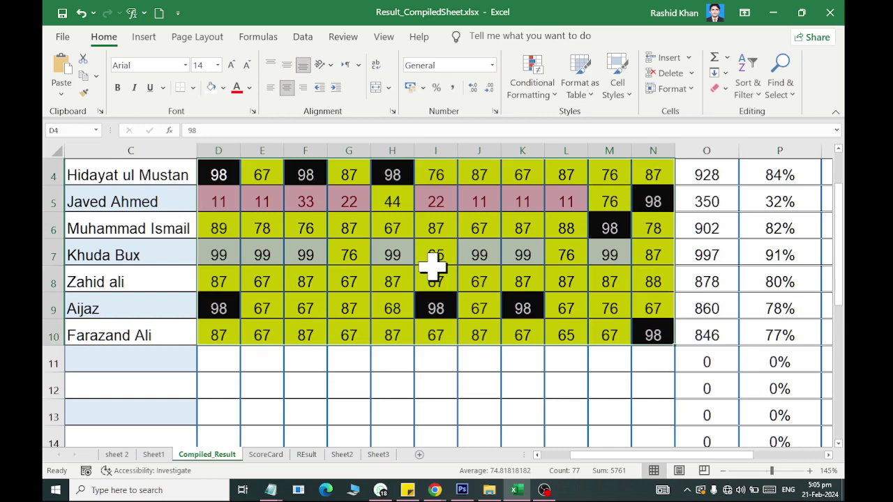
double_click(343, 253)
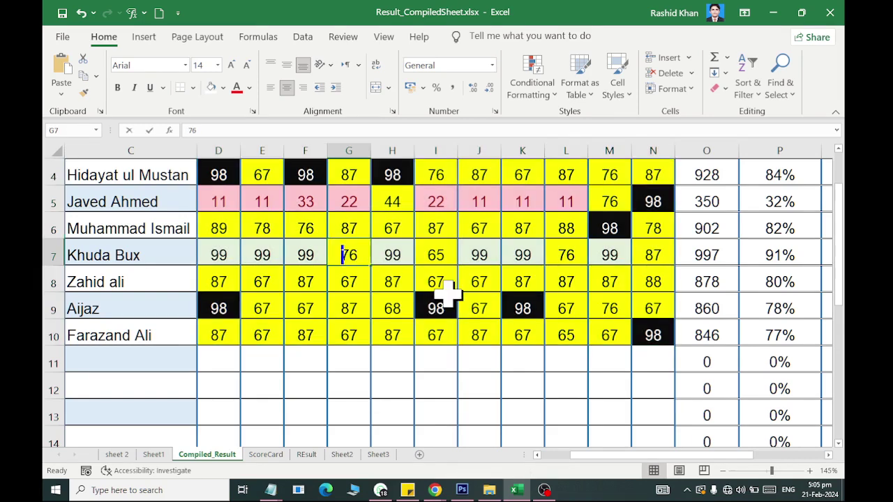
key(Delete)
key(Delete)
text(98)
key(Return)
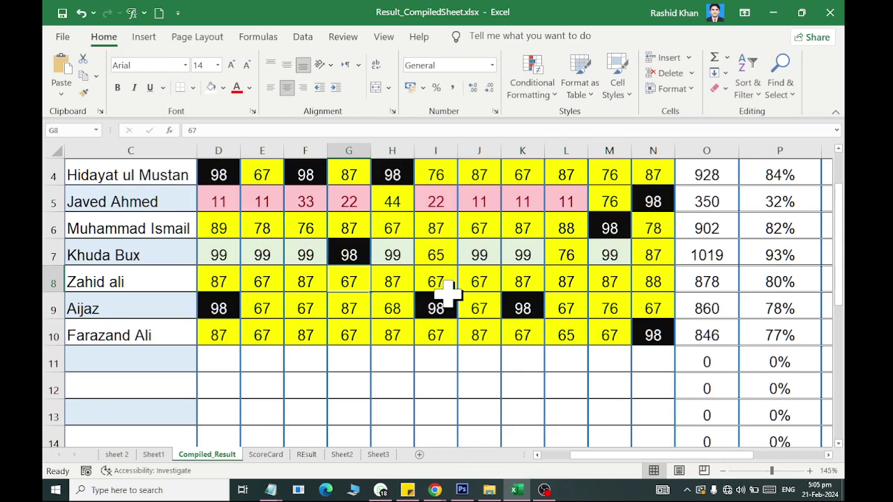
key(Up)
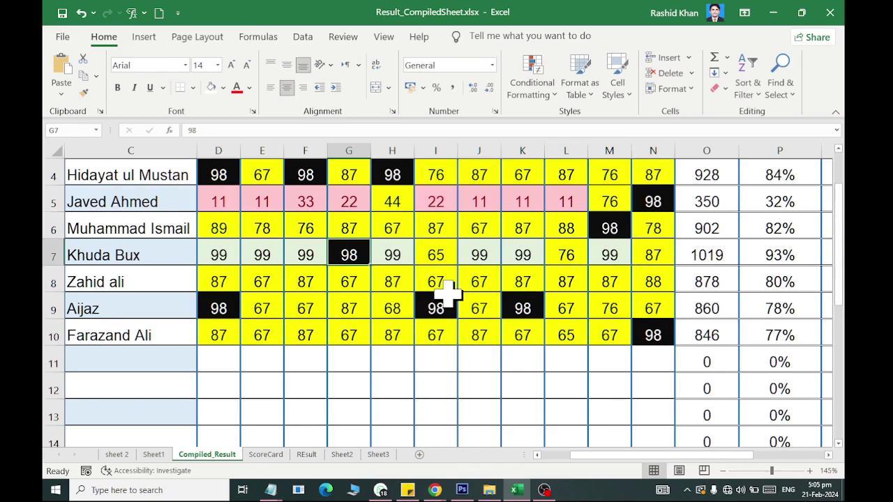
text(97)
key(Return)
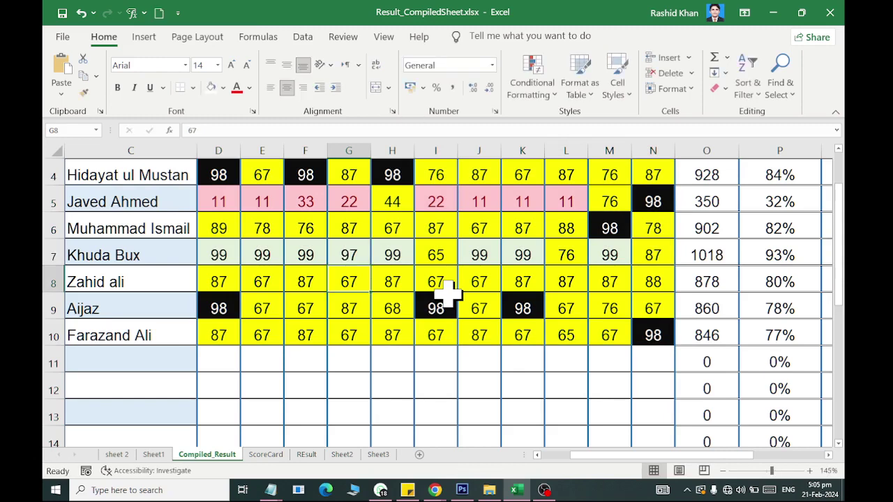
- Enter 55, then finally 39 in G7, dropping the row total to 960
key(Up)
text(5)
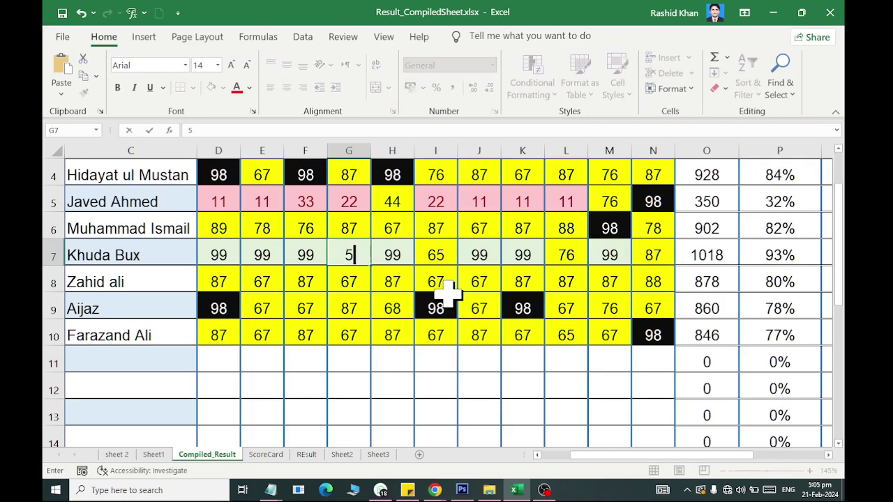
text(5)
key(Return)
key(Up)
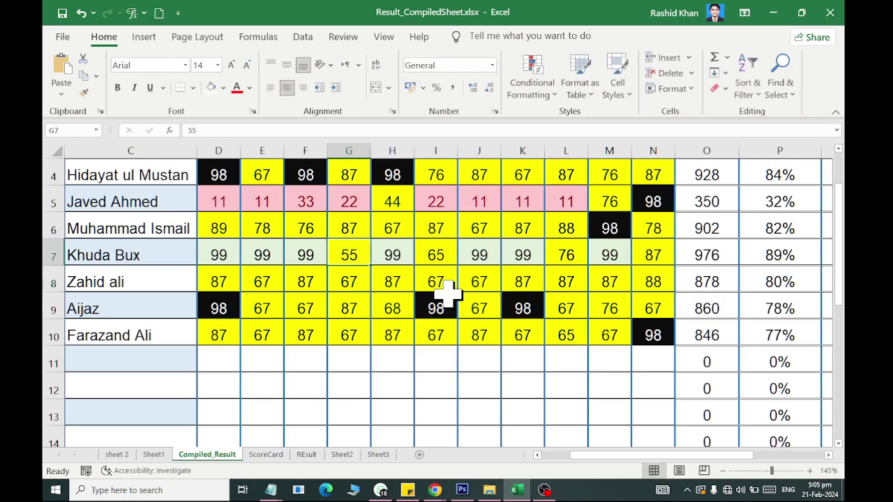
text(39)
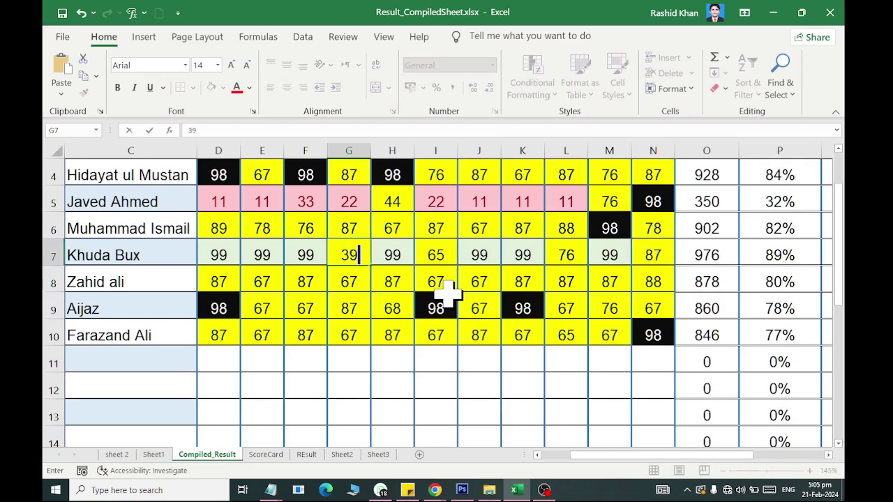
key(Return)
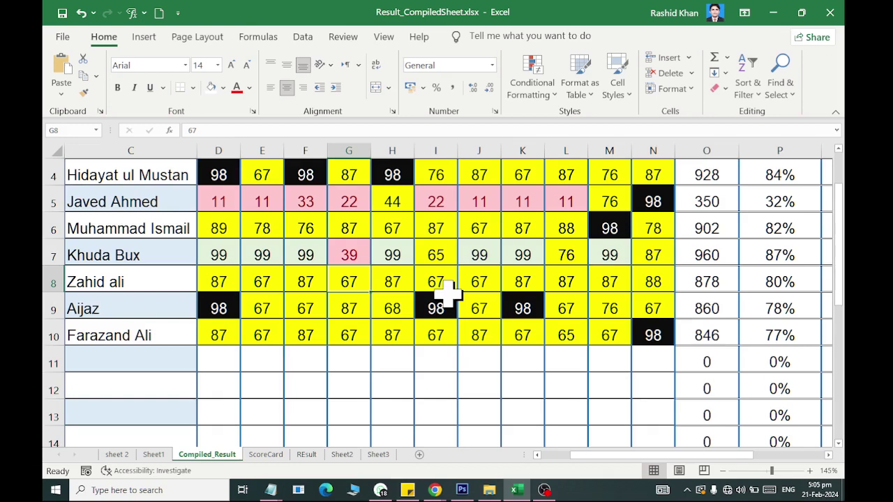
- Glance at Conditional Formatting, then scroll right and select the grades Q4:Q23
click(534, 87)
mouse_move(544, 122)
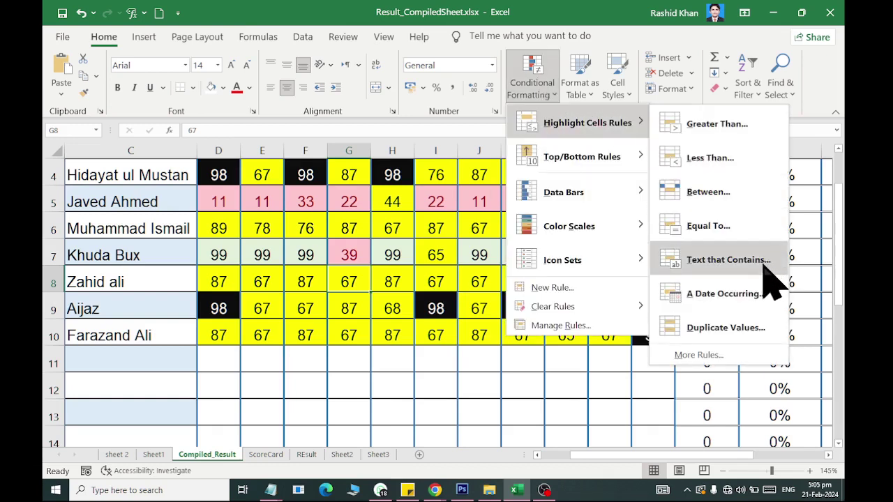
click(344, 359)
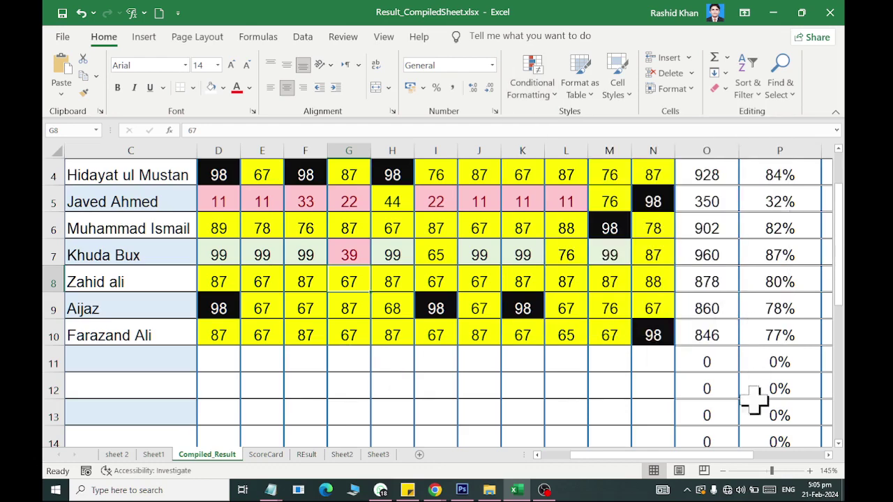
scroll(711, 468, right, 3)
scroll(663, 343, right, 1)
scroll(612, 311, up, 1)
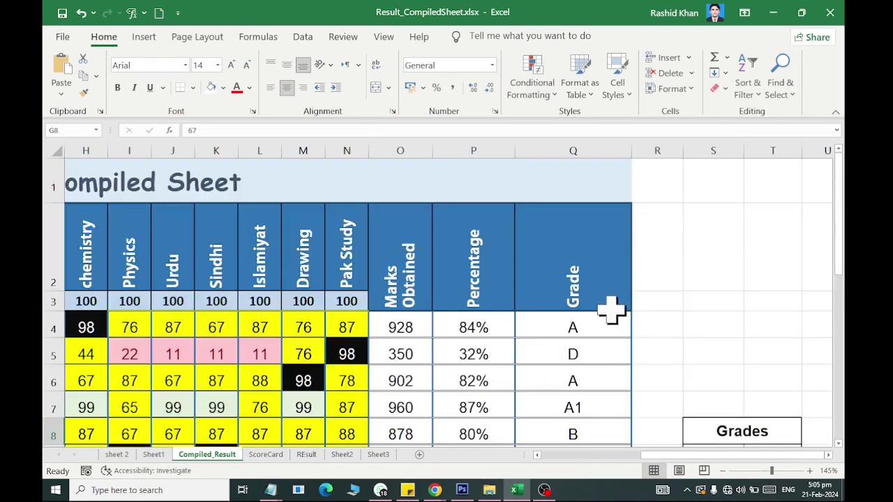
mouse_move(607, 323)
mouse_down()
mouse_move(593, 399)
mouse_move(586, 230)
mouse_move(591, 325)
mouse_up()
- Add a Text That Contains 'A1' rule that gives the grade a custom light blue fill
click(532, 83)
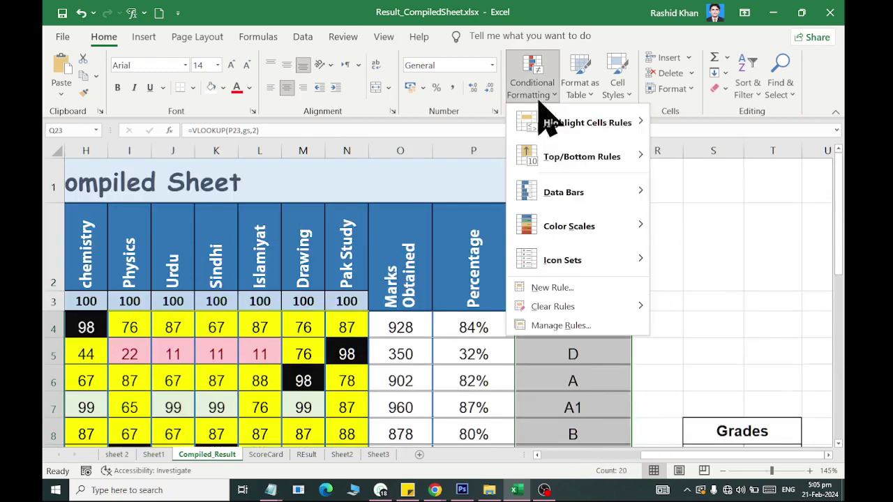
mouse_move(549, 122)
click(738, 260)
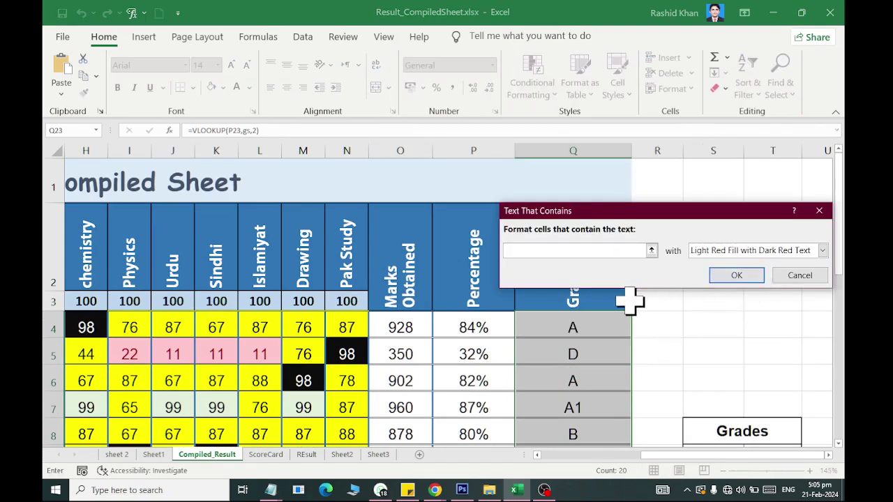
text(A)
key(BackSpace)
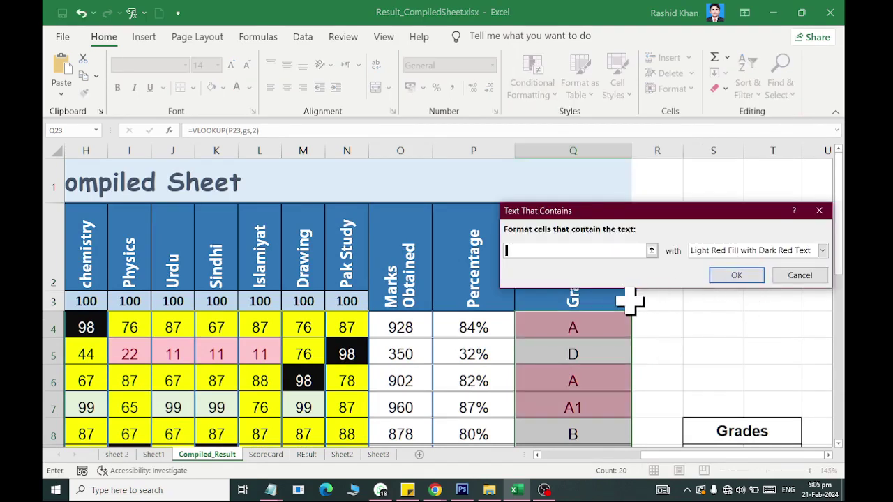
text(A1)
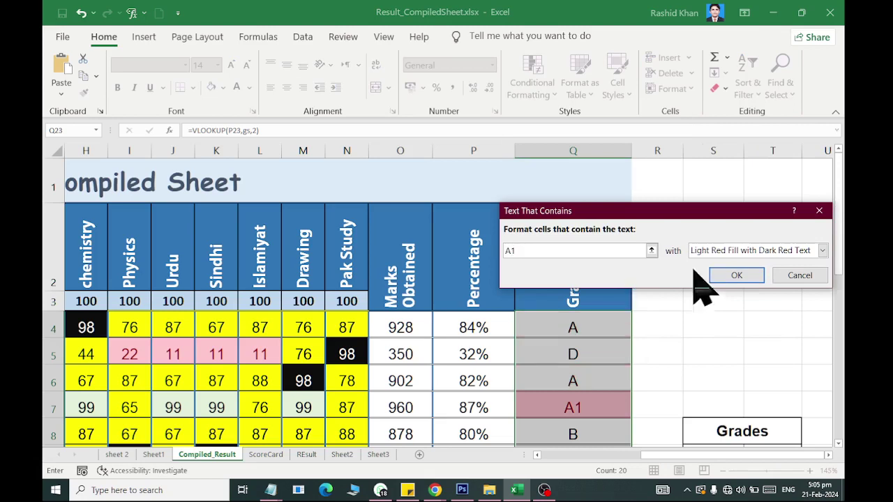
click(775, 251)
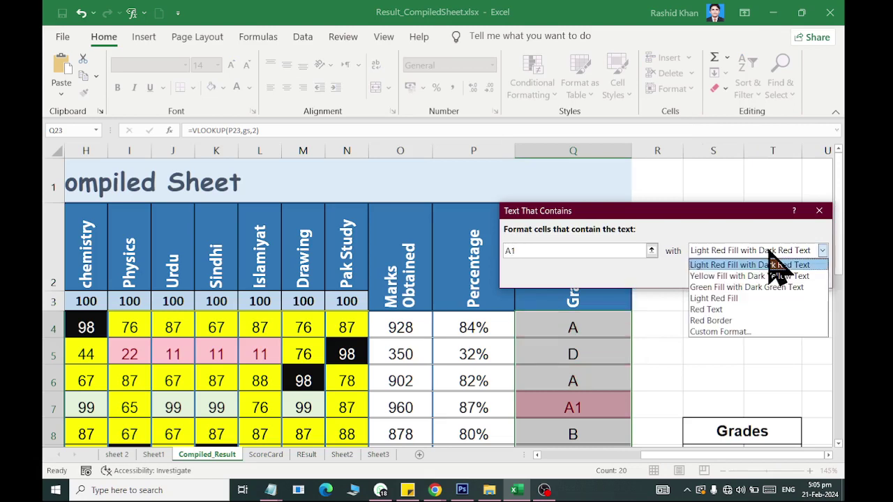
click(765, 333)
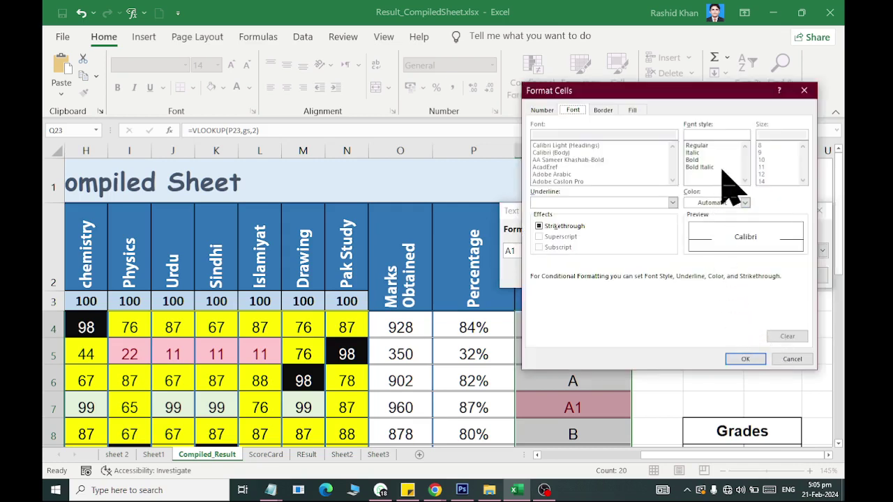
click(634, 111)
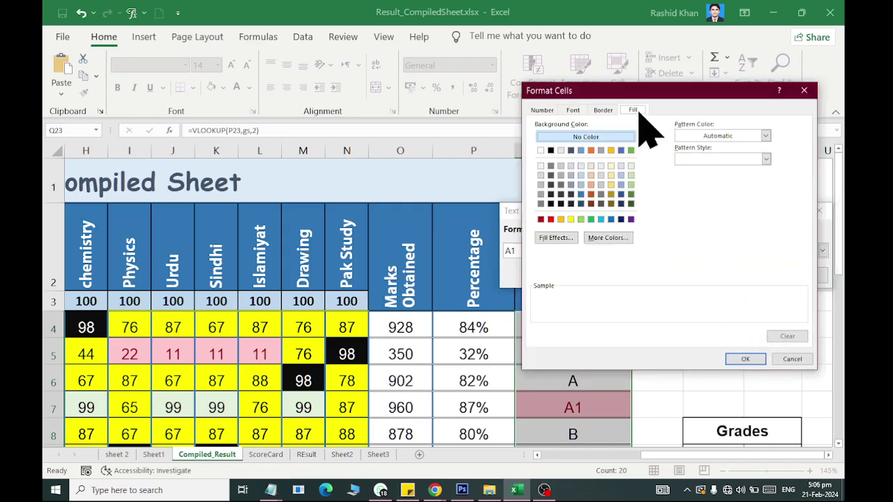
click(581, 185)
click(746, 360)
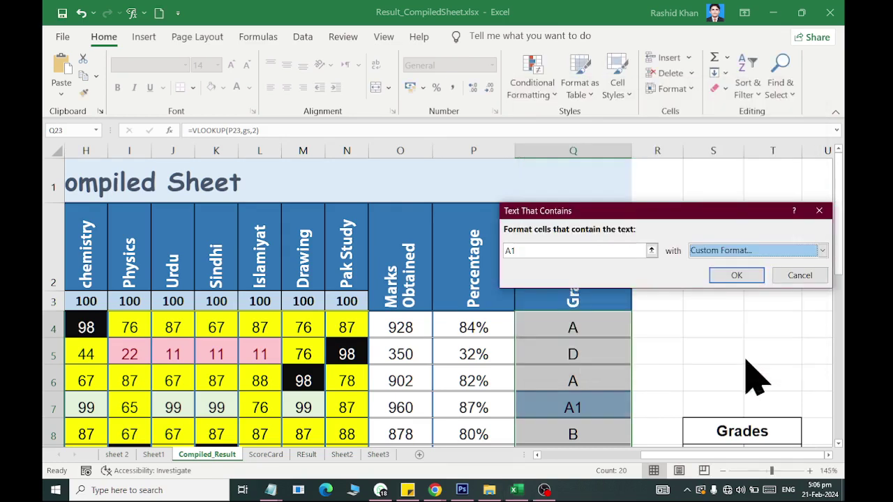
click(733, 275)
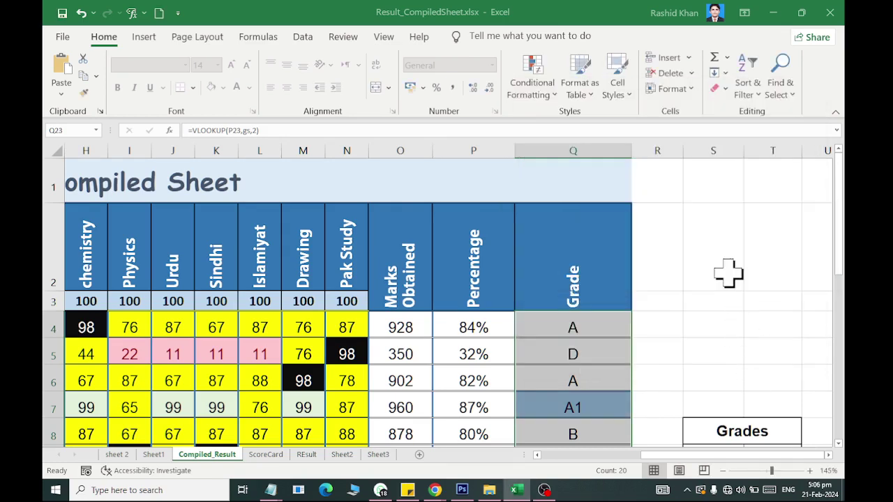
- Check the A1 highlight, then start a second Text That Contains rule
scroll(692, 279, down, 1)
scroll(692, 282, down, 2)
scroll(694, 282, up, 3)
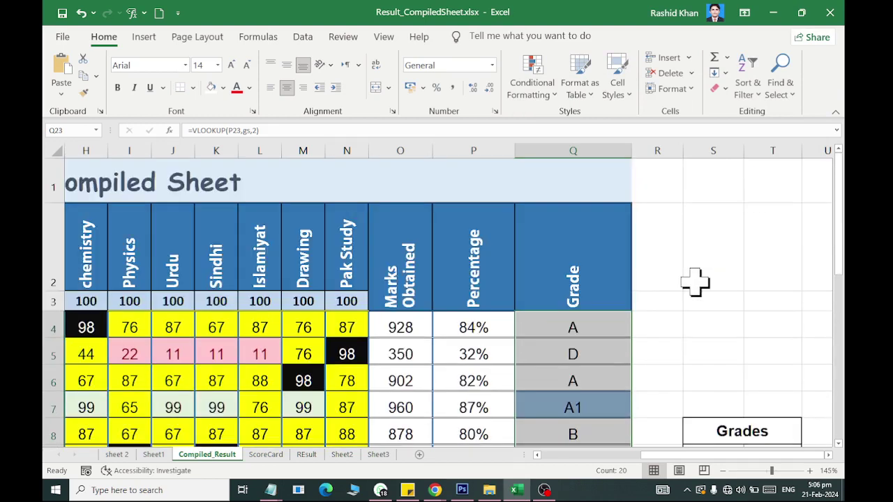
click(530, 90)
mouse_move(589, 123)
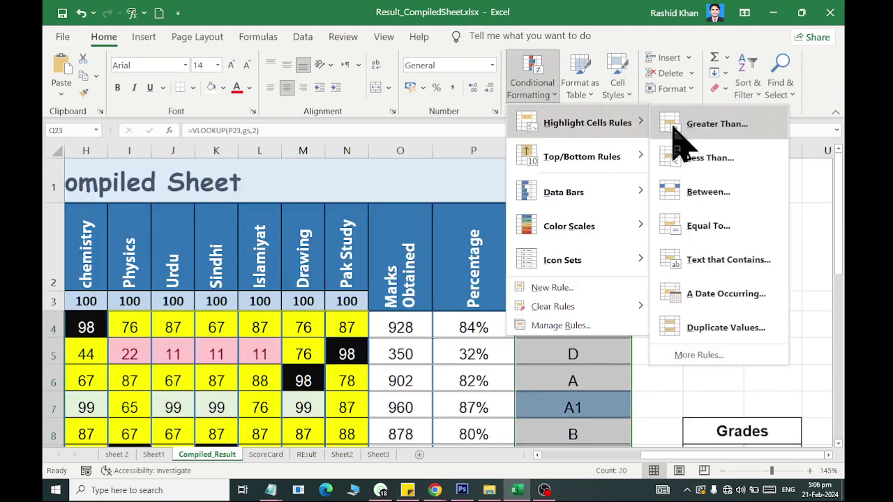
click(723, 268)
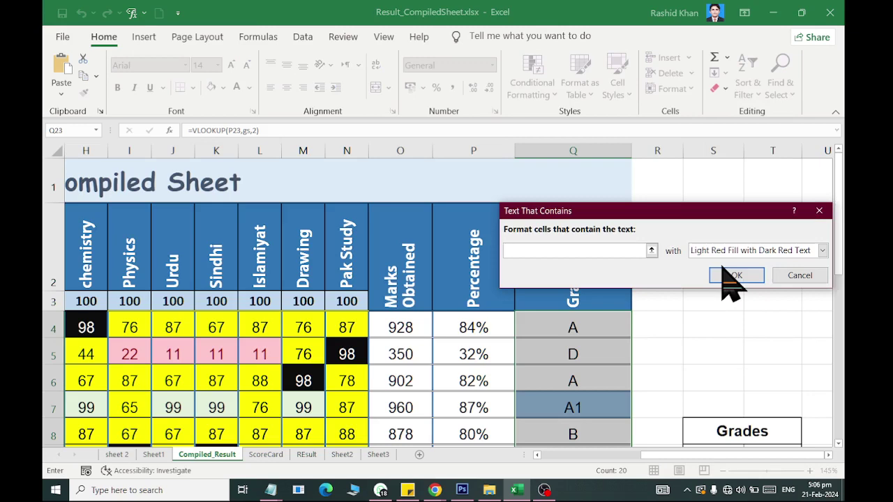
- Highlight grades containing 'A' with Green Fill with Dark Green Text
text(A)
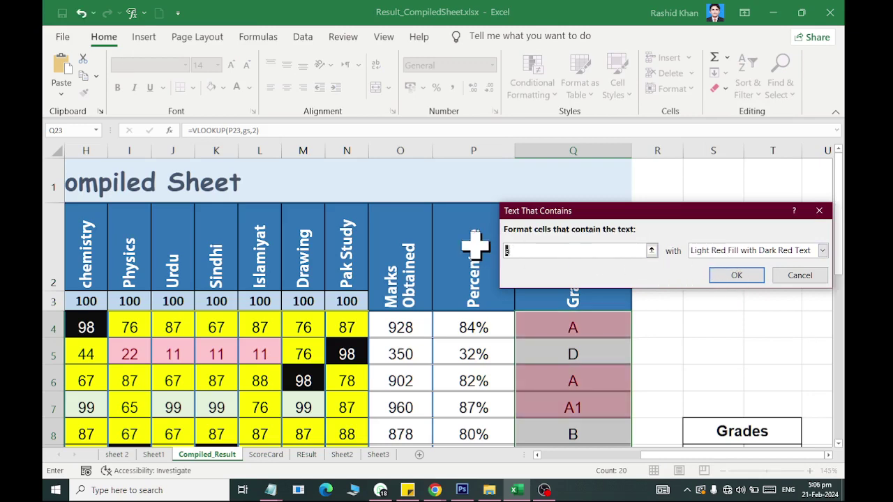
click(723, 252)
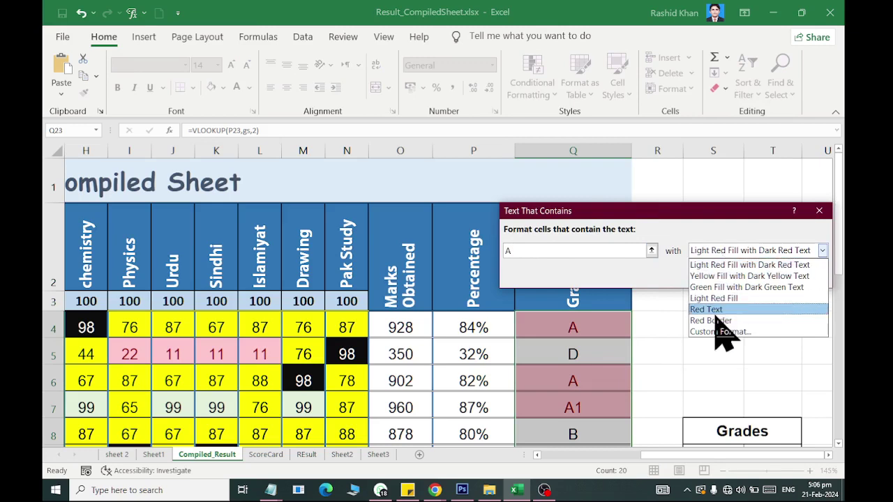
click(718, 287)
click(720, 276)
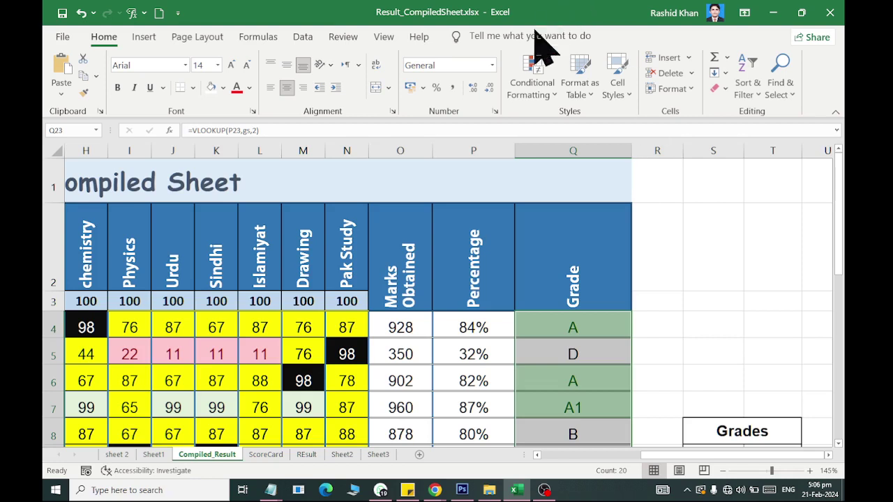
- Add a Text That Contains 'a1' rule with a custom gold fill
click(532, 77)
mouse_move(587, 123)
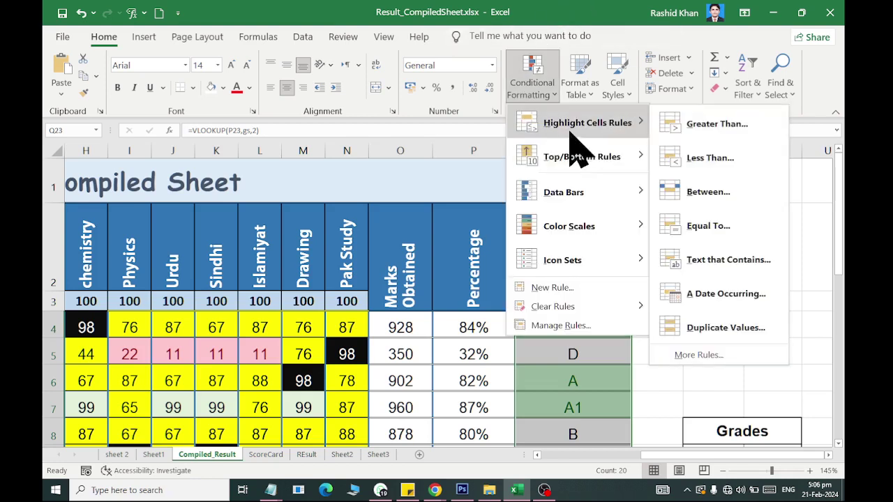
click(745, 265)
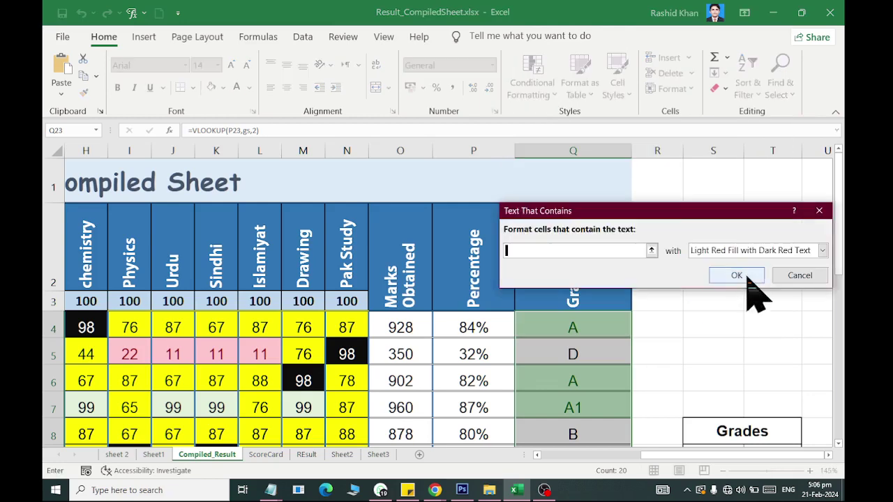
text(a1)
click(741, 251)
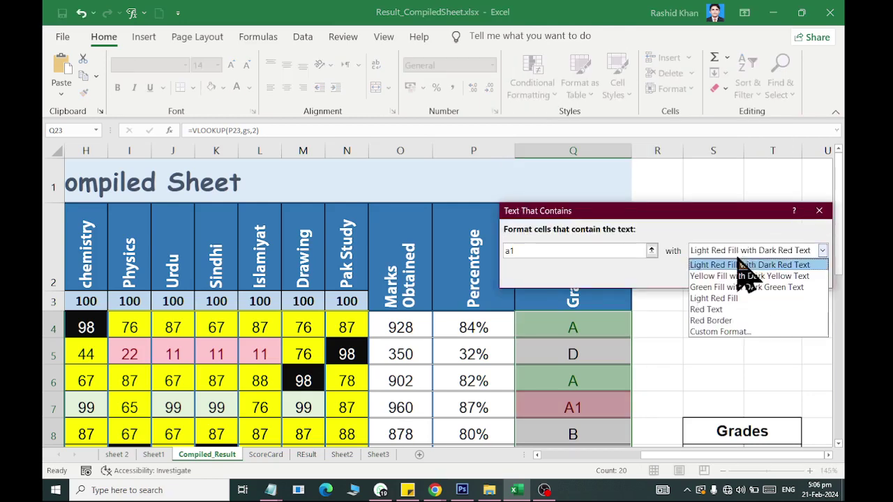
click(741, 332)
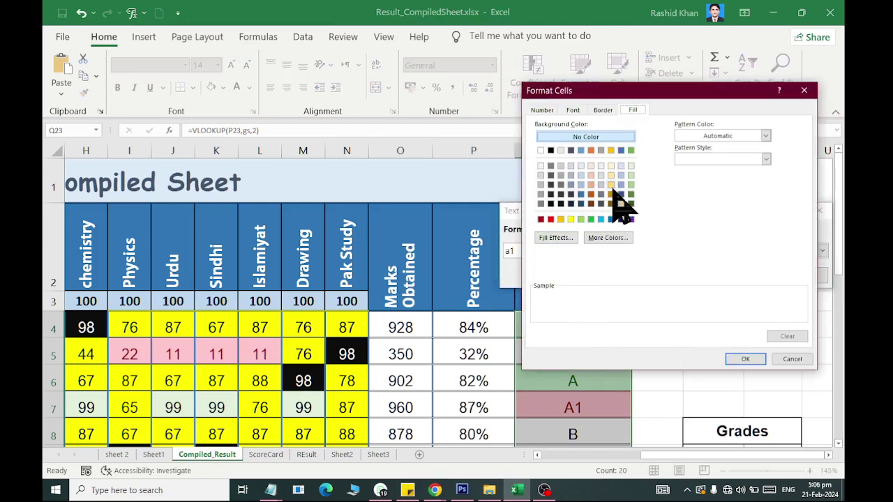
click(621, 184)
click(610, 185)
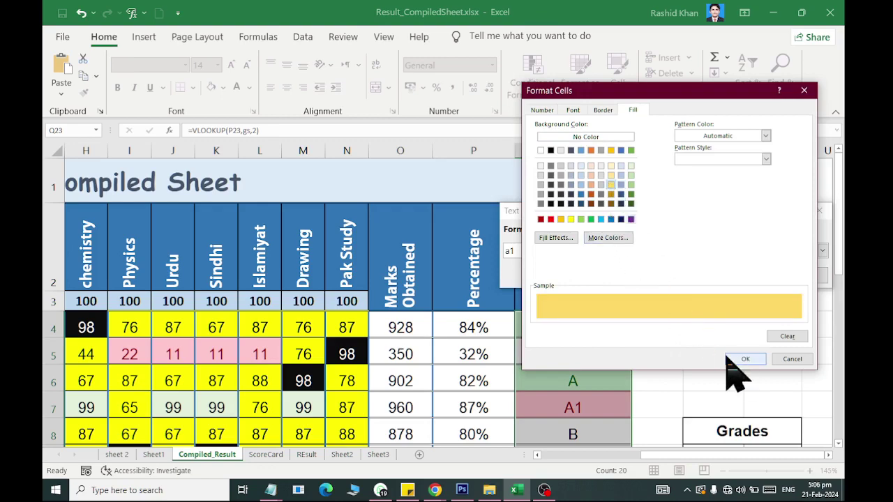
click(746, 359)
click(734, 275)
- Review the gold and green grade highlights and reopen Conditional Formatting
scroll(662, 296, down, 2)
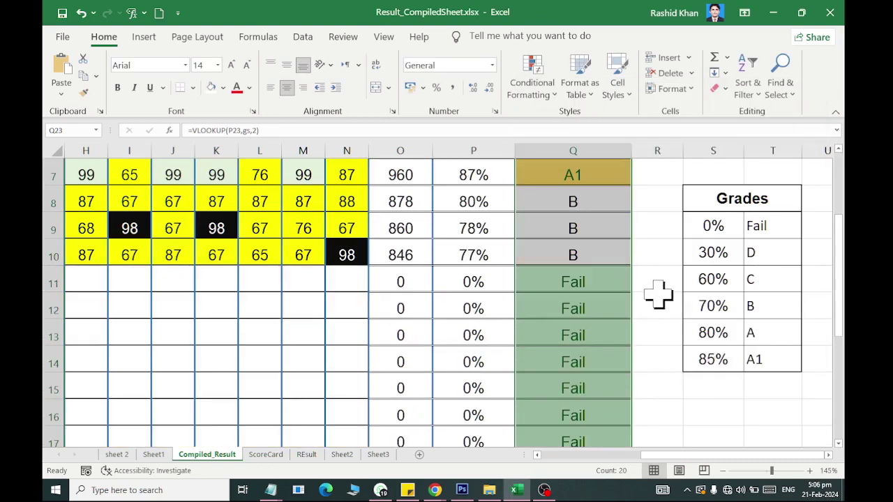
scroll(663, 300, down, 2)
scroll(663, 311, up, 4)
scroll(665, 312, down, 3)
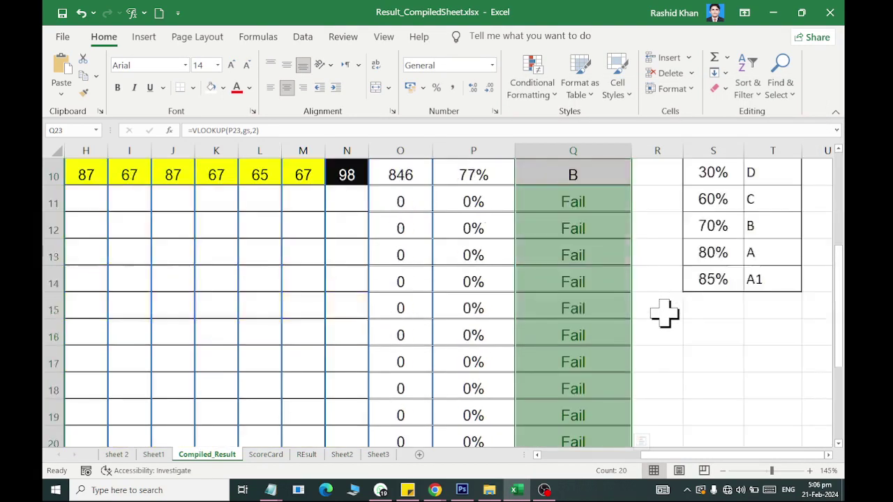
scroll(665, 314, down, 1)
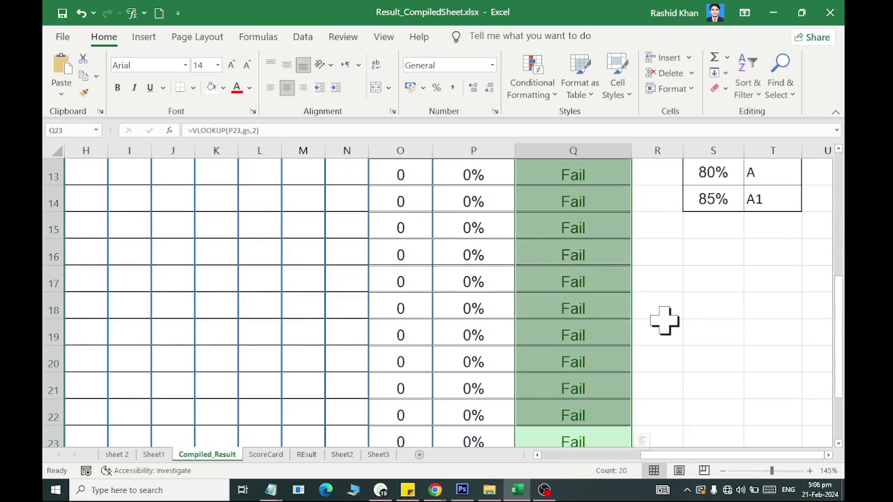
scroll(663, 314, up, 3)
scroll(663, 316, up, 1)
click(547, 98)
- Discard a Text That Contains rule and start an Equal To rule matching 'B'
mouse_move(621, 124)
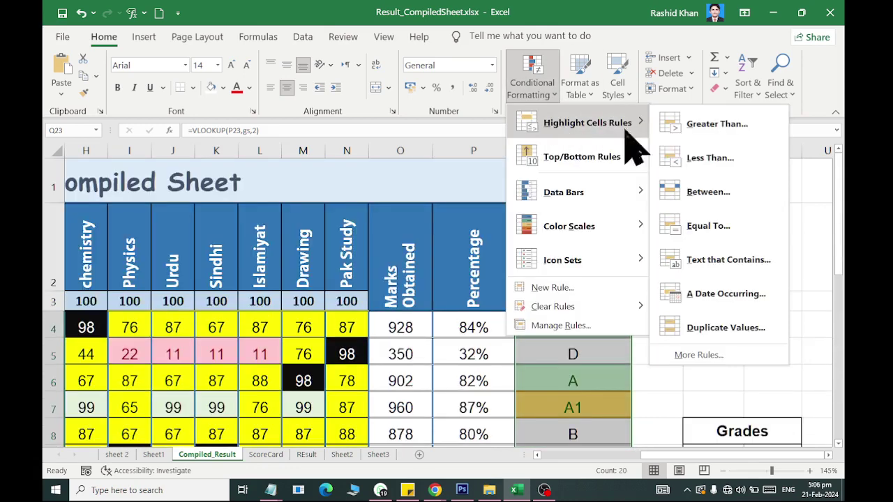
click(741, 268)
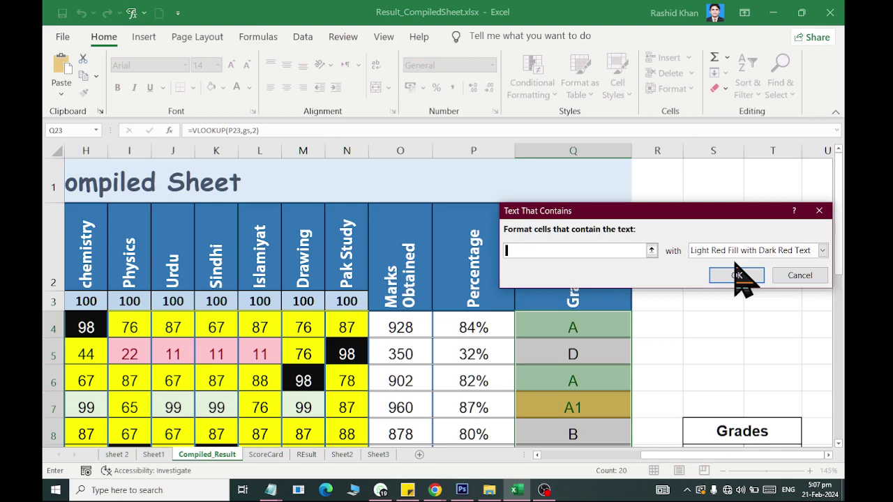
click(738, 276)
click(531, 87)
mouse_move(531, 123)
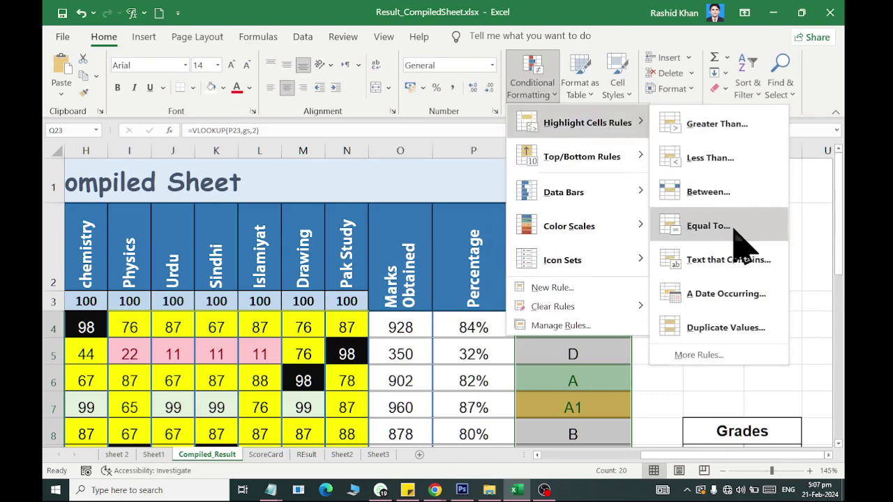
click(734, 228)
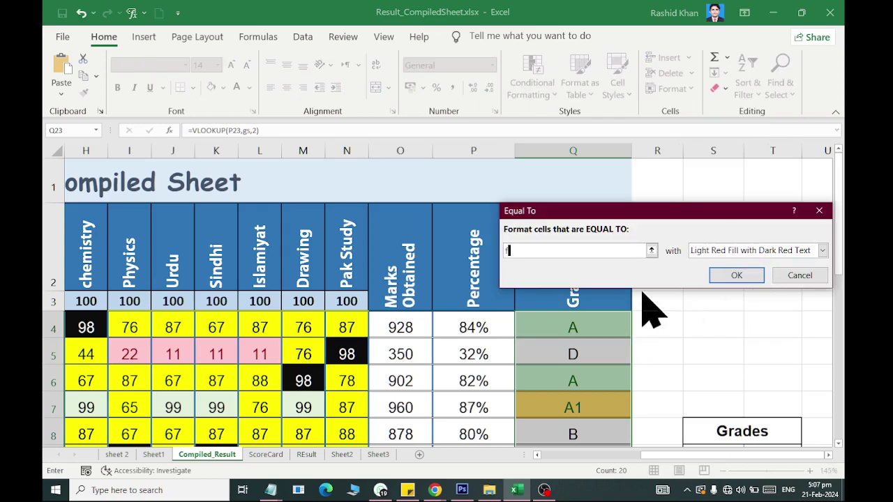
text(B)
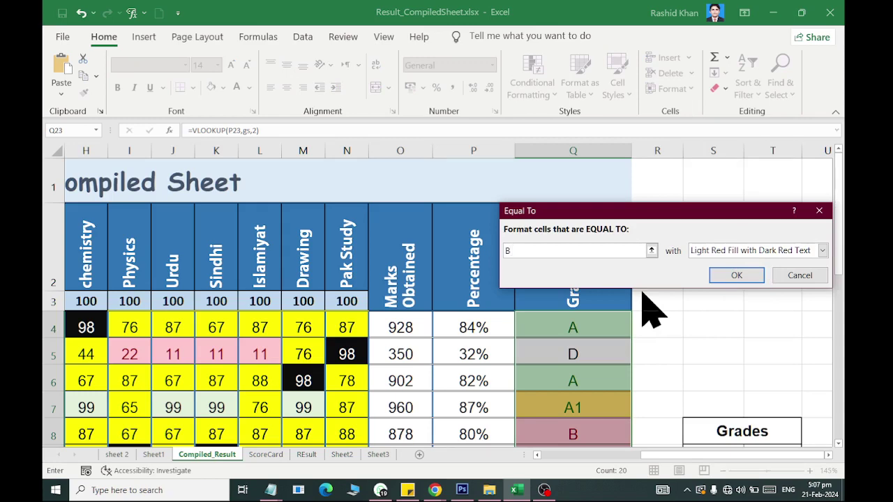
text(A)
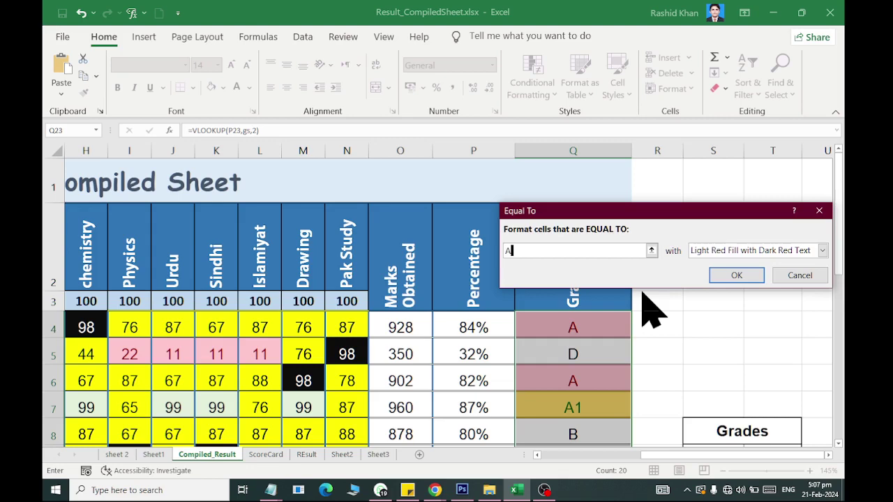
key(BackSpace)
text(fail)
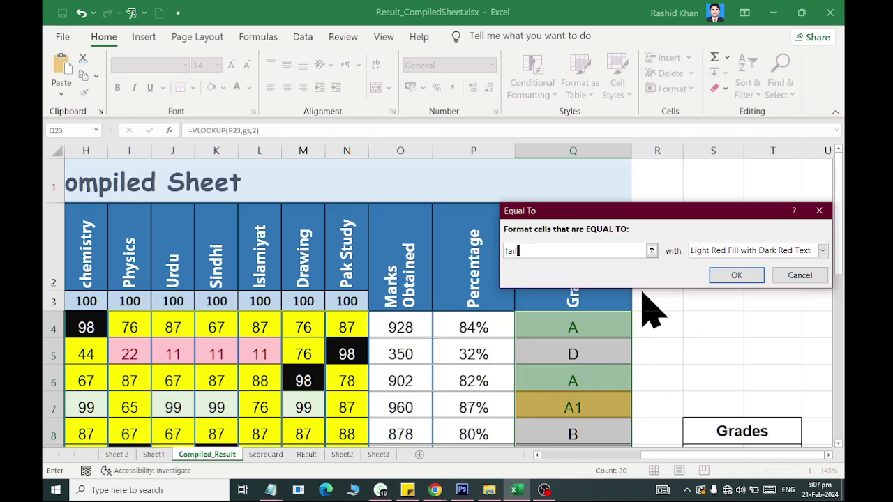
key(BackSpace)
key(BackSpace)
key(BackSpace)
key(BackSpace)
text(B)
- Give the Equal To B rule a custom dark orange fill with white font
click(764, 251)
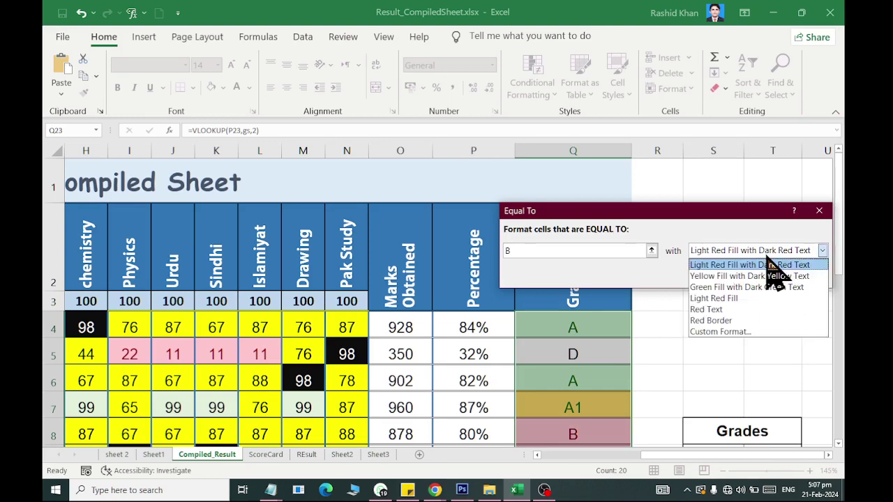
click(768, 332)
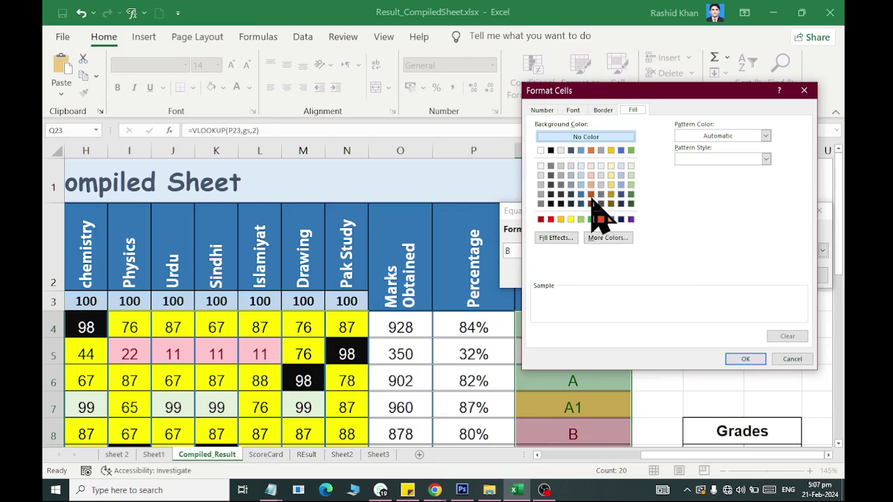
click(591, 194)
click(746, 358)
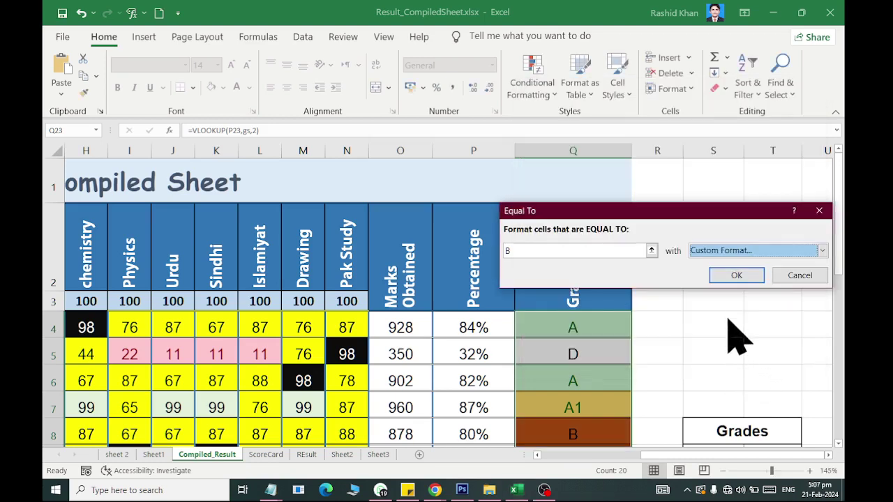
click(719, 251)
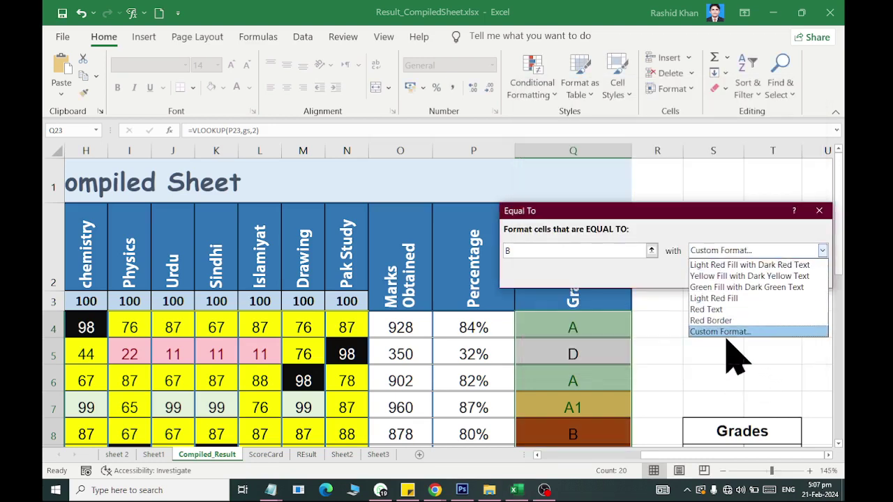
click(729, 332)
click(574, 110)
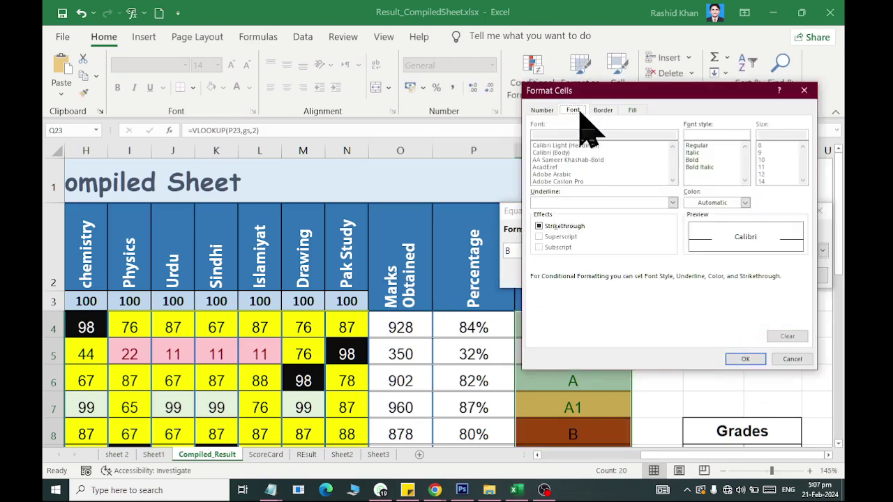
click(723, 203)
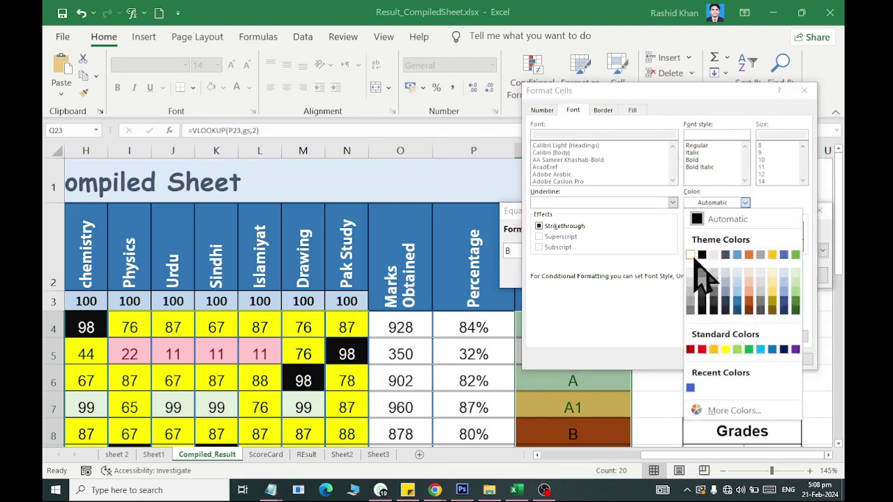
click(698, 296)
click(742, 359)
click(713, 275)
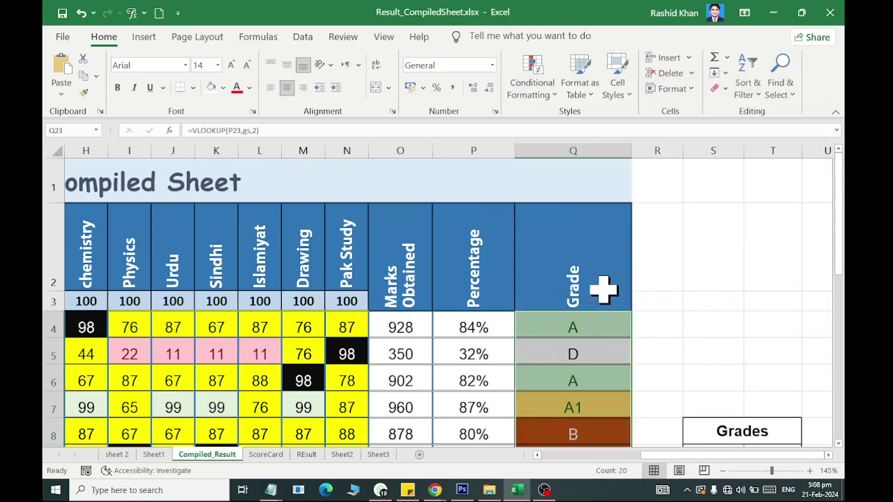
scroll(598, 293, down, 5)
scroll(600, 300, up, 3)
scroll(604, 300, up, 2)
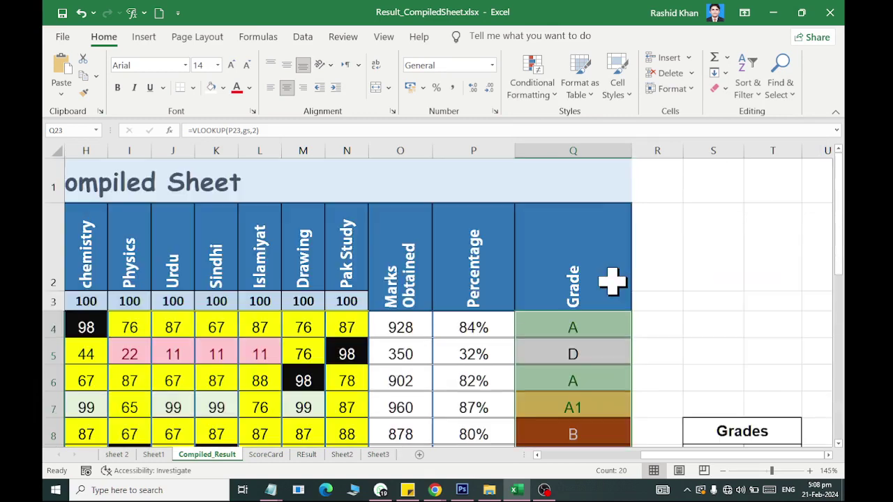
- Add an Equal To 'Fail' rule with a custom red fill
click(531, 83)
mouse_move(565, 124)
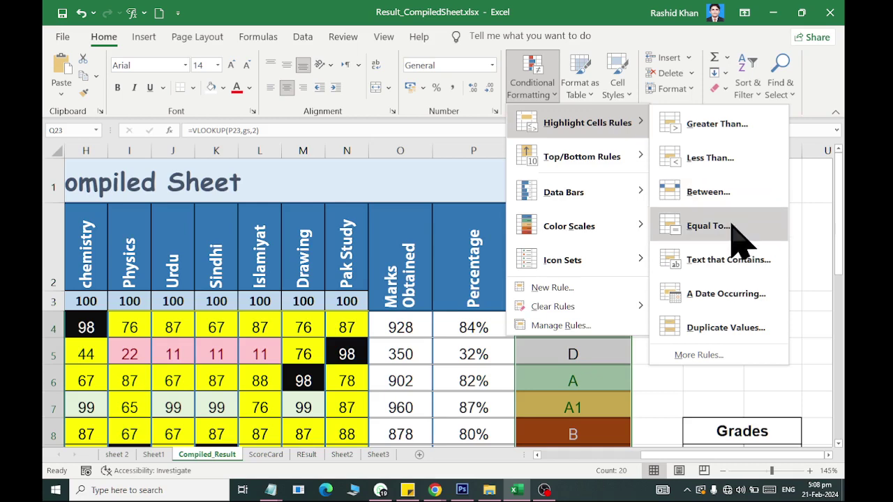
click(737, 235)
text(Fail)
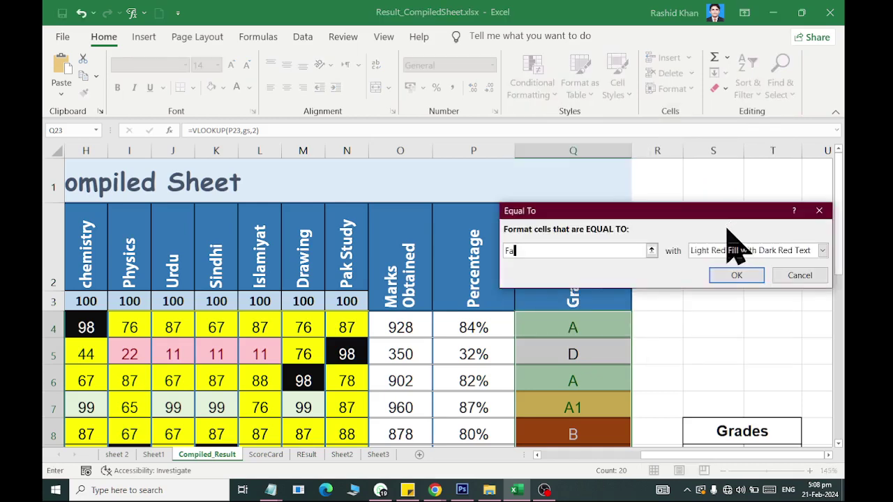
click(761, 251)
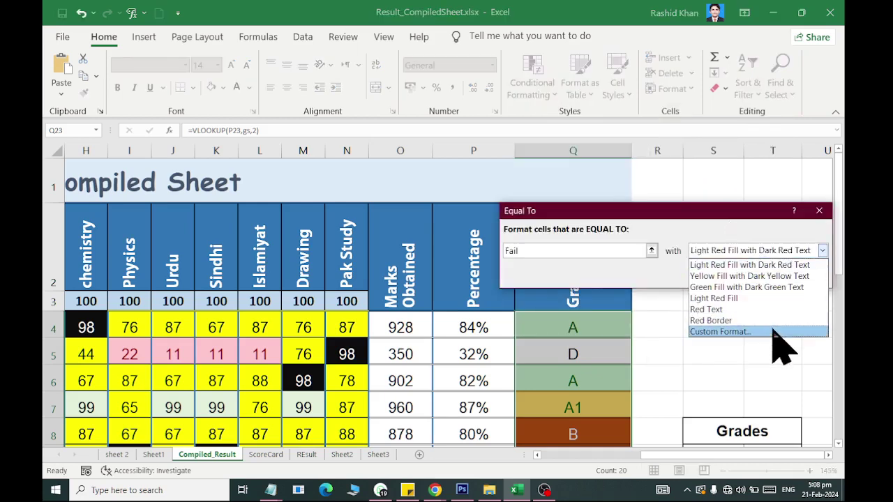
click(712, 331)
click(633, 110)
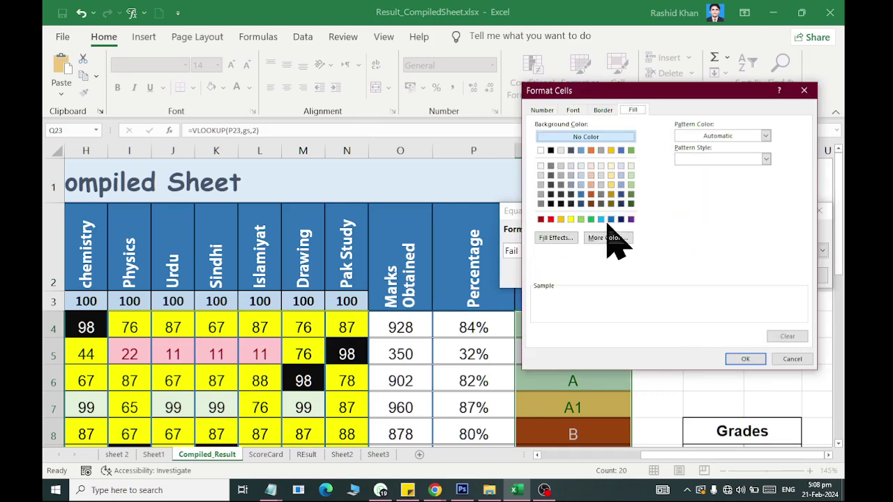
click(582, 219)
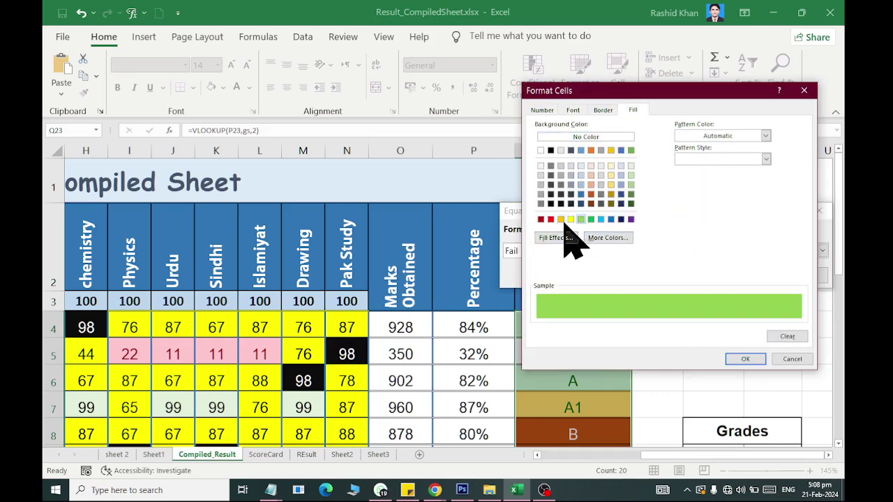
click(550, 219)
click(541, 219)
click(550, 219)
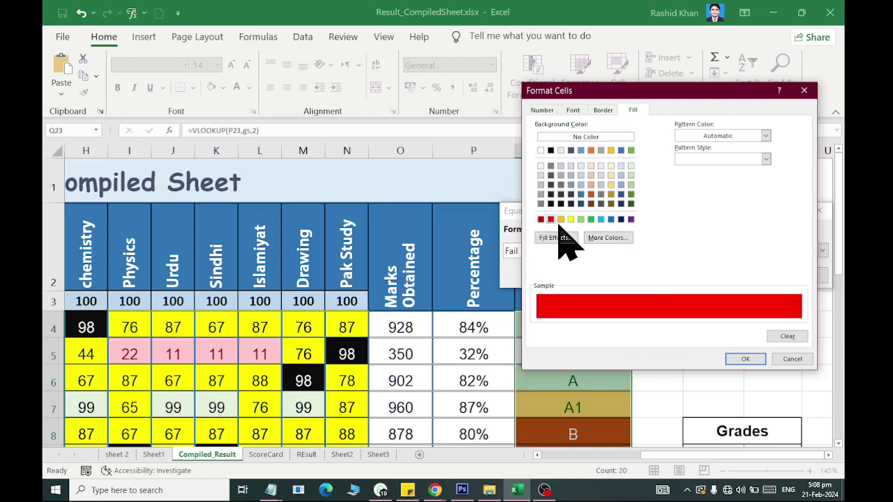
click(760, 362)
click(734, 274)
- Check the red Fail highlights and bring up the Conditional Formatting options again
scroll(651, 303, down, 4)
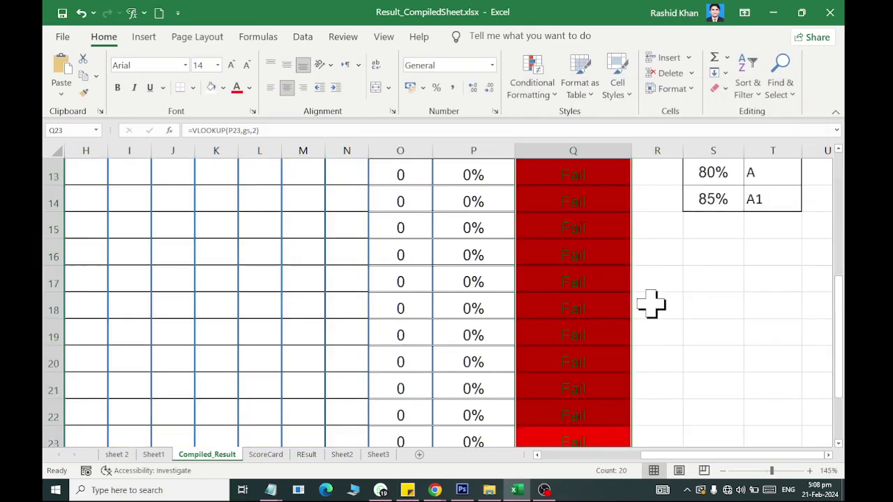
scroll(652, 304, up, 2)
scroll(651, 304, down, 3)
scroll(642, 251, up, 3)
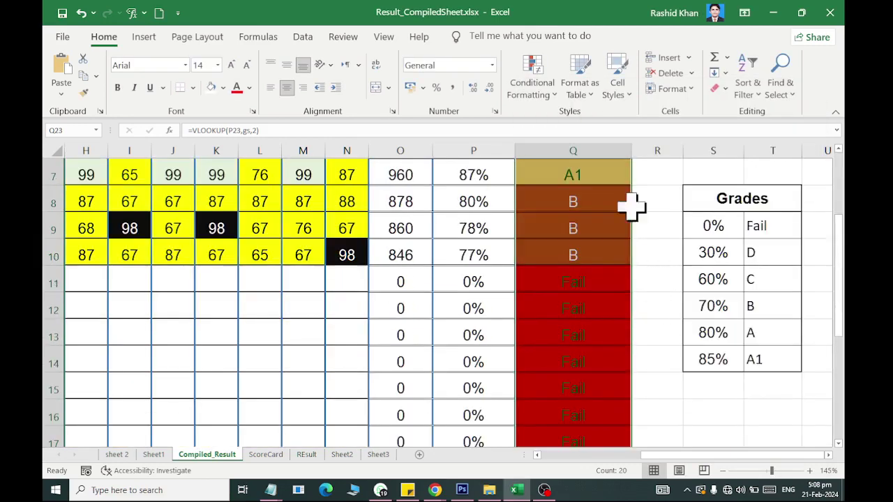
click(617, 87)
- Start an Equal To rule matching 'Fail'
click(531, 76)
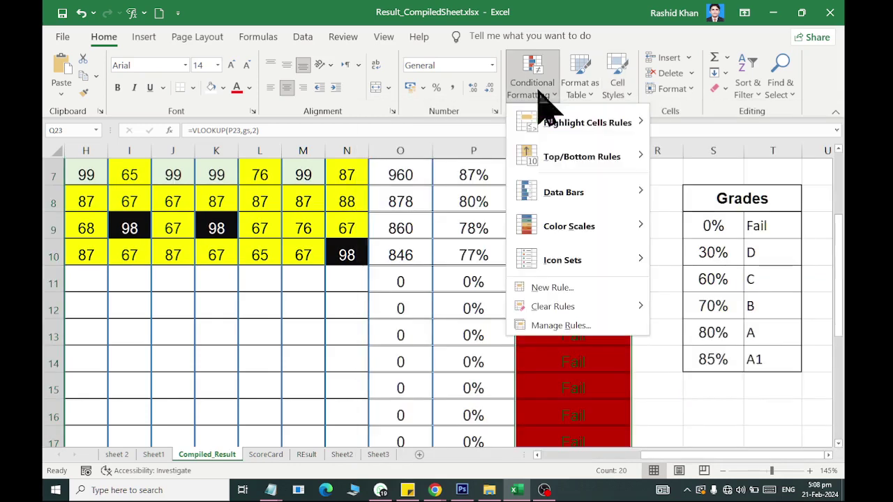
mouse_move(562, 123)
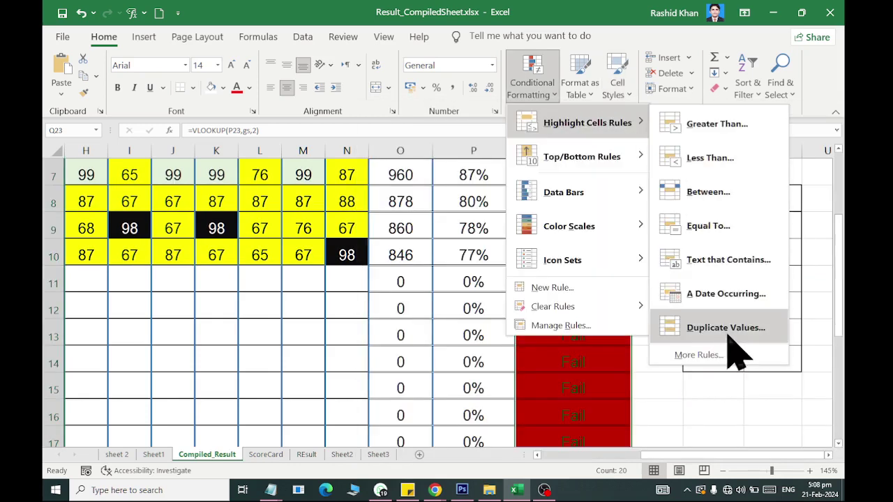
click(745, 227)
text(Fail)
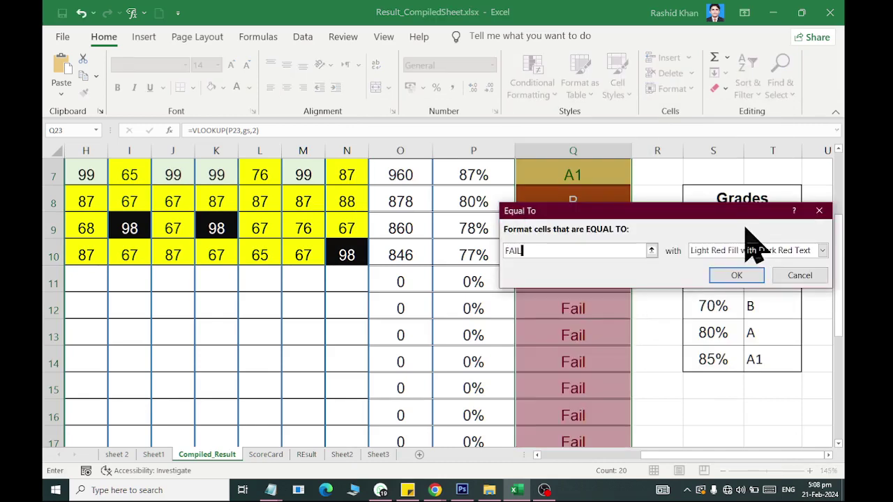
key(BackSpace)
key(BackSpace)
key(BackSpace)
text(ail)
- Format the Fail rule with a red fill and white text, and apply it
click(767, 252)
click(761, 332)
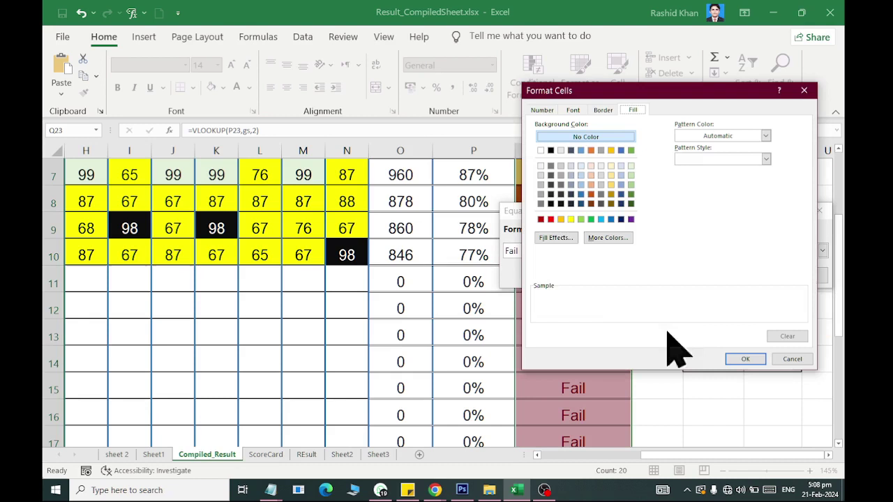
click(550, 219)
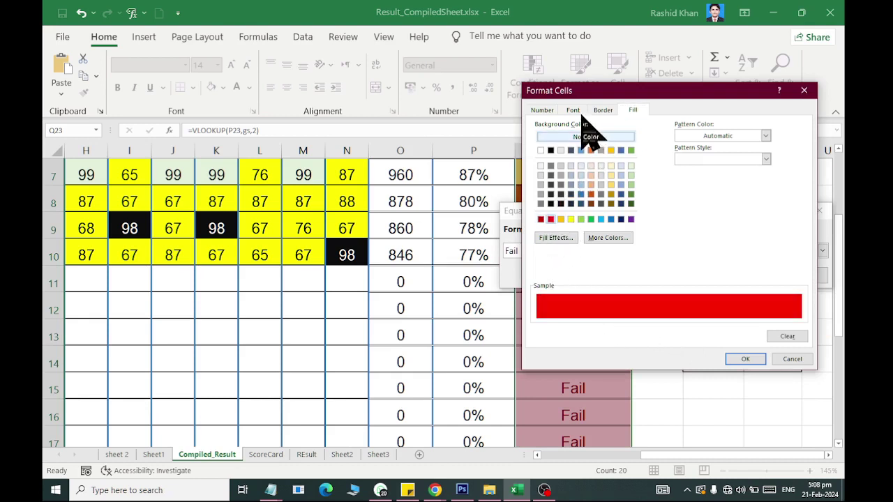
click(582, 113)
click(719, 202)
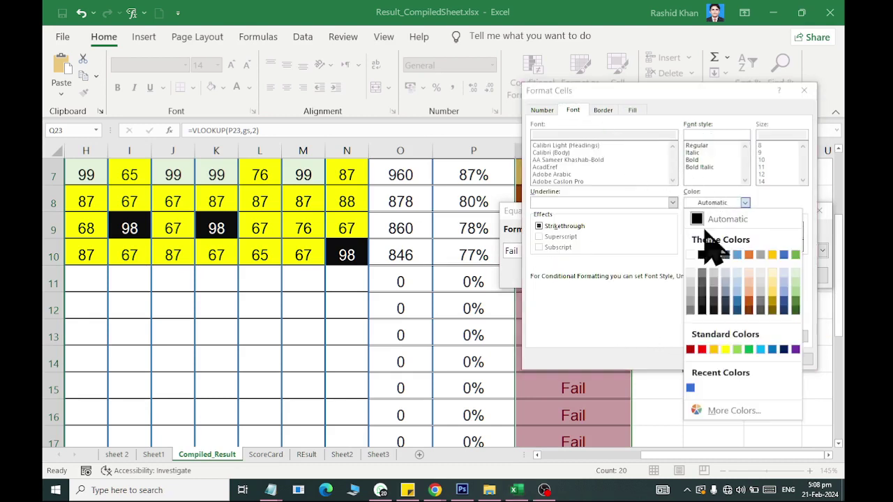
click(690, 255)
click(726, 359)
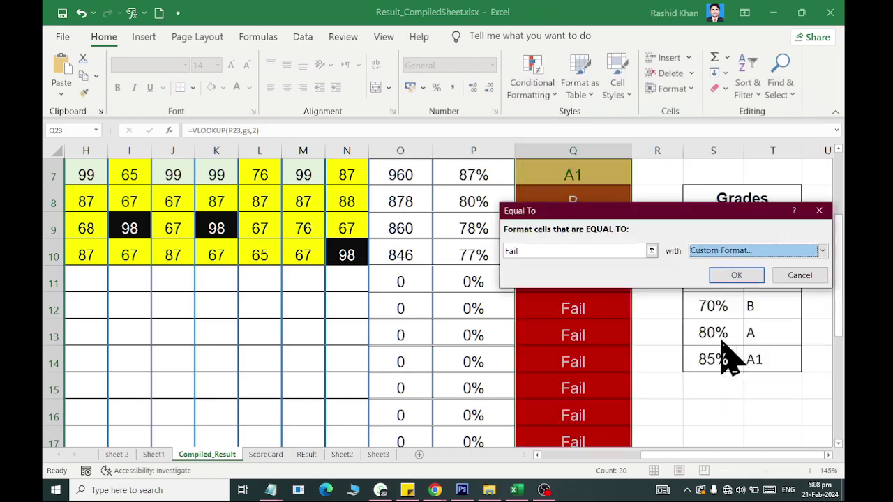
click(729, 276)
scroll(628, 299, up, 2)
scroll(664, 305, down, 2)
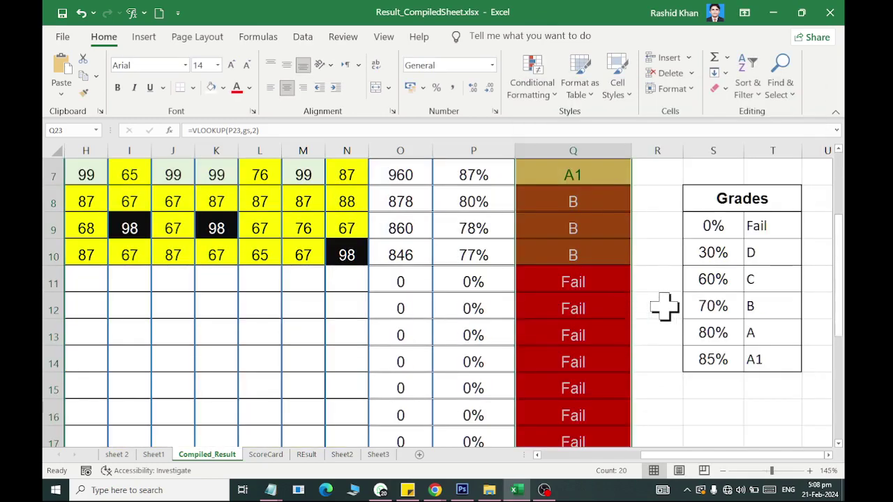
click(607, 316)
scroll(677, 343, up, 2)
scroll(674, 329, down, 1)
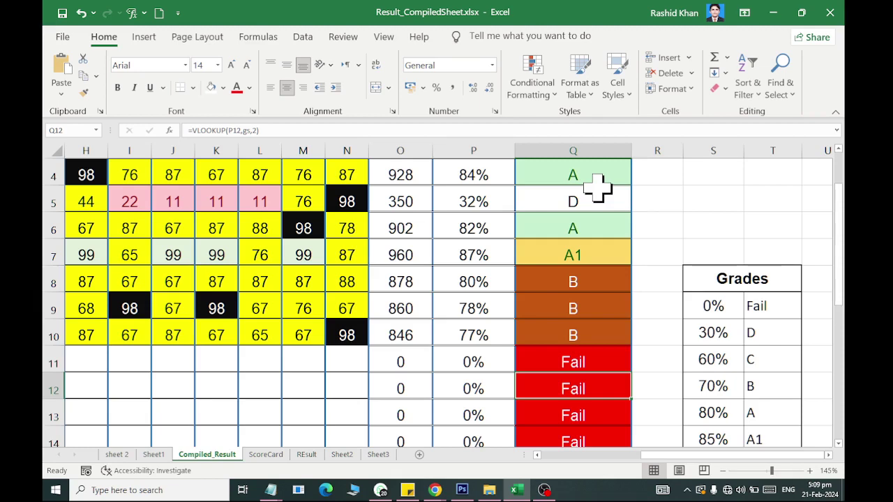
click(536, 84)
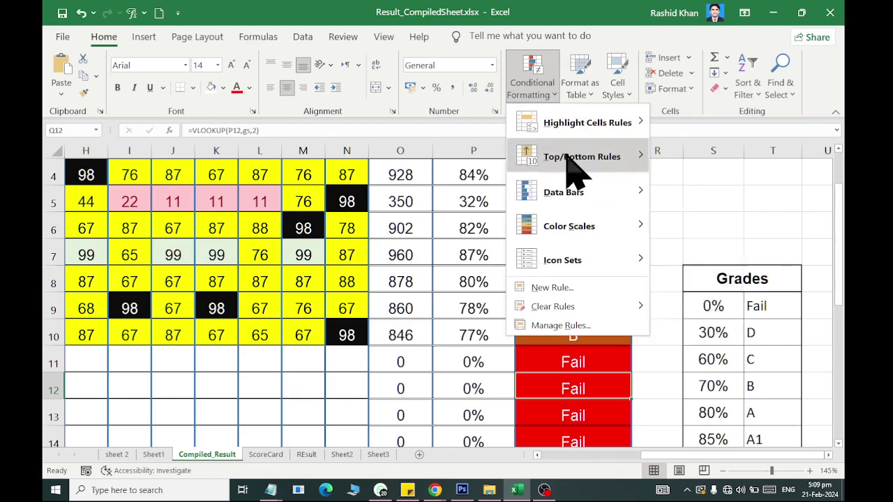
mouse_move(566, 158)
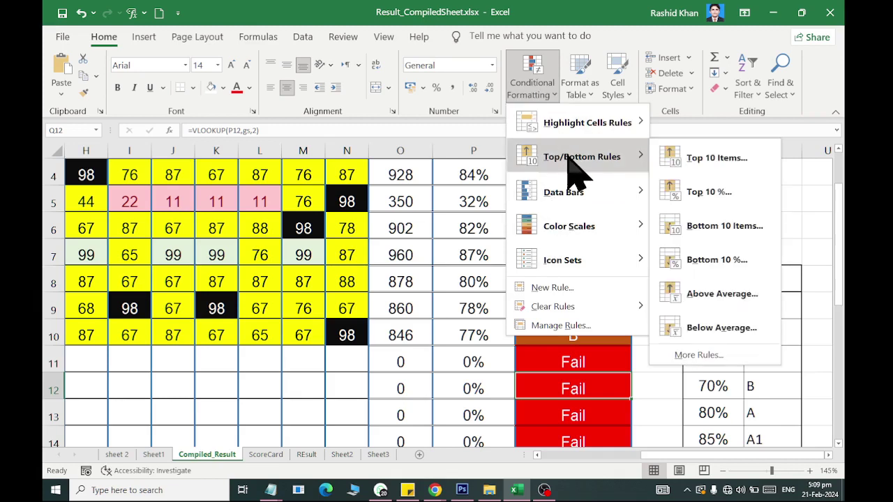
mouse_move(583, 126)
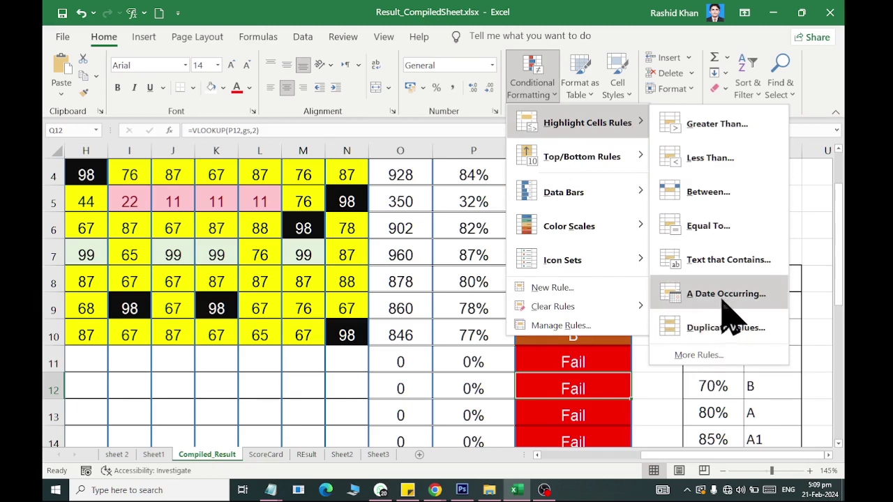
click(425, 361)
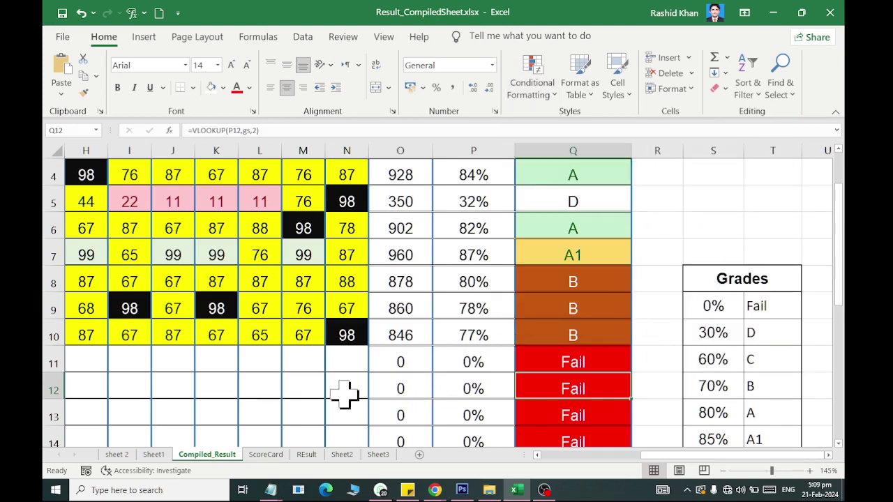
- Highlight duplicate names in B4:B23 with Yellow Fill with Dark Yellow Text
drag(342, 395, 49, 409)
scroll(140, 349, up, 1)
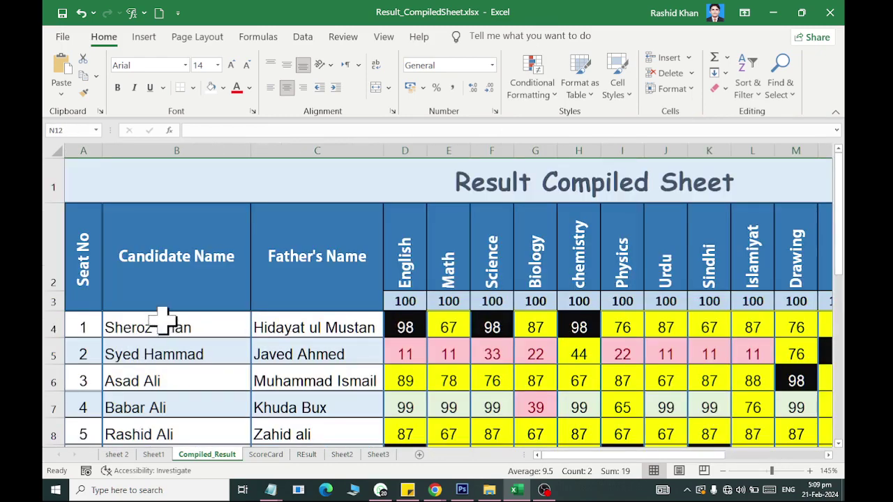
mouse_move(170, 325)
mouse_down()
mouse_move(175, 461)
mouse_move(185, 412)
mouse_up()
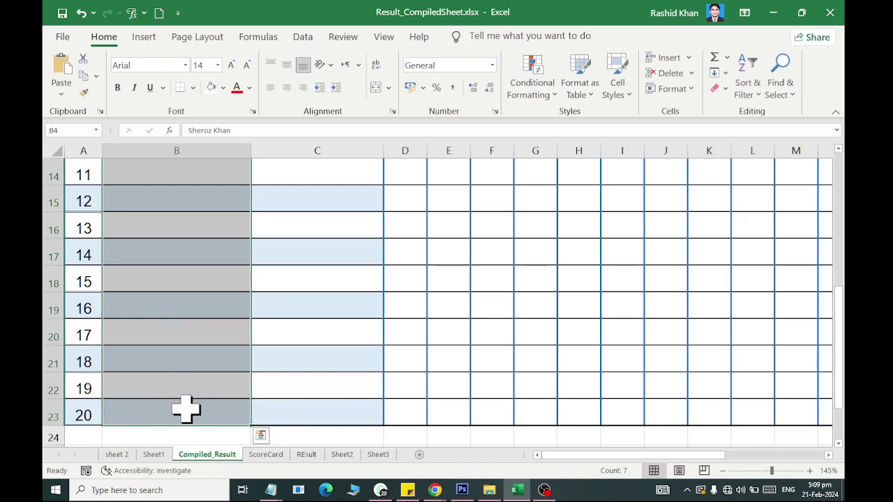
scroll(187, 401, up, 4)
click(551, 94)
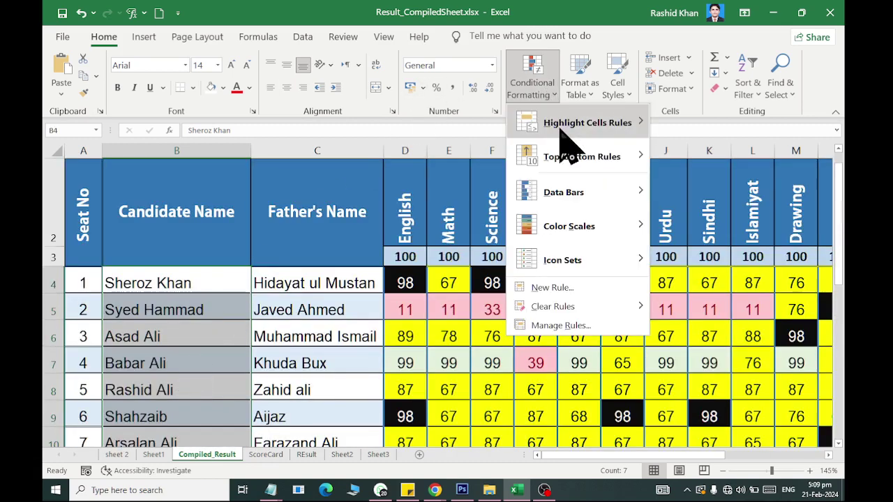
mouse_move(587, 122)
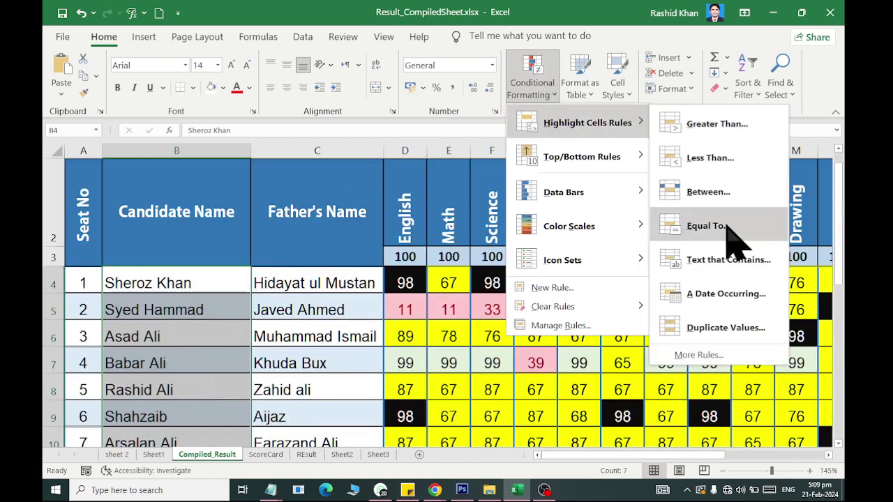
click(745, 326)
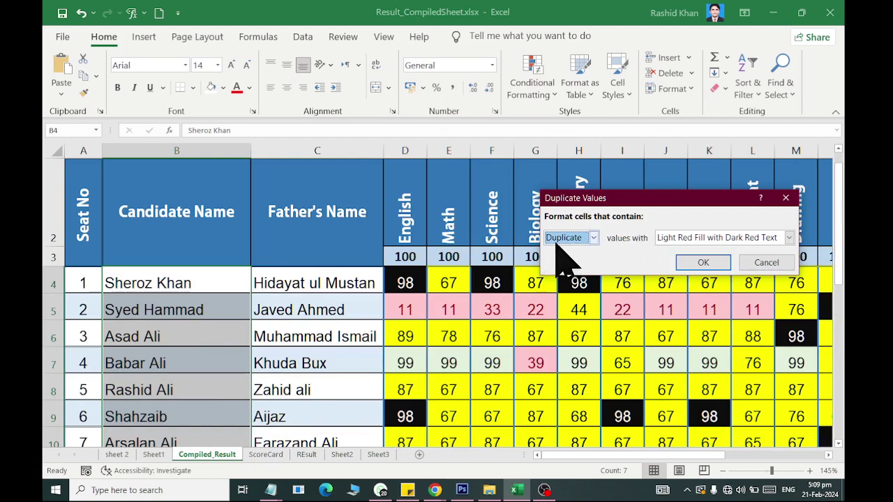
click(709, 239)
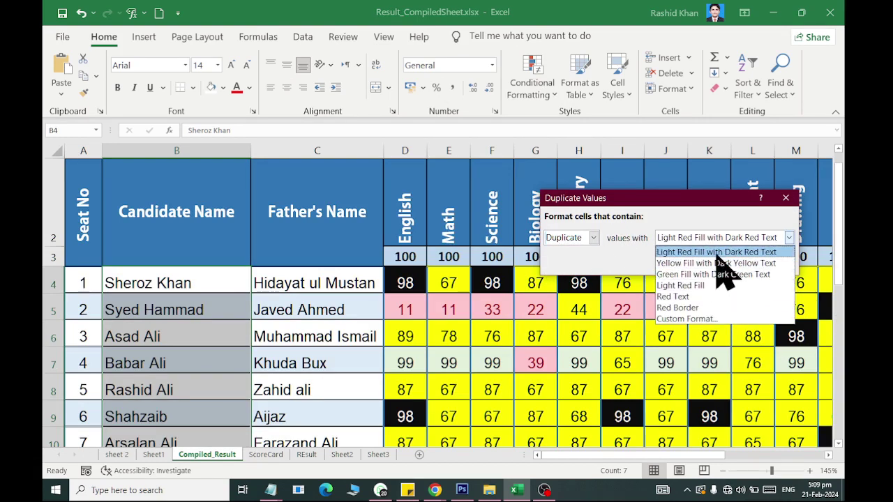
click(715, 264)
click(703, 262)
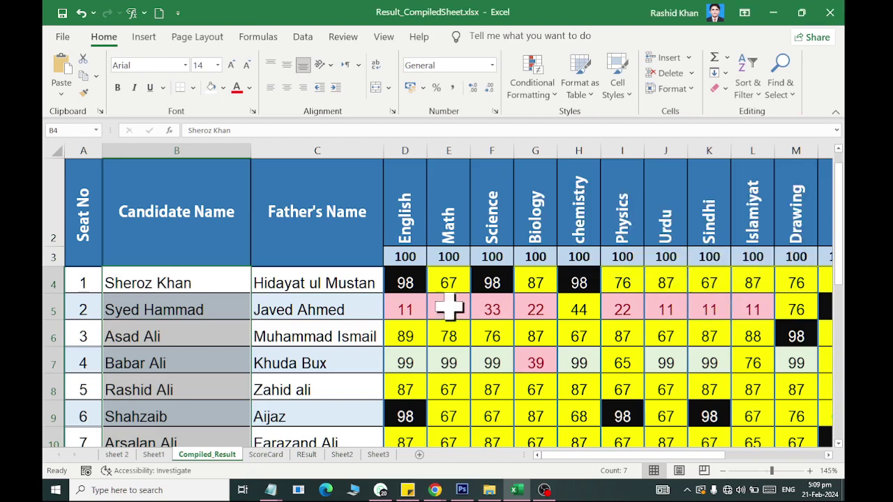
- Enter a new candidate's full name in the empty cell B11
scroll(155, 286, down, 1)
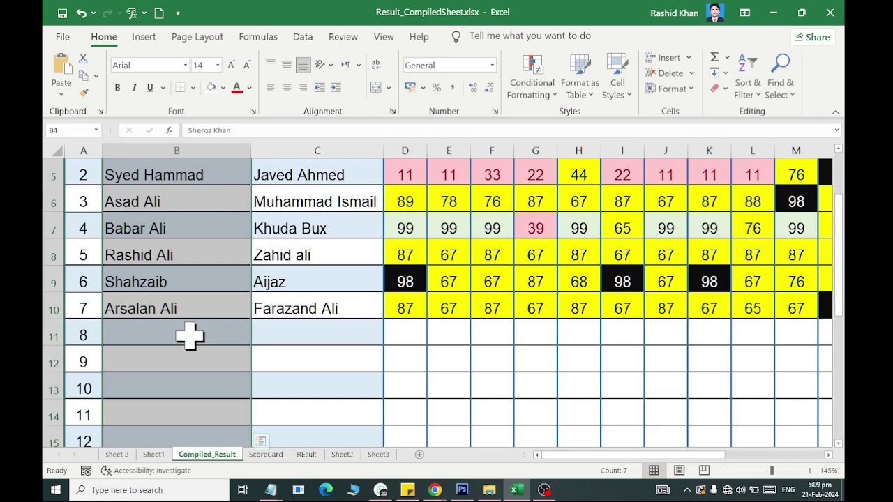
click(189, 337)
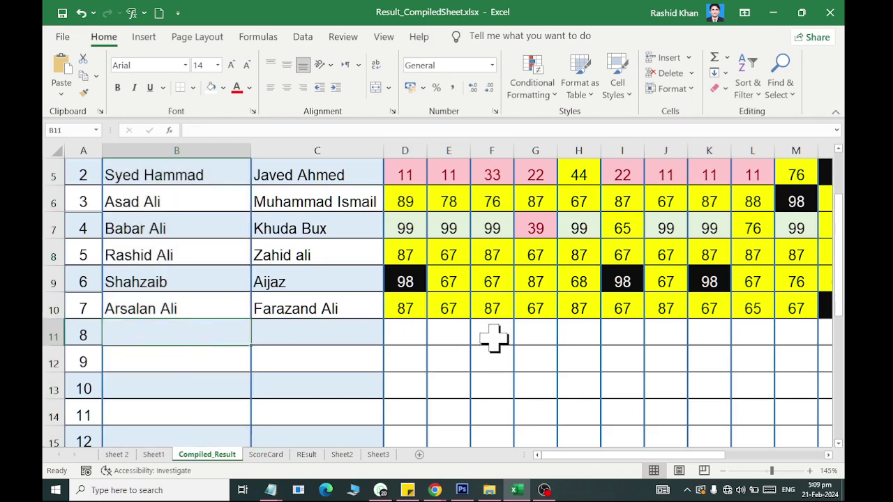
text(Asad Ali)
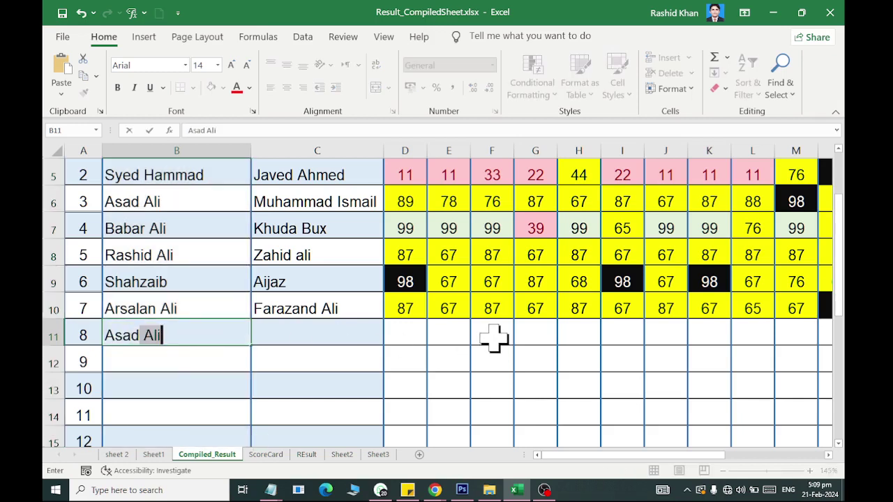
key(Return)
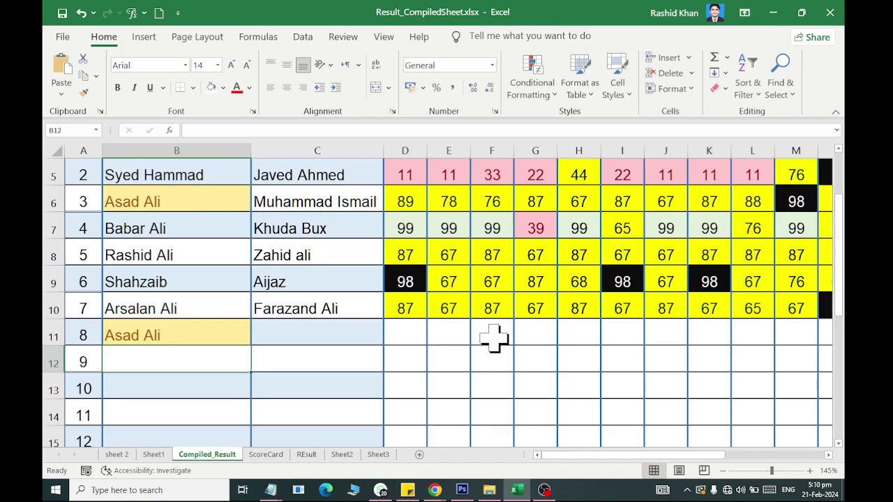
- Edit the name in B11 to replace the candidate's surname
click(173, 335)
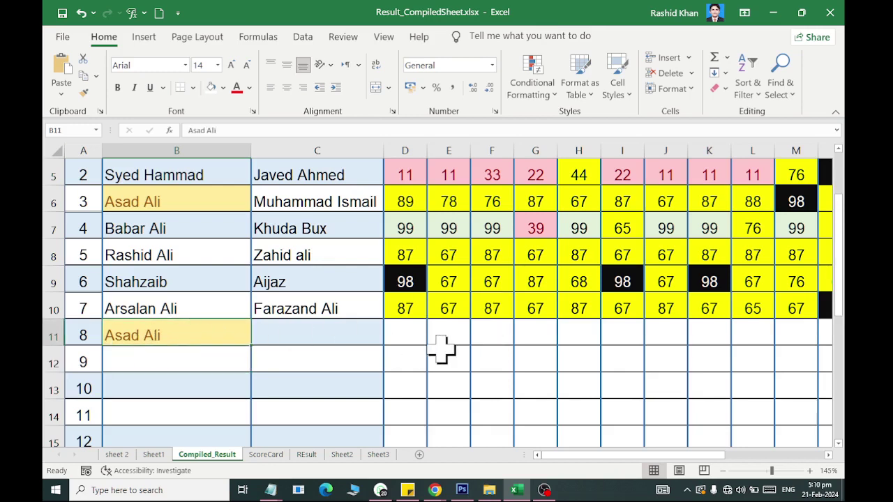
key(F2)
key(BackSpace)
key(BackSpace)
key(BackSpace)
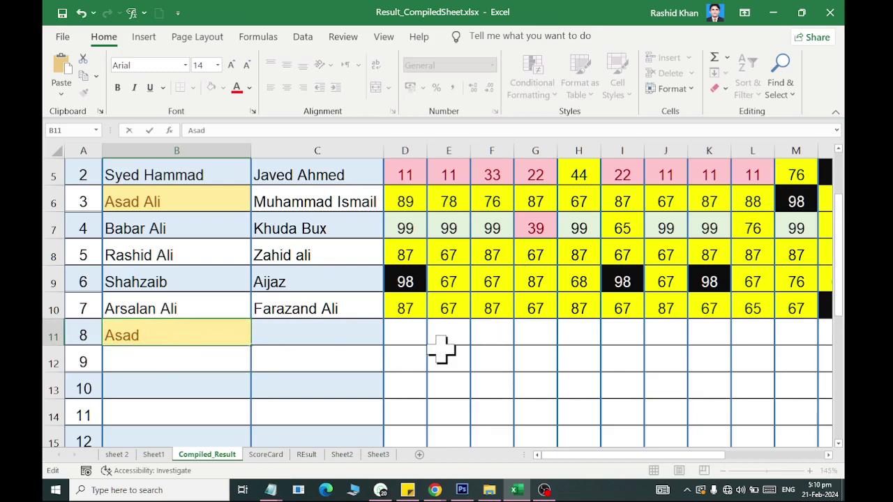
text(Khan)
key(Return)
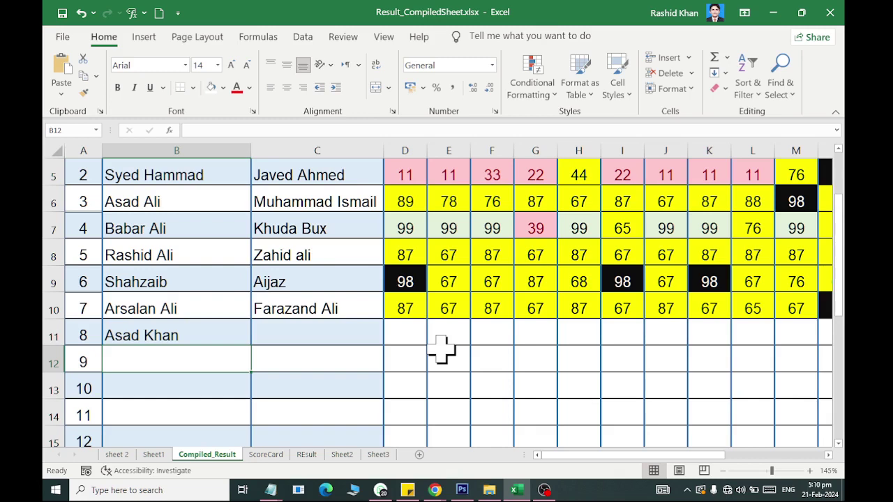
scroll(447, 346, up, 1)
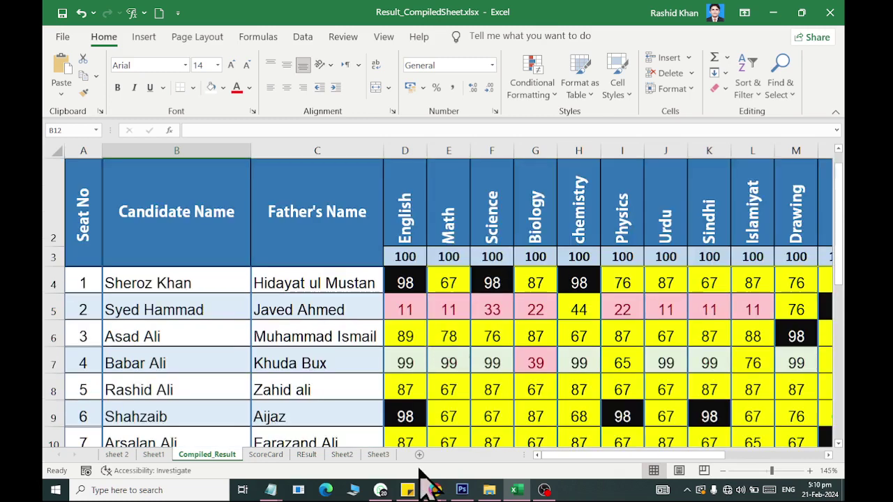
- Switch to the ExcelFiles folder window in File Explorer
key(alt+Tab)
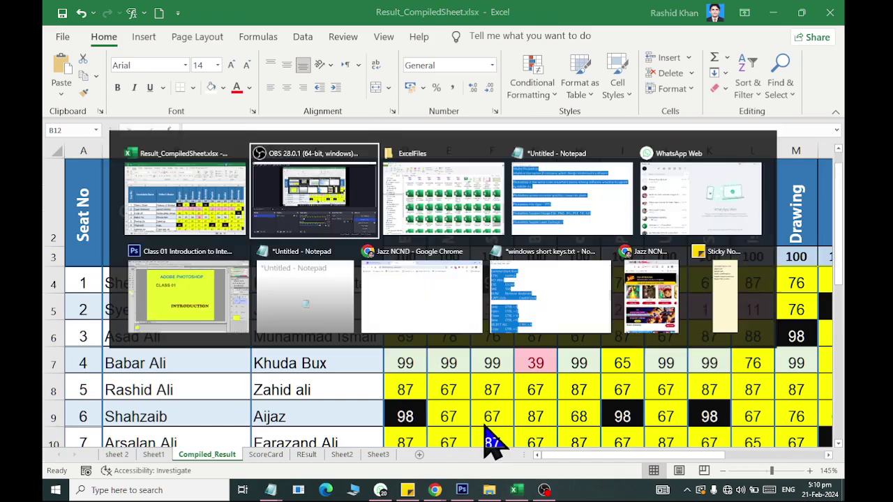
key(alt+Tab)
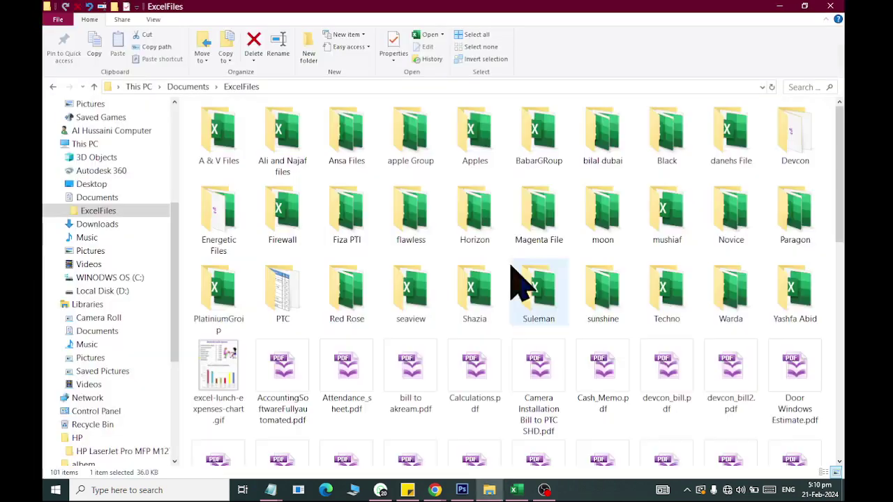
scroll(466, 230, down, 5)
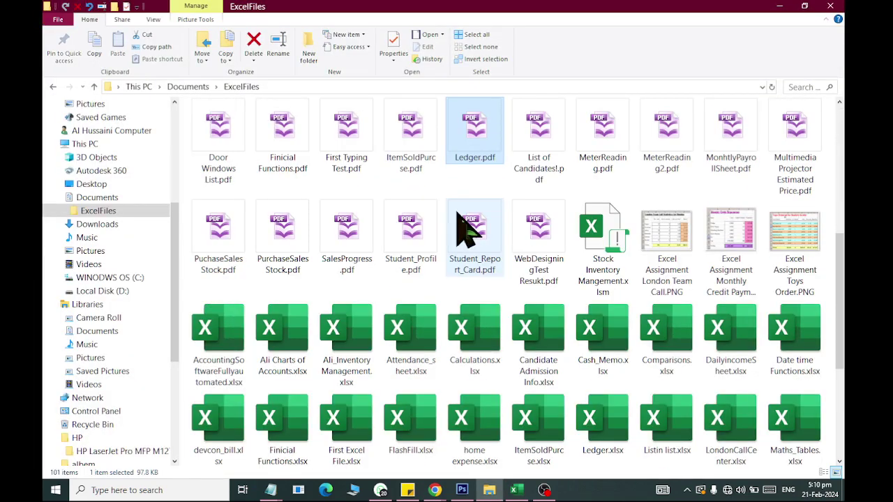
key(Home)
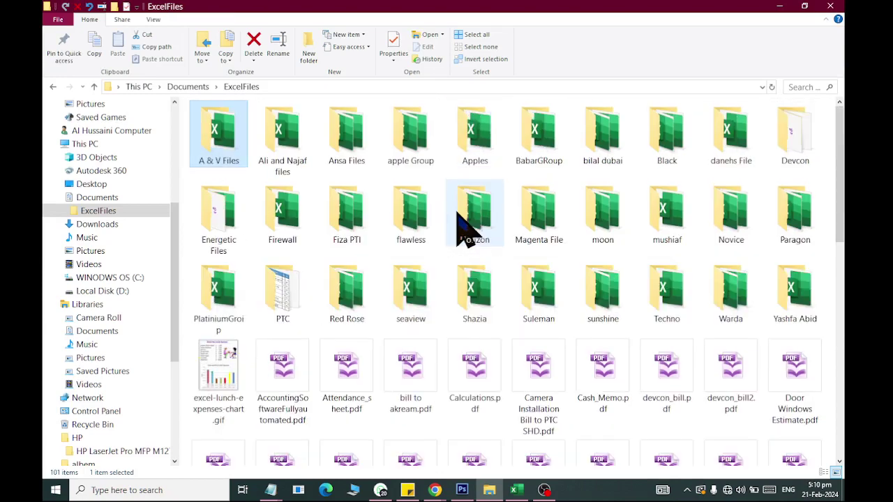
- Navigate the folder to Ledger.xlsx and open the workbook
key(Down)
key(Down)
key(Down)
key(Down)
key(Down)
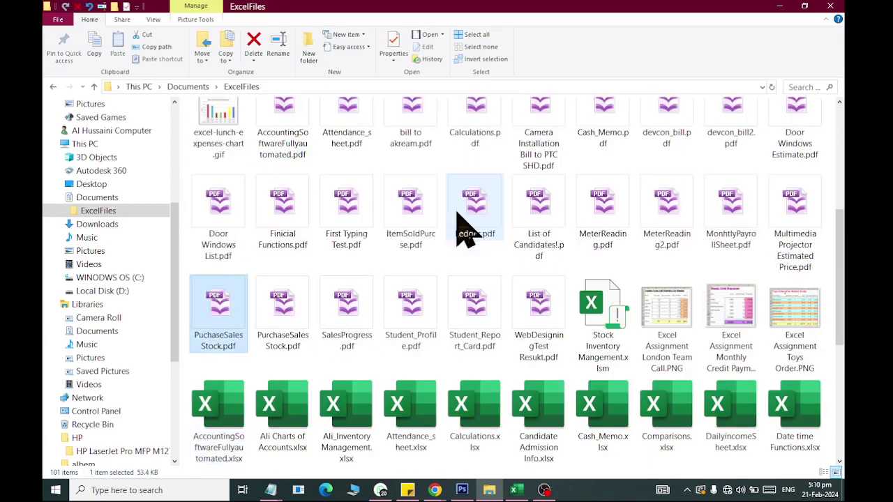
key(Down)
key(Right)
key(Right)
key(Right)
key(Right)
key(Right)
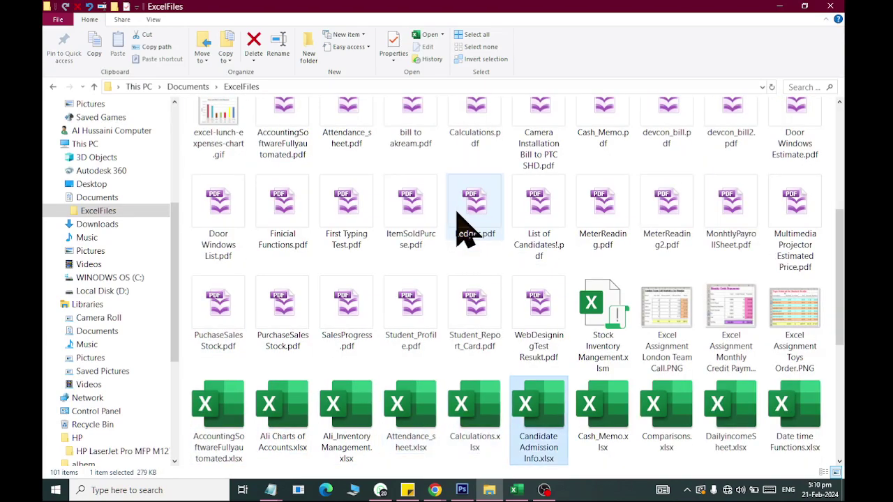
key(Right)
key(Right)
key(Right)
key(Right)
key(Right)
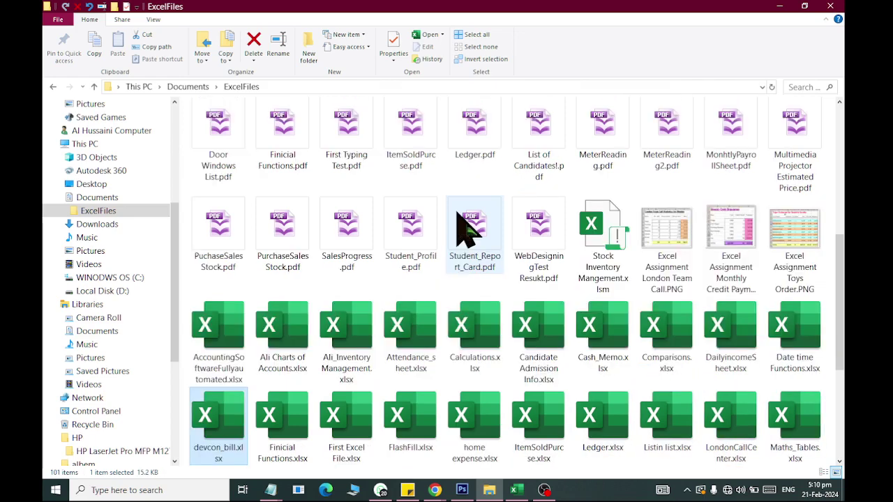
key(Right)
key(Right)
key(Right)
key(Right)
key(Right)
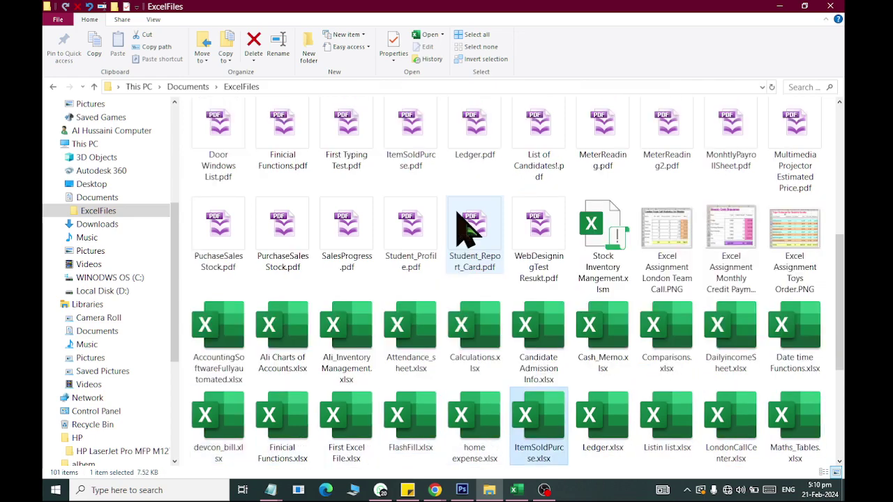
key(Right)
key(Right)
key(Right)
key(Right)
key(Up)
key(Up)
key(Right)
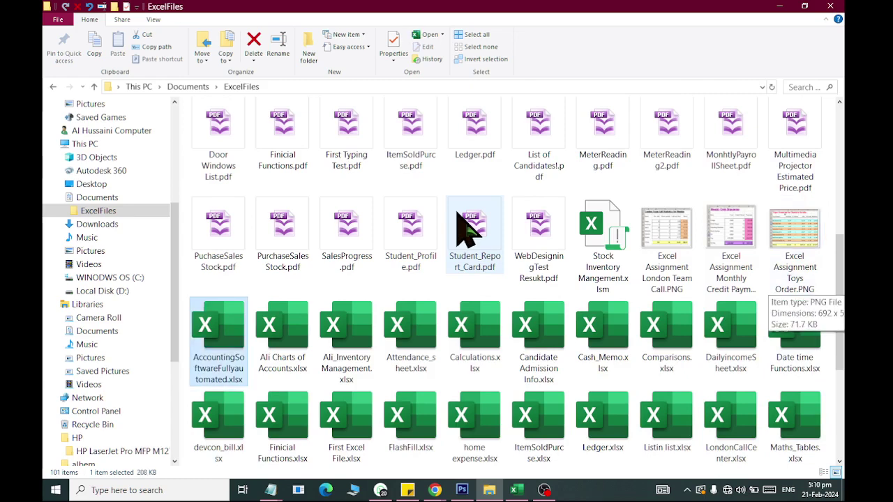
key(Right)
key(Right)
key(Right)
key(Right)
key(Left)
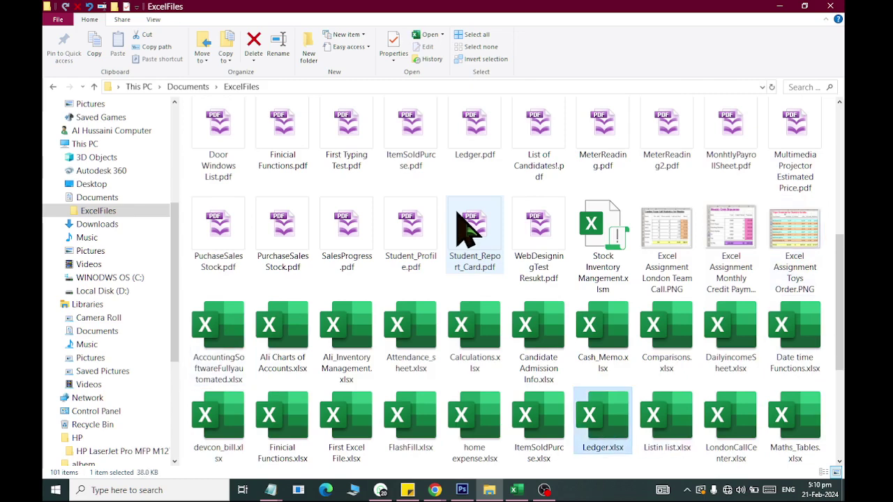
key(alt+Tab)
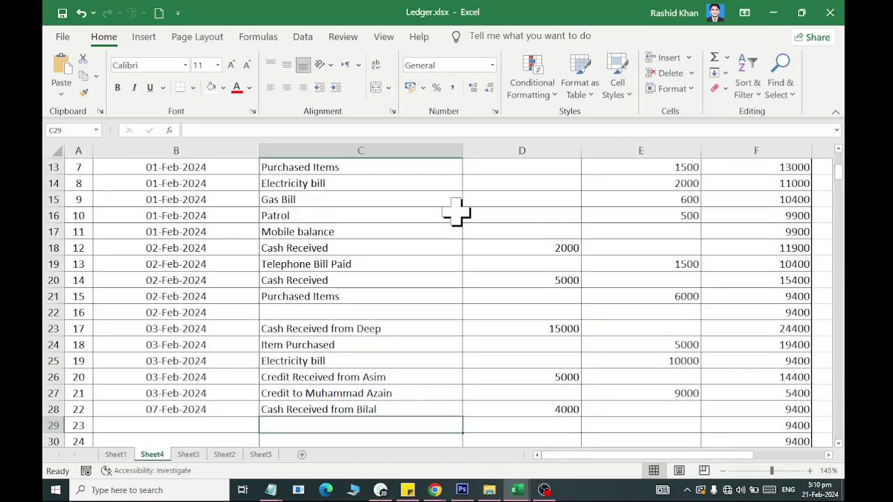
- Select B28, the last entered date (07-Feb-2024), on Sheet4
scroll(249, 339, up, 2)
scroll(200, 293, up, 1)
scroll(185, 278, down, 4)
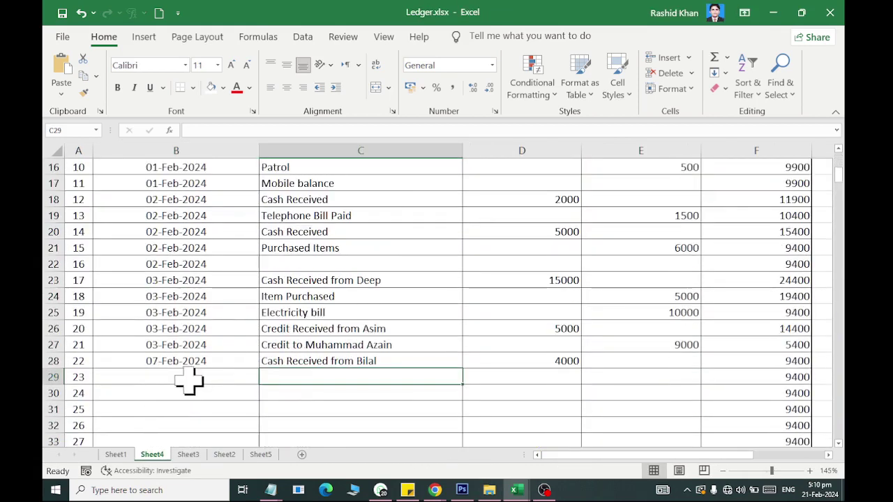
click(214, 361)
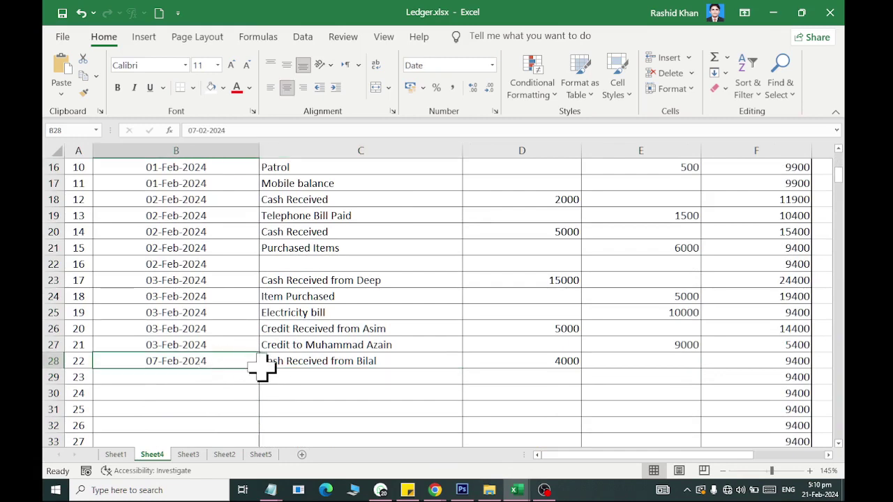
- Look over Sheet1, then return to the Sheet4 ledger
click(116, 454)
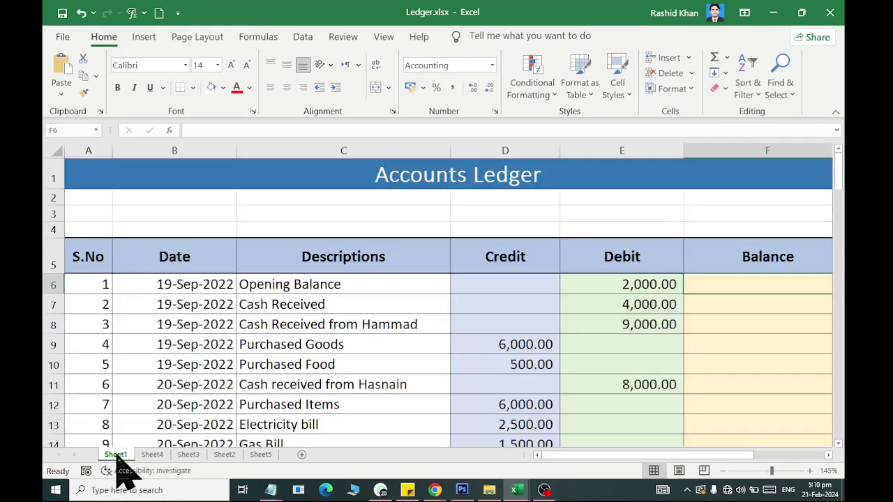
scroll(179, 339, down, 2)
scroll(176, 340, down, 3)
scroll(177, 340, up, 1)
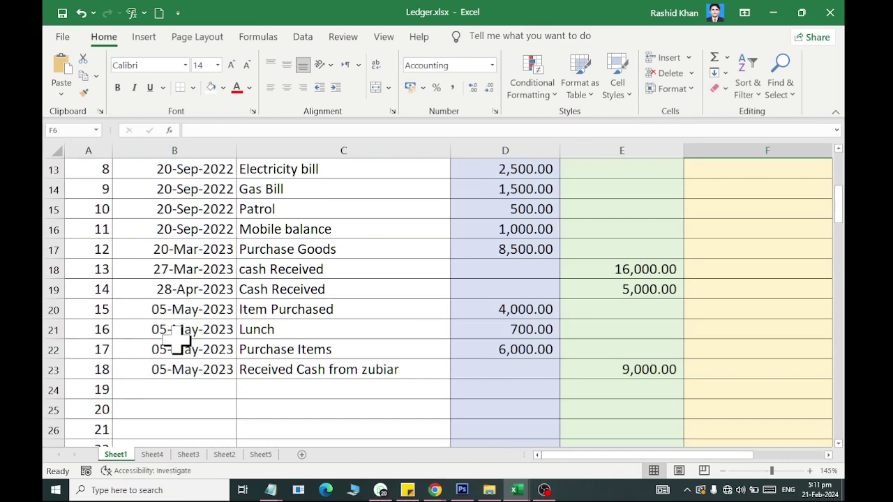
scroll(177, 339, up, 2)
scroll(178, 340, up, 1)
scroll(178, 342, down, 2)
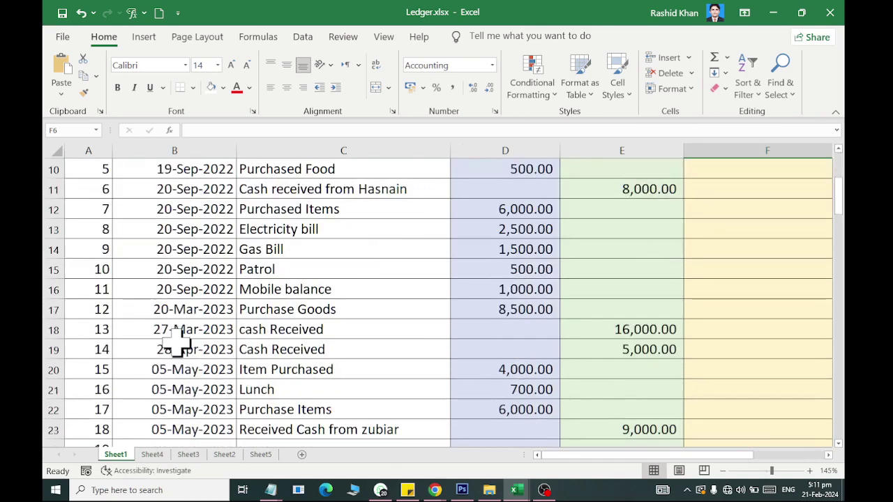
scroll(177, 346, down, 2)
scroll(175, 349, up, 1)
click(158, 454)
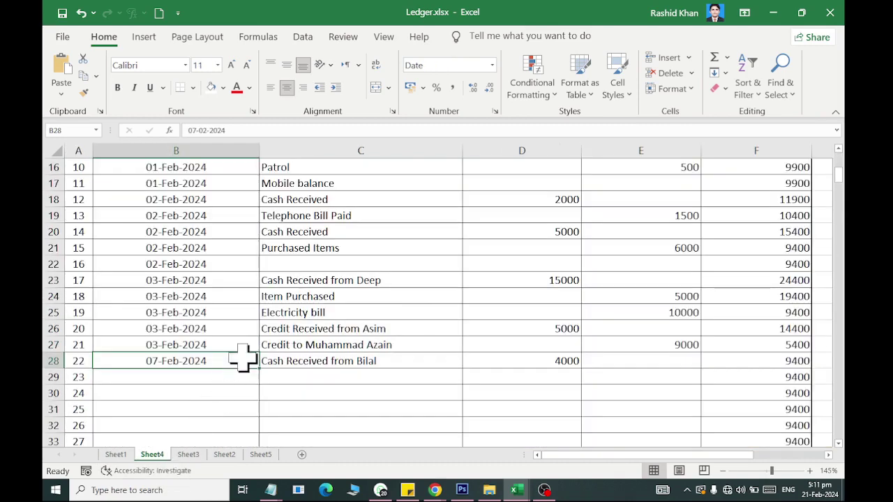
- Fill daily dates from B28 down to row 302, ending at 07-Nov-2024
drag(260, 372, 261, 489)
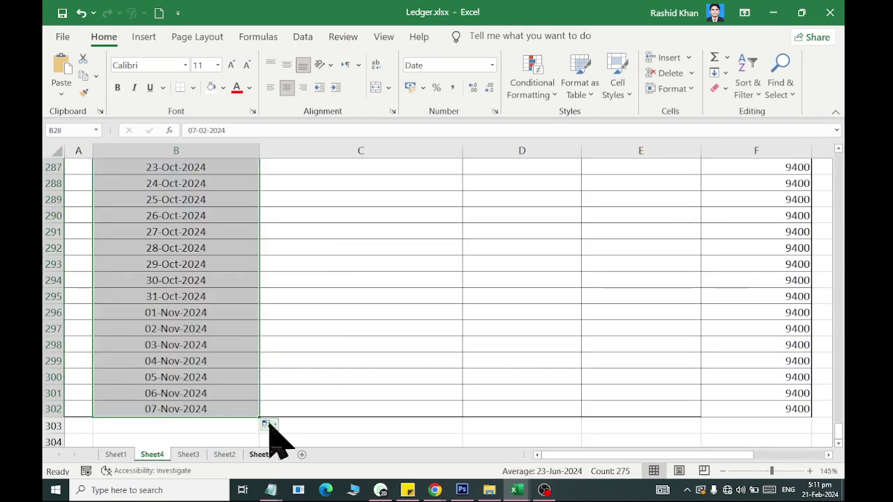
scroll(316, 339, up, 9)
scroll(317, 339, up, 9)
scroll(315, 333, up, 14)
scroll(314, 333, up, 8)
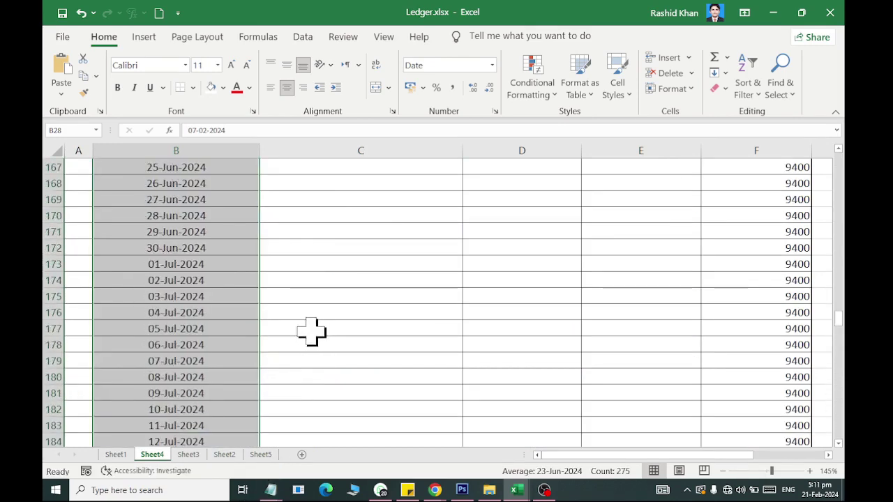
scroll(293, 307, up, 14)
scroll(275, 288, up, 9)
scroll(273, 289, up, 9)
scroll(273, 289, up, 18)
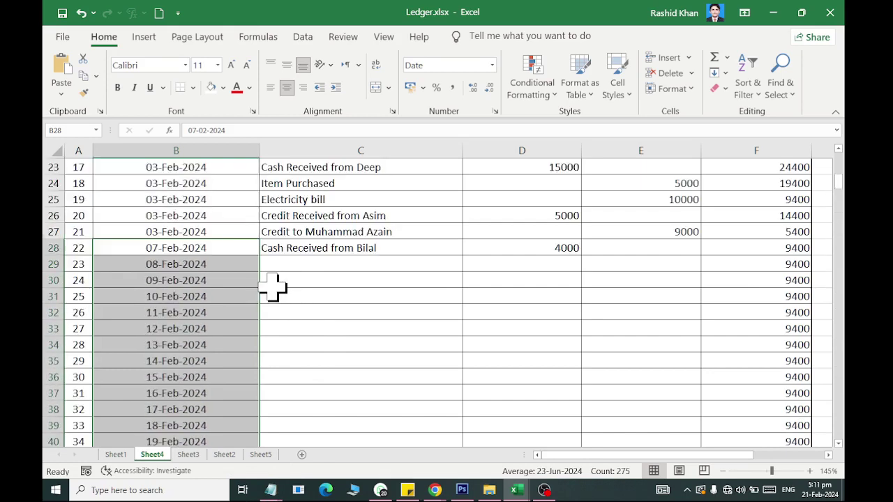
scroll(258, 279, up, 5)
- Highlight yesterday's date (20-Feb-2024) in column B with light red fill and dark red text
click(176, 151)
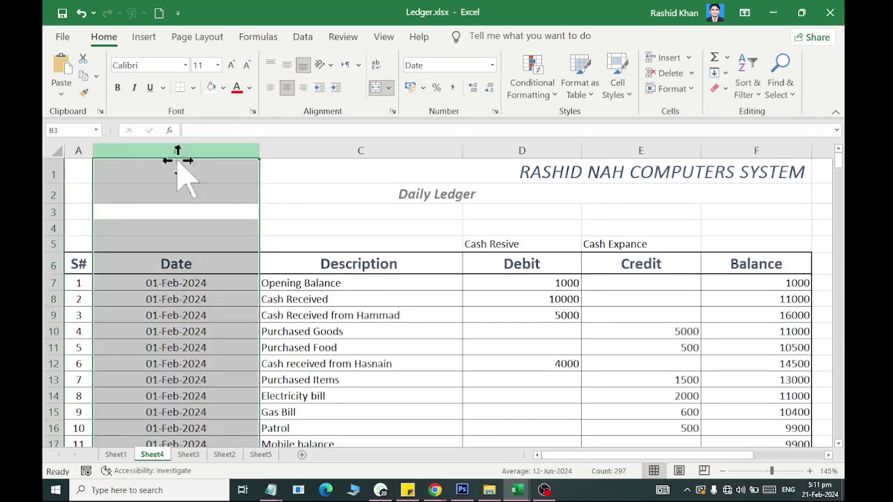
click(551, 94)
mouse_move(558, 122)
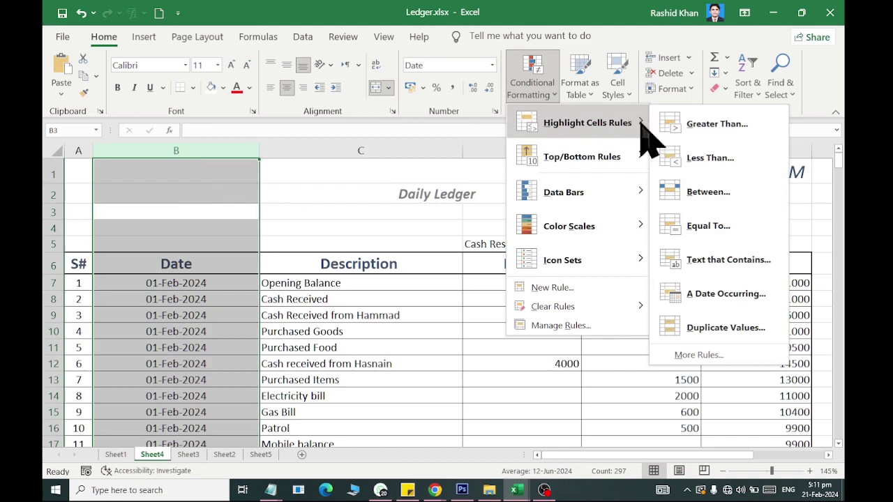
click(725, 294)
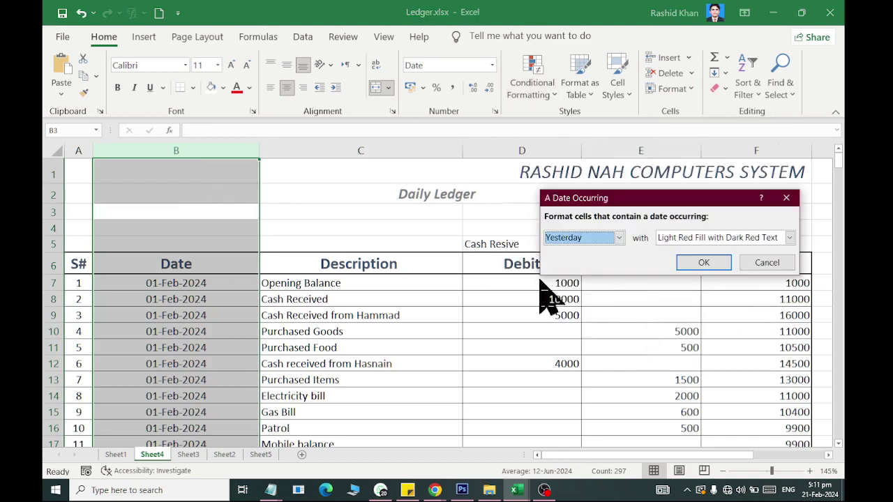
click(590, 240)
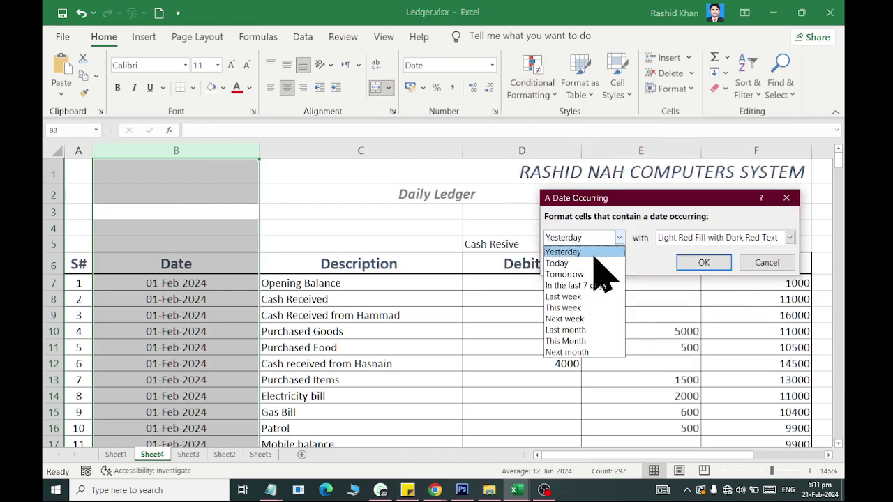
click(593, 254)
click(698, 240)
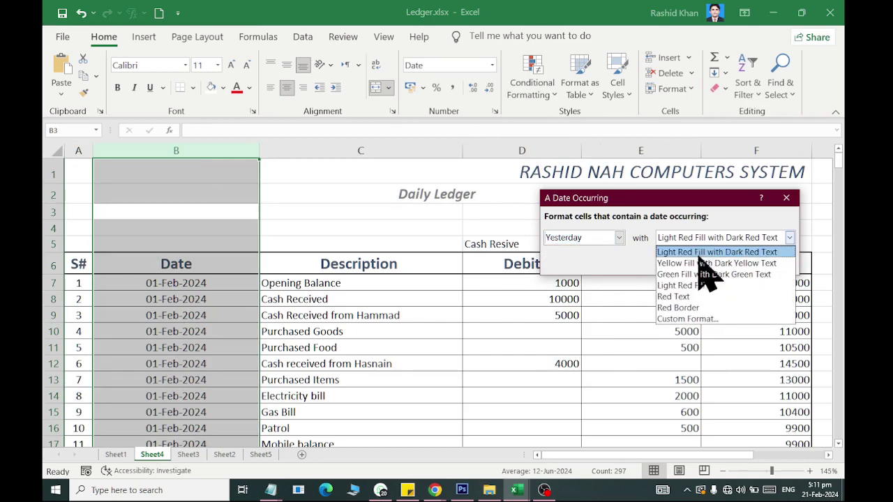
click(698, 252)
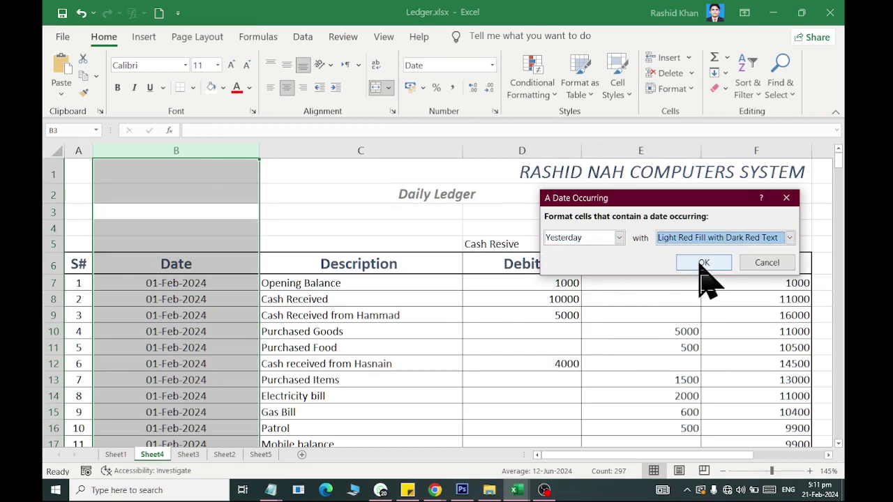
click(703, 263)
scroll(297, 310, down, 3)
scroll(301, 319, down, 3)
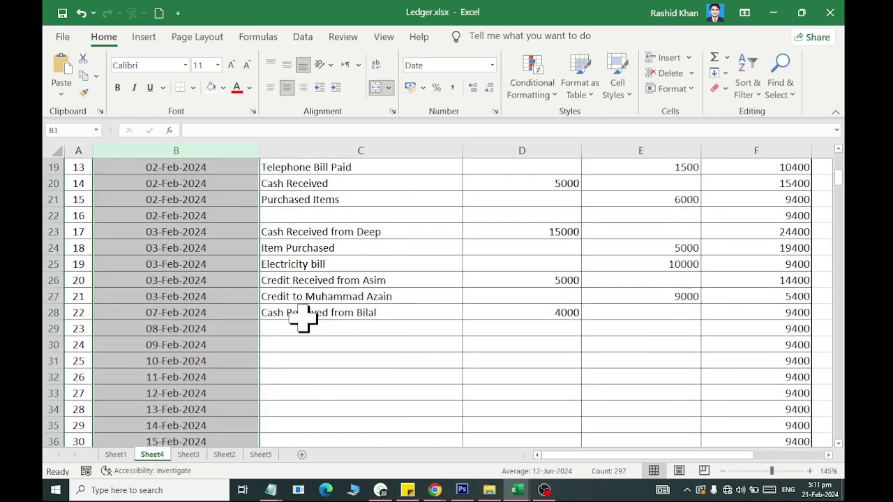
scroll(301, 320, down, 4)
scroll(313, 319, down, 1)
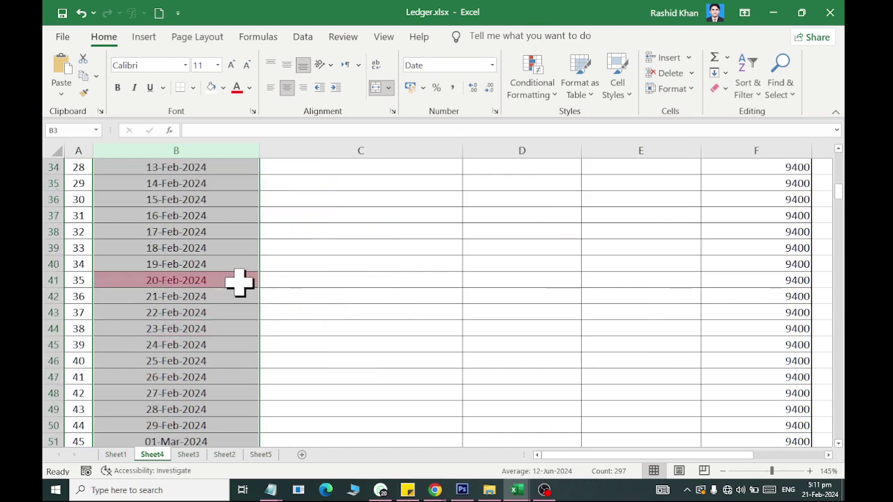
- Add a Today date rule giving 21-Feb-2024 green fill with dark green text
click(534, 87)
mouse_move(569, 125)
click(725, 294)
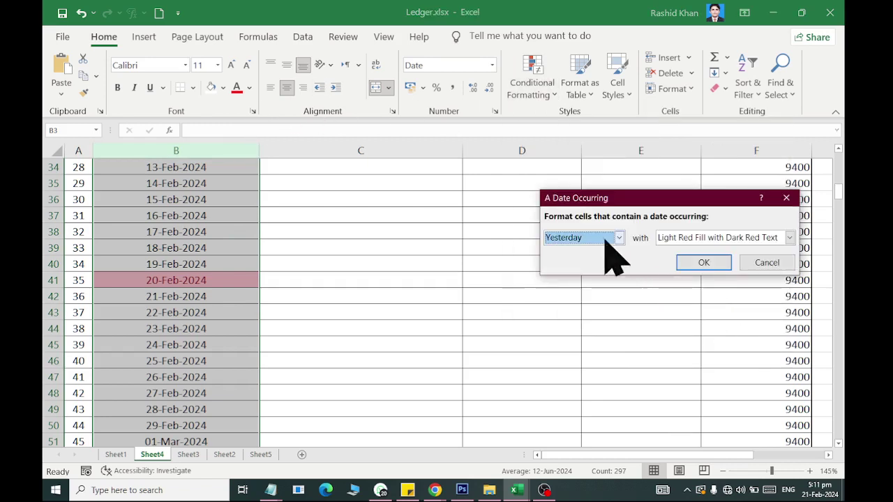
click(614, 238)
click(607, 269)
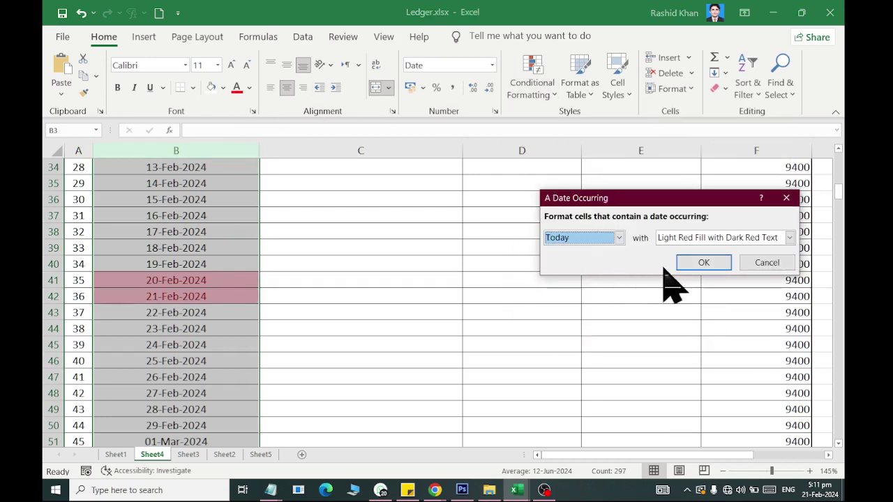
click(704, 240)
click(708, 274)
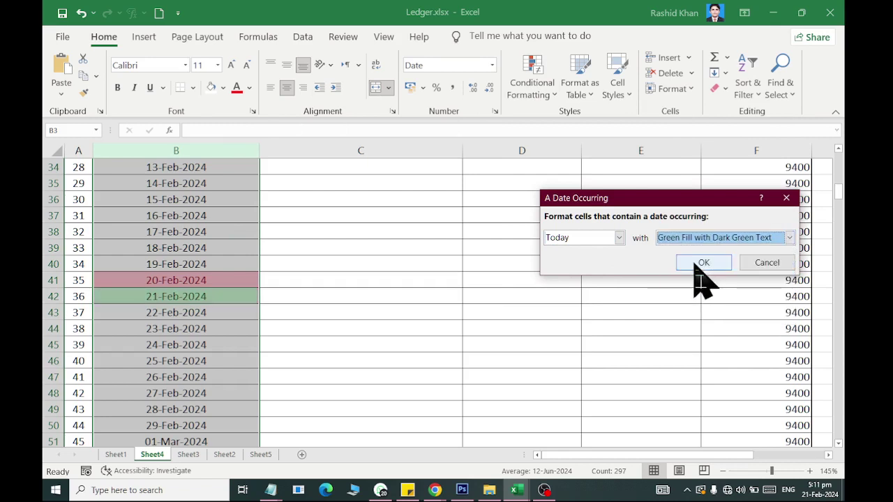
click(699, 269)
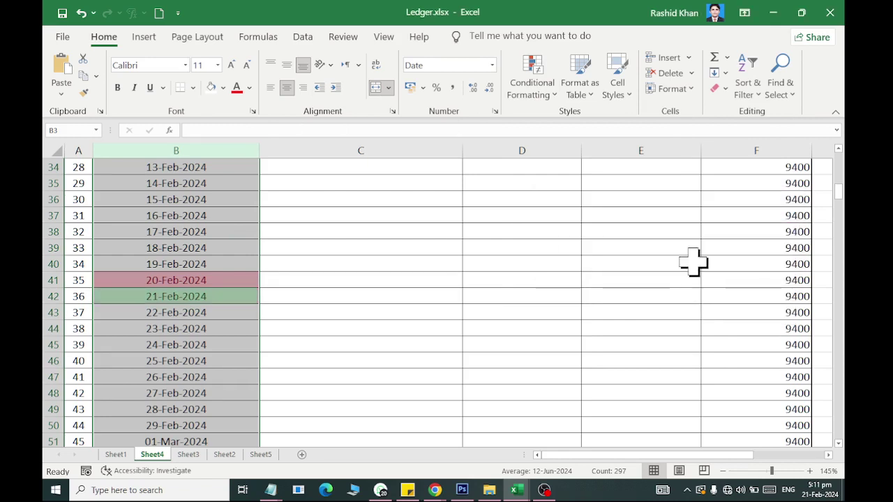
- Add a Tomorrow date rule giving 22-Feb-2024 a yellow fill
click(532, 77)
mouse_move(559, 123)
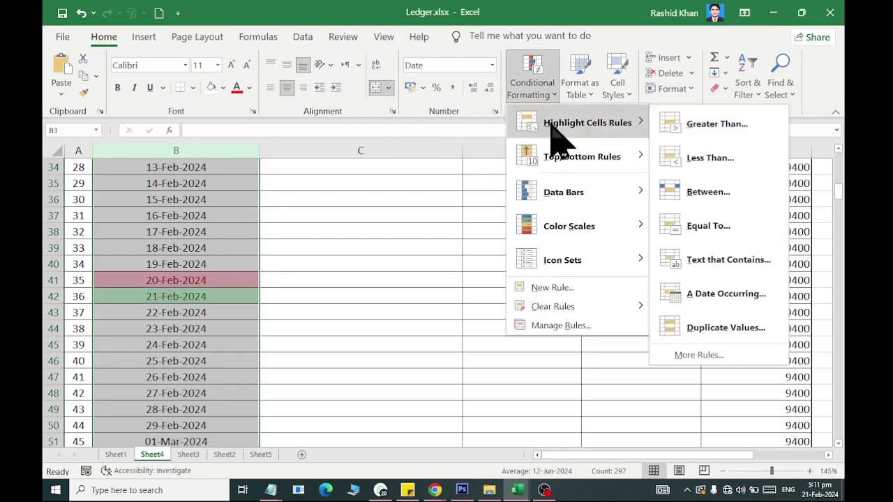
click(744, 308)
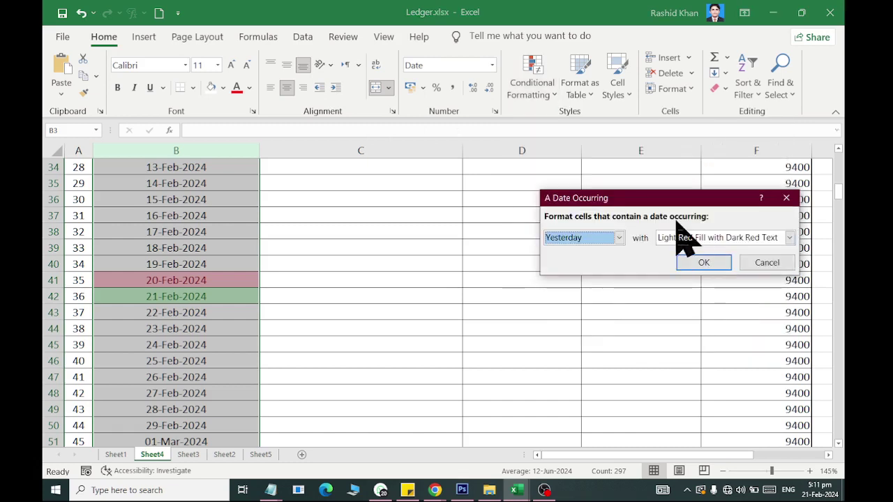
click(619, 237)
click(613, 276)
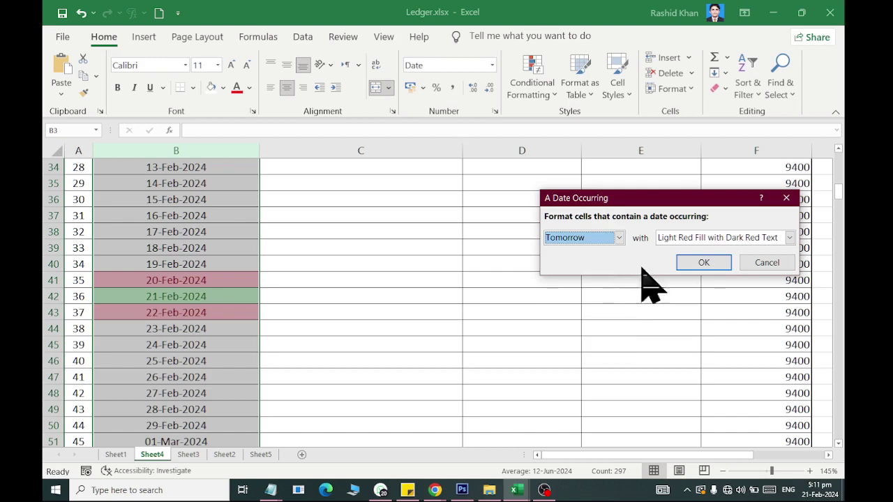
click(723, 238)
click(698, 261)
click(701, 263)
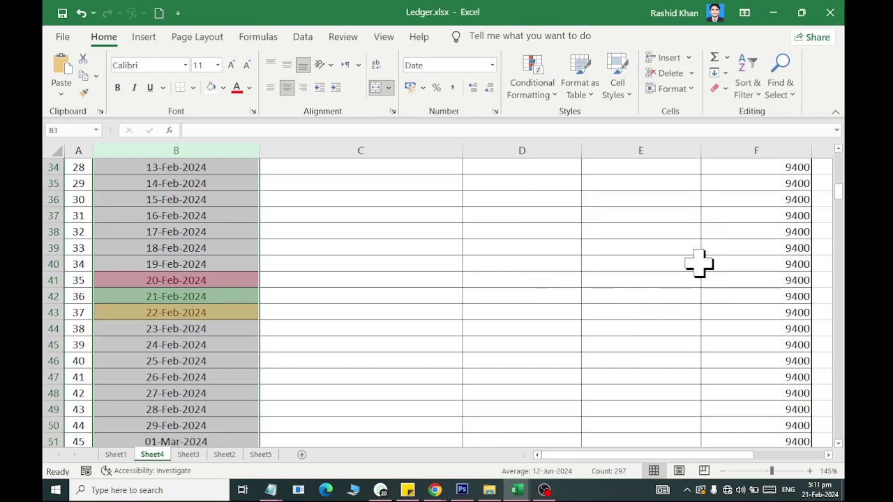
- Add an In the last 7 days rule with light yellow custom fill, covering 15–21 Feb 2024
click(554, 94)
mouse_move(611, 130)
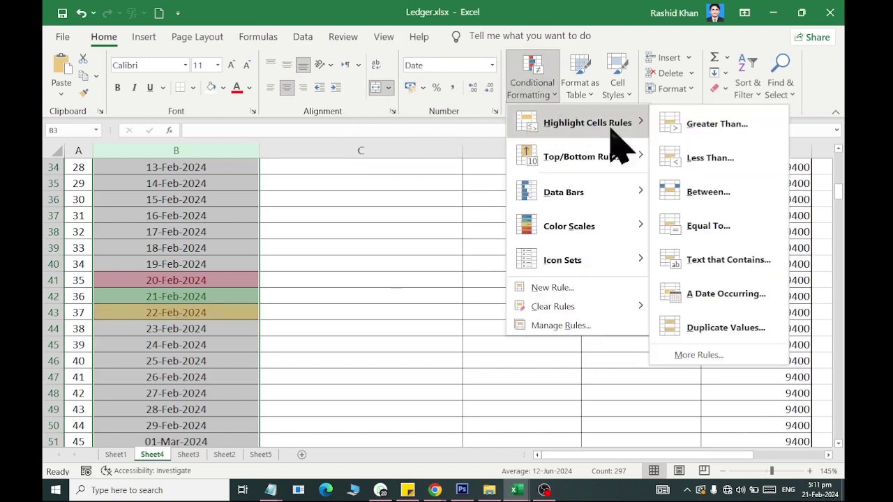
click(744, 305)
click(618, 237)
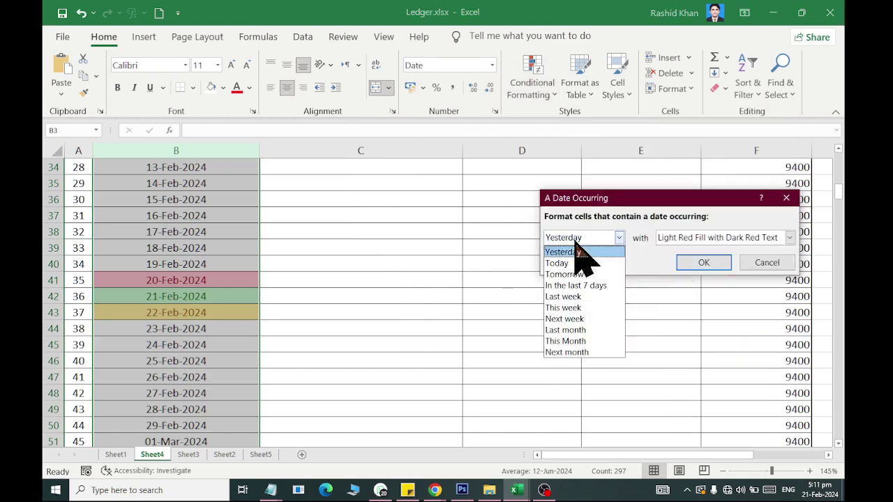
click(599, 286)
click(684, 238)
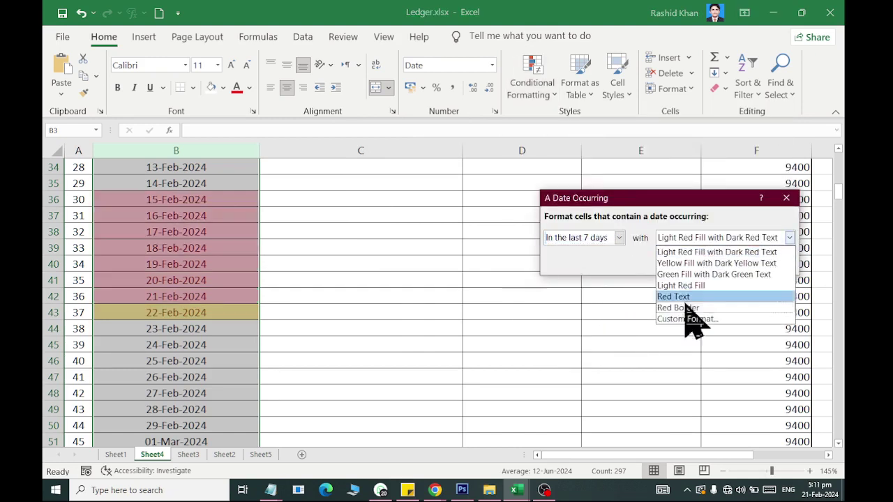
click(688, 319)
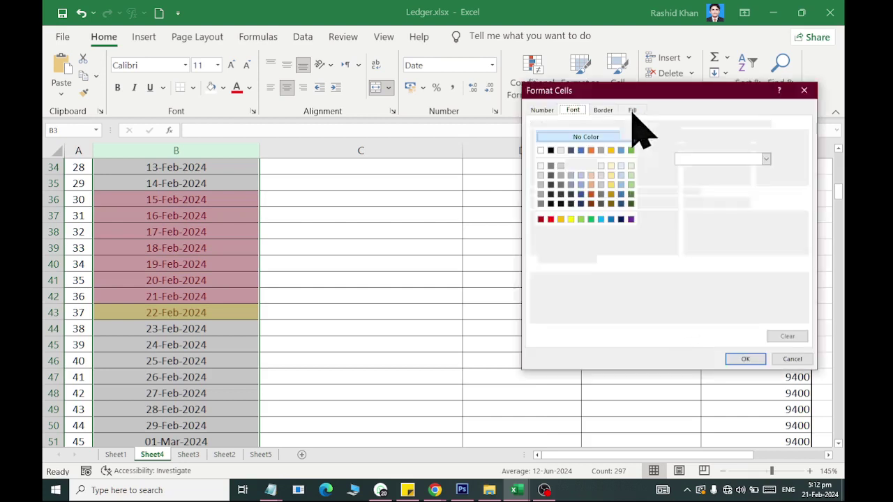
click(632, 111)
click(611, 166)
click(744, 359)
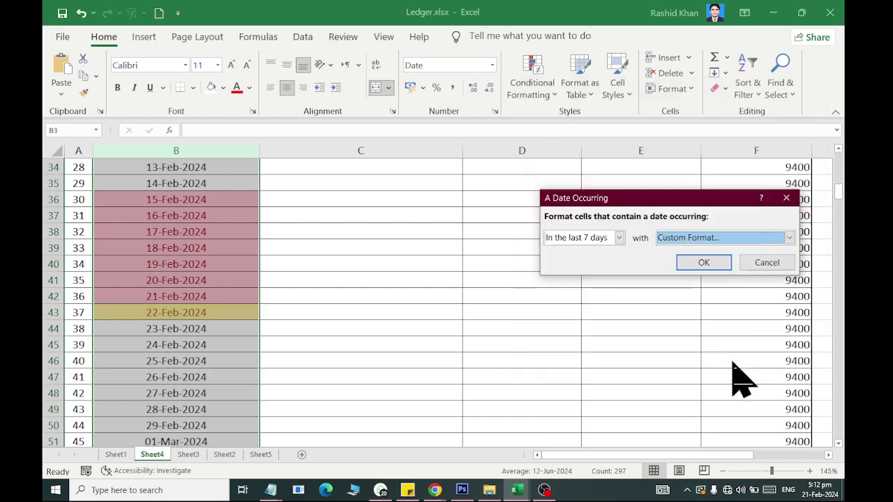
click(703, 261)
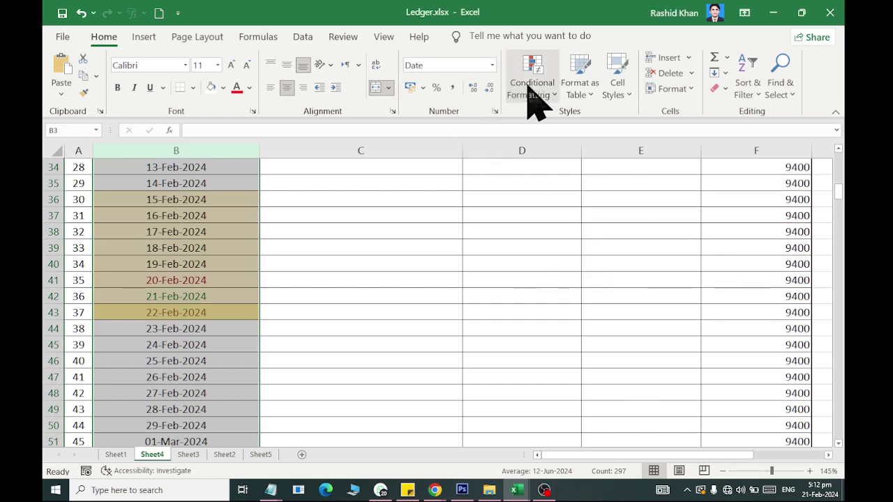
- Add a This week date rule with light peach custom fill for 18–24 Feb 2024
click(533, 91)
mouse_move(582, 123)
click(729, 294)
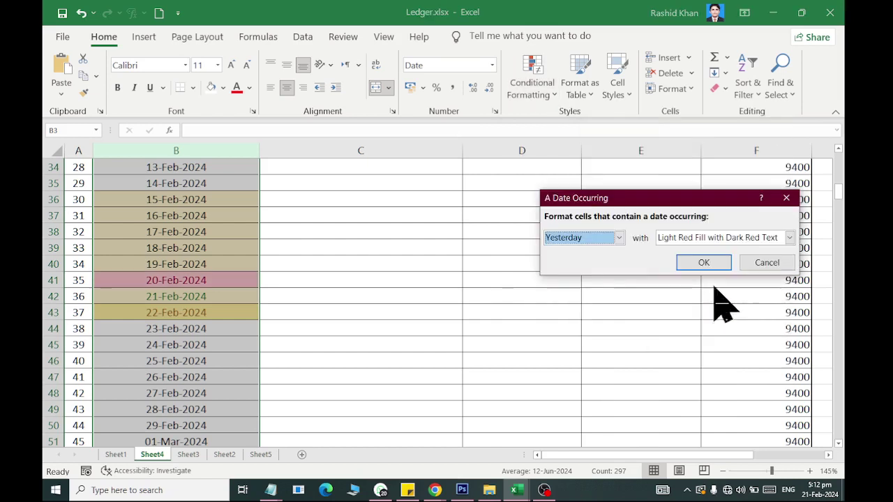
click(618, 238)
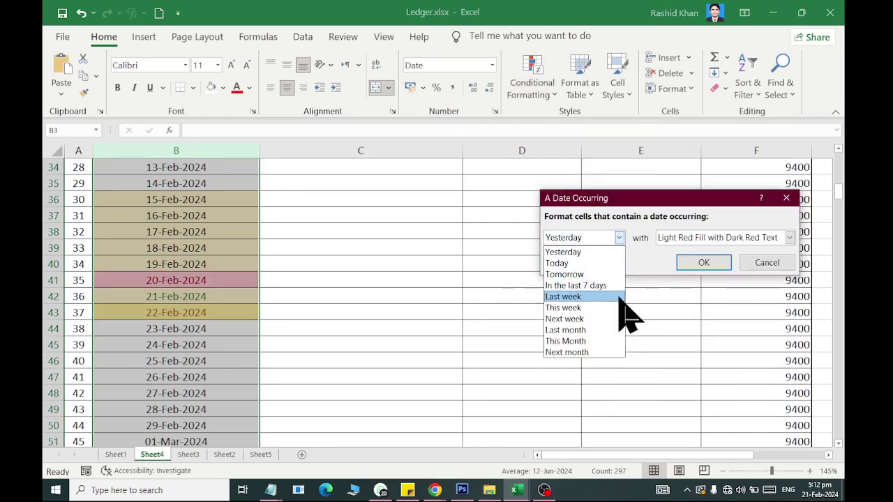
click(619, 308)
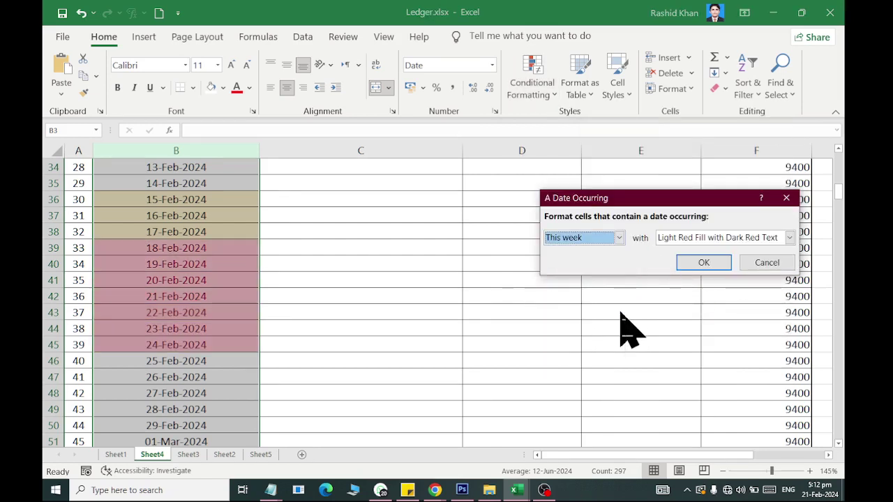
click(684, 238)
click(695, 321)
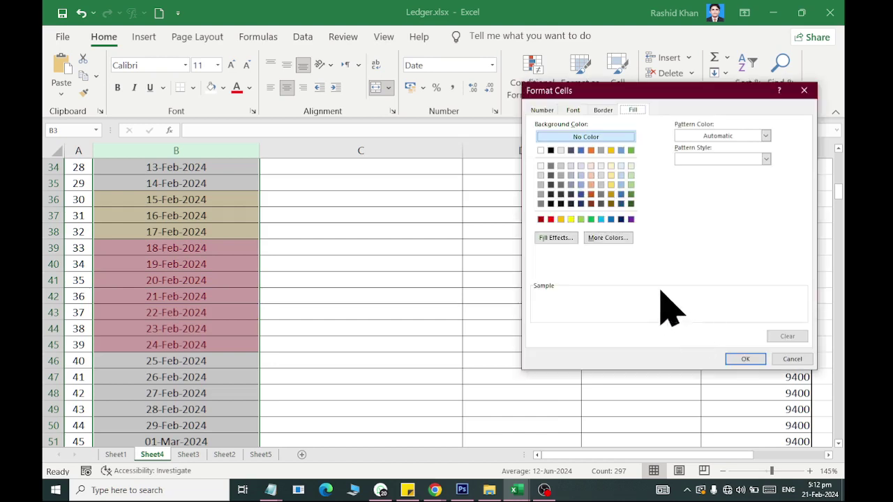
click(591, 165)
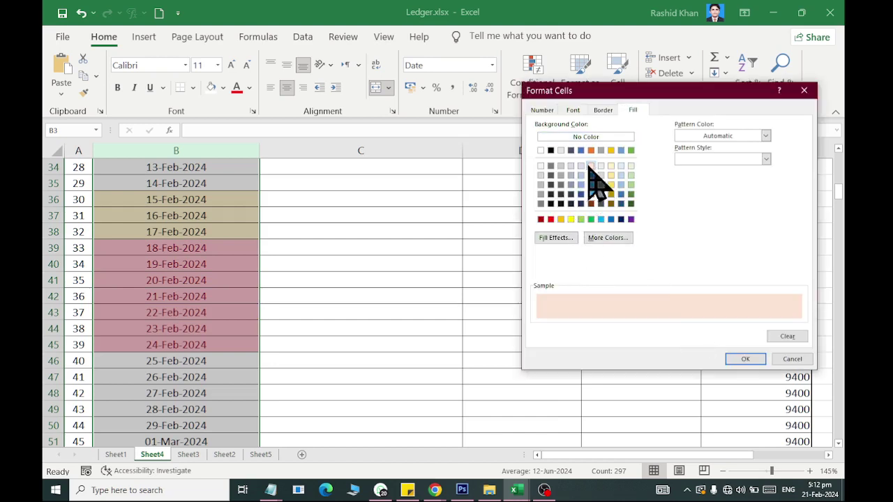
click(737, 360)
click(694, 261)
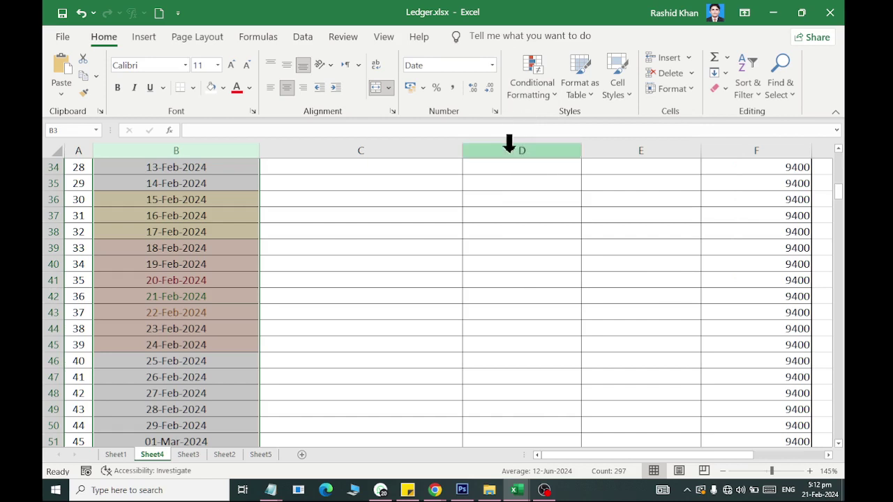
- Start a new A Date Occurring rule, trying Last month and then This month as the period
click(529, 90)
mouse_move(546, 123)
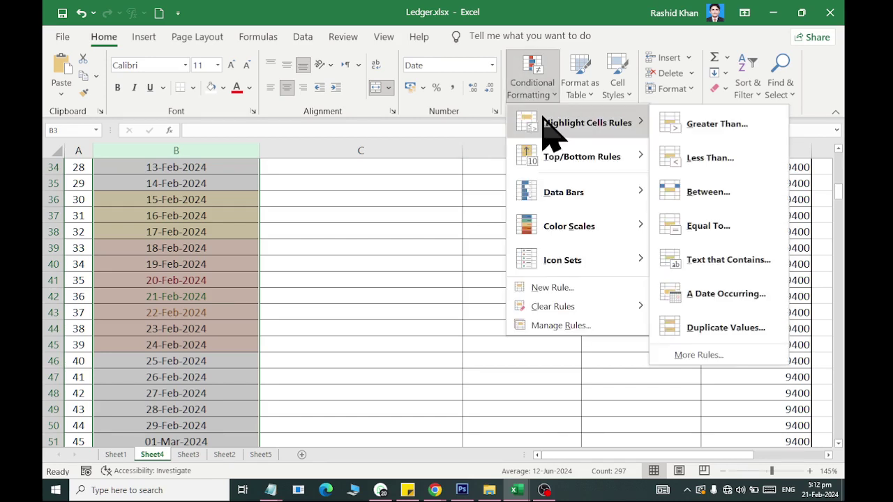
click(745, 293)
click(606, 237)
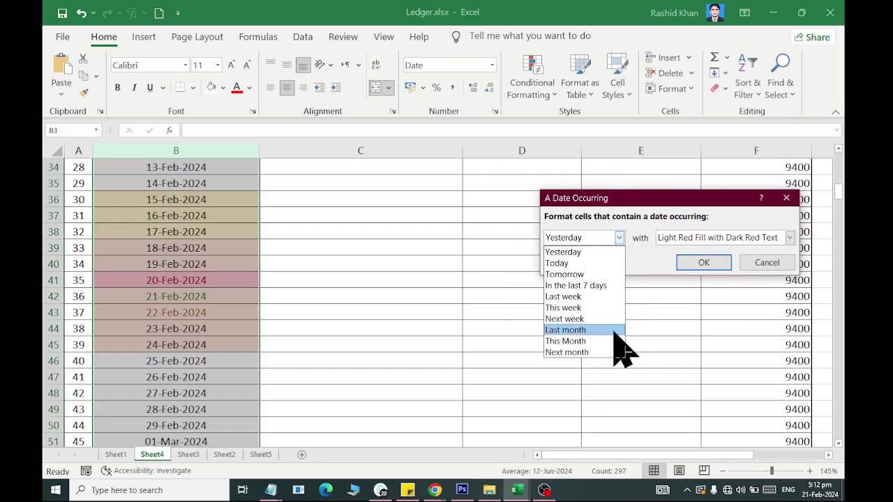
click(615, 333)
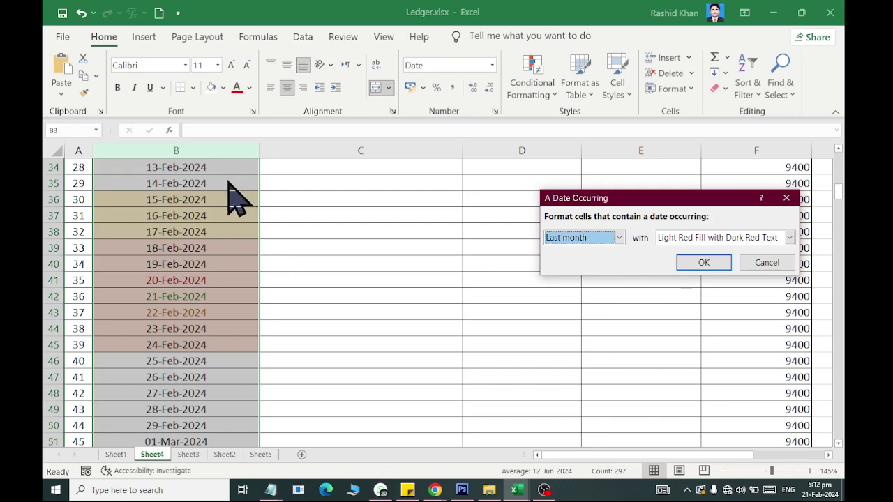
click(592, 238)
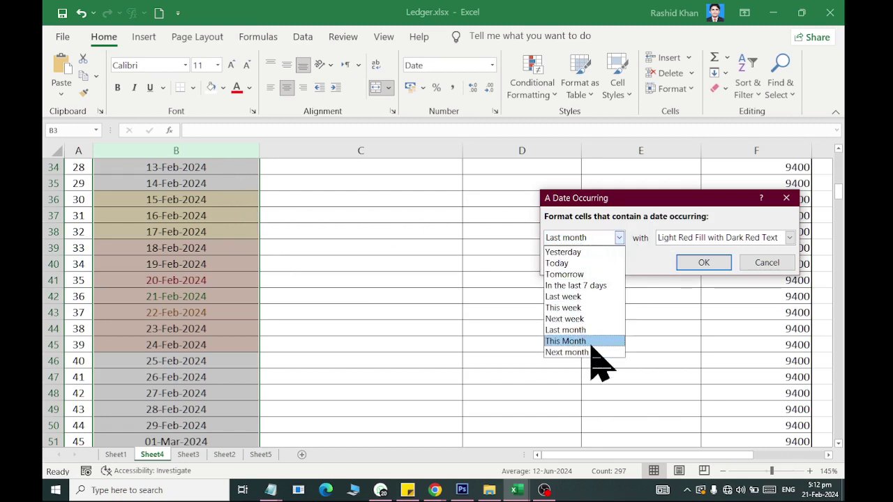
click(592, 342)
- Give the rule a light blue custom fill and change its period to Next month
click(684, 238)
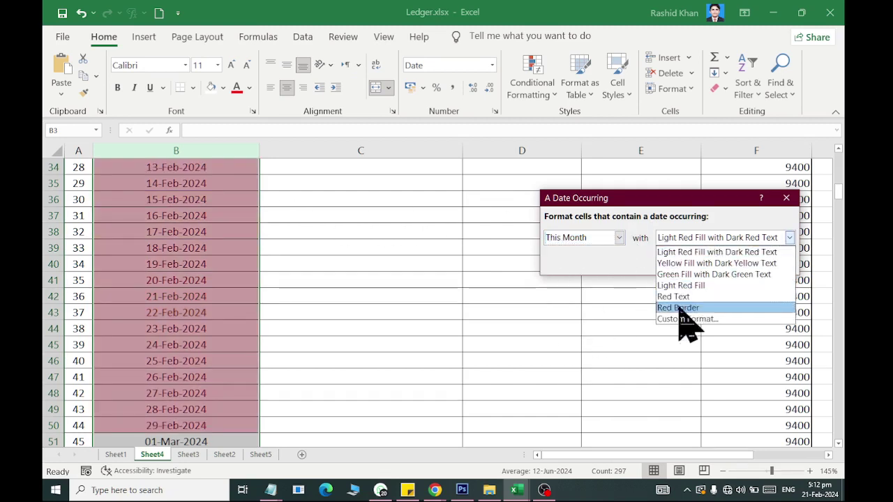
click(684, 319)
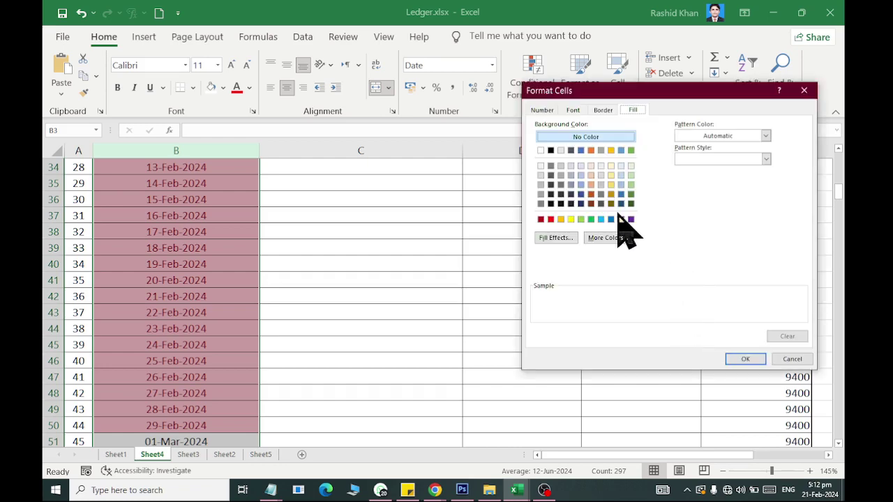
click(611, 220)
click(745, 359)
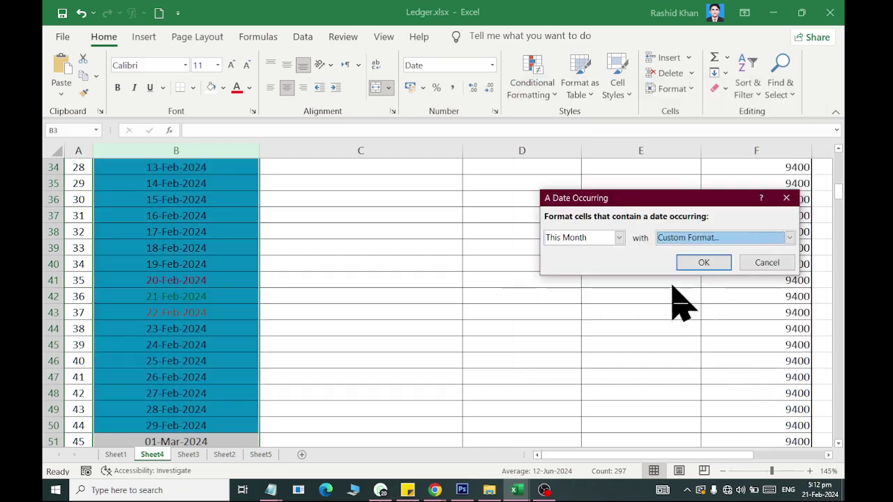
click(619, 238)
click(606, 353)
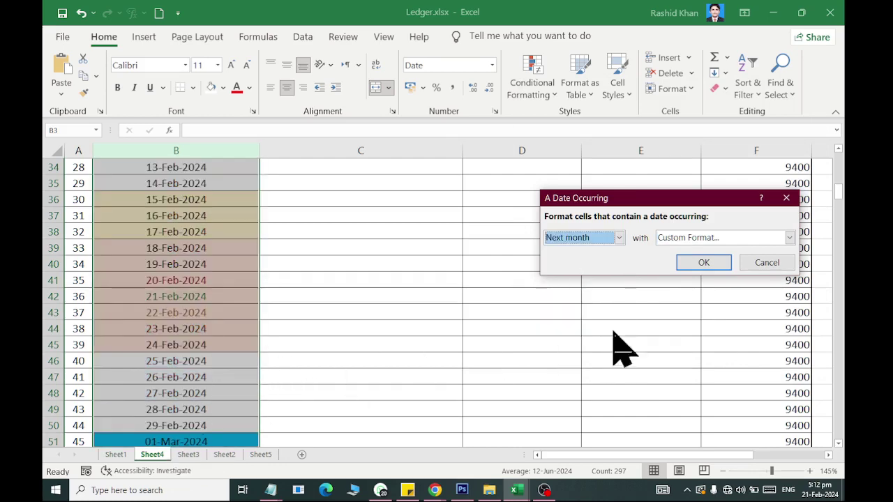
- Apply the Next month rule, review the highlighted March dates, then switch to Result_CompiledSheet.xlsx
click(702, 264)
scroll(279, 335, down, 7)
scroll(282, 334, down, 7)
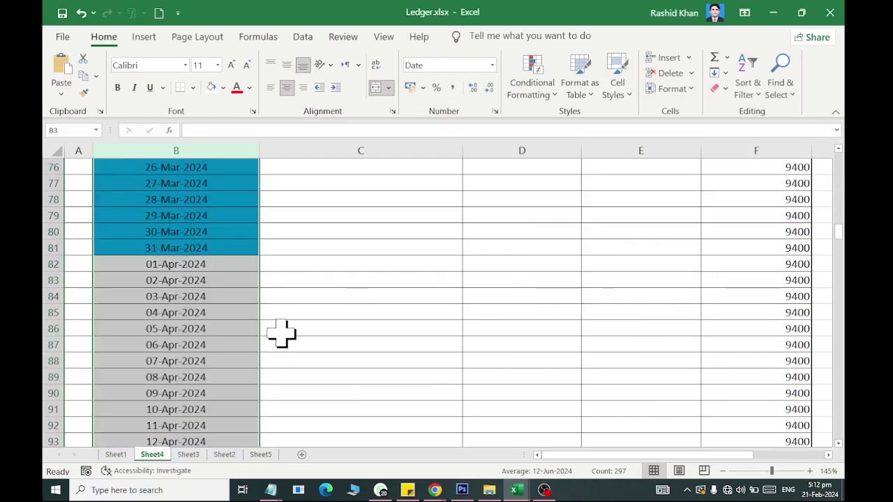
scroll(282, 333, up, 5)
scroll(281, 333, up, 9)
scroll(282, 332, up, 8)
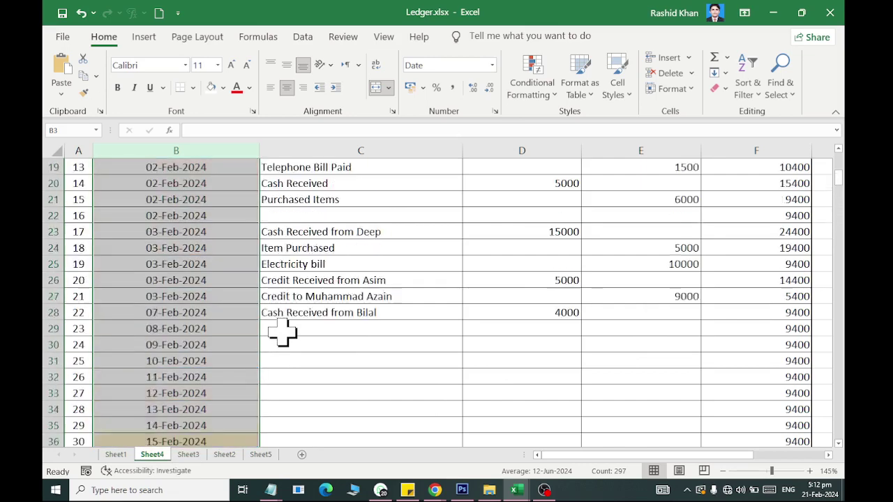
scroll(286, 327, up, 2)
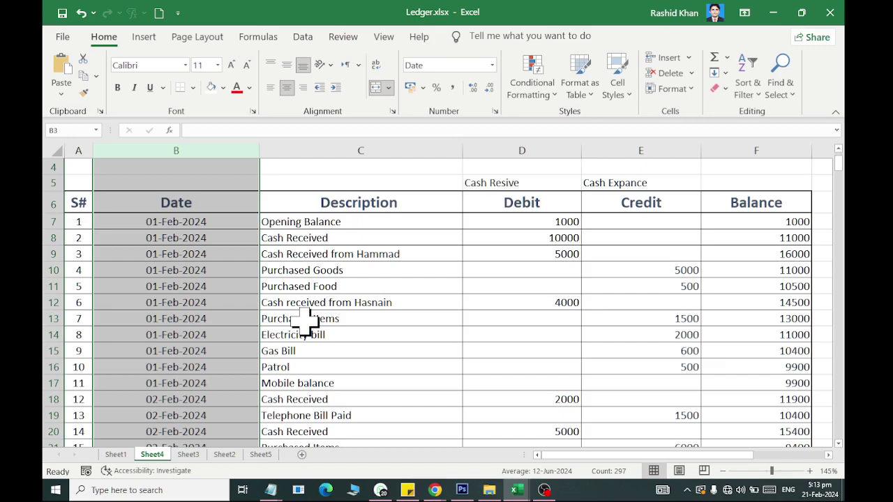
scroll(278, 316, down, 4)
scroll(283, 313, down, 3)
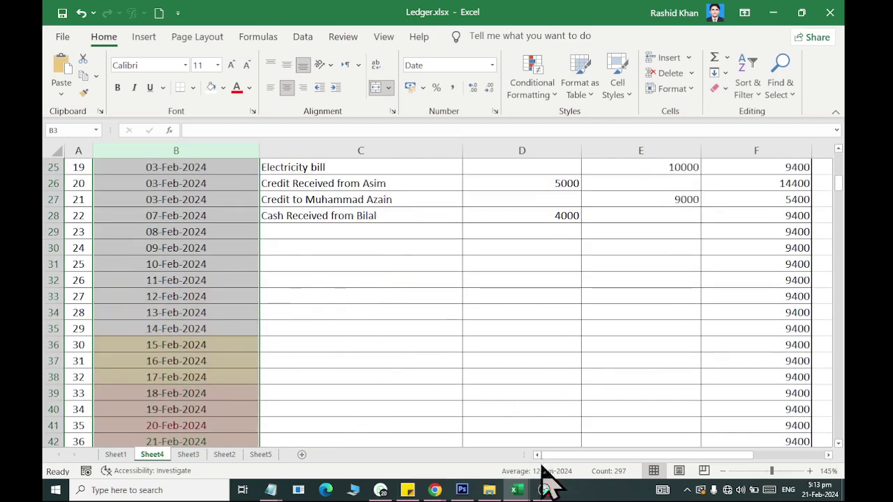
mouse_move(522, 492)
click(475, 454)
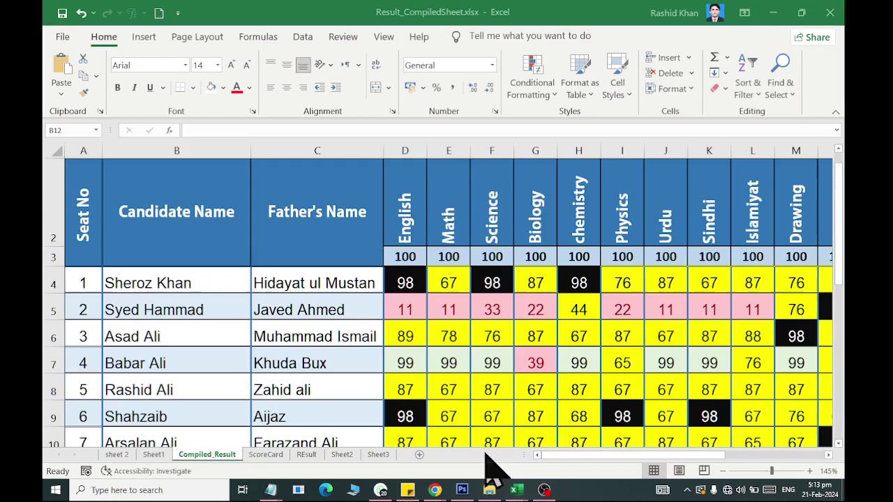
- From an empty cell, look at the Clear Rules options and close them without clearing
scroll(418, 423, down, 3)
scroll(416, 423, up, 1)
click(416, 416)
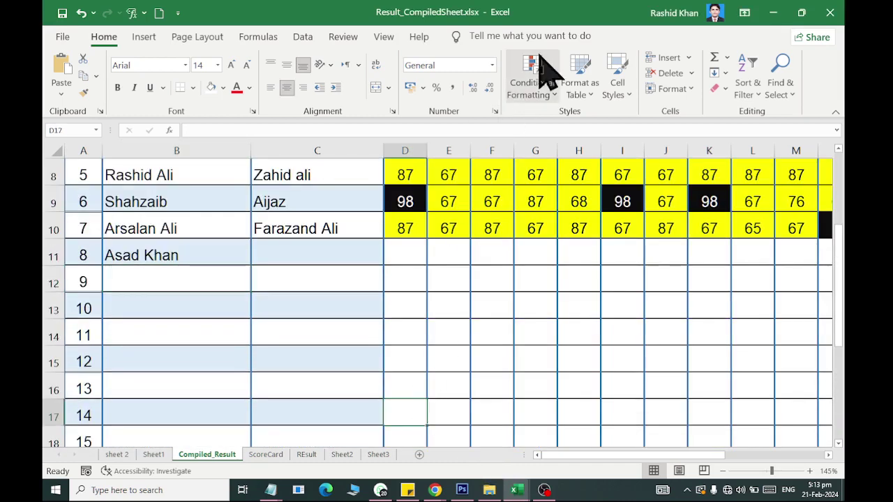
click(532, 83)
mouse_move(590, 307)
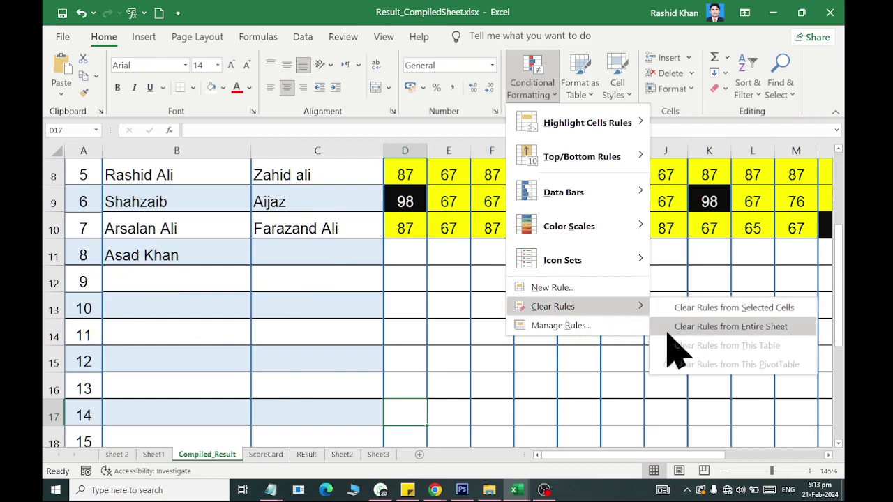
click(240, 302)
- Select the Math through Physics marks E4:I13 and bring up Clear Rules again
scroll(177, 293, up, 3)
mouse_move(177, 323)
mouse_down()
mouse_move(199, 436)
mouse_move(177, 352)
mouse_up()
scroll(434, 328, up, 3)
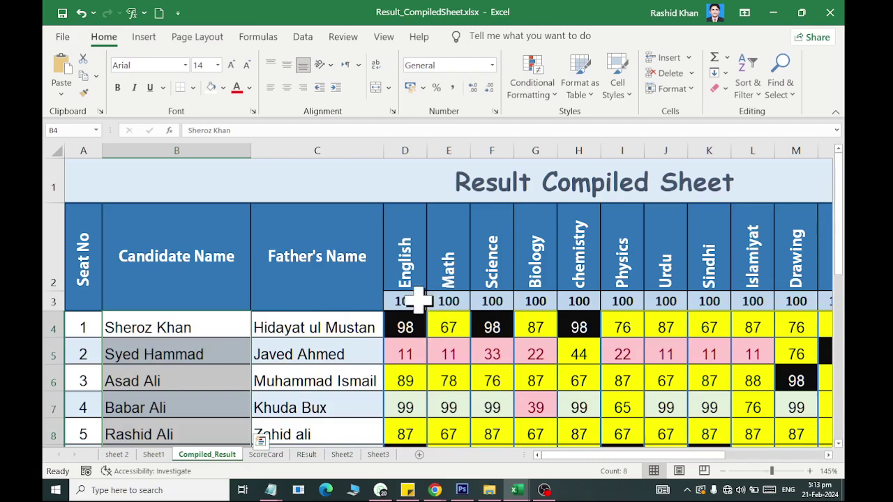
mouse_move(434, 325)
mouse_down()
mouse_move(611, 450)
mouse_move(611, 391)
mouse_up()
click(532, 87)
mouse_move(593, 307)
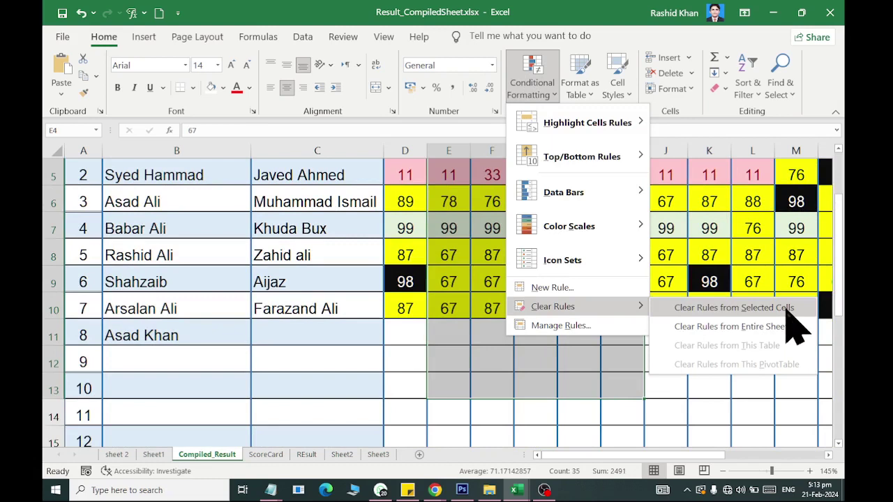
- Clear the rules from the selected marks, undo it, and browse the Top/Bottom Rules
click(733, 308)
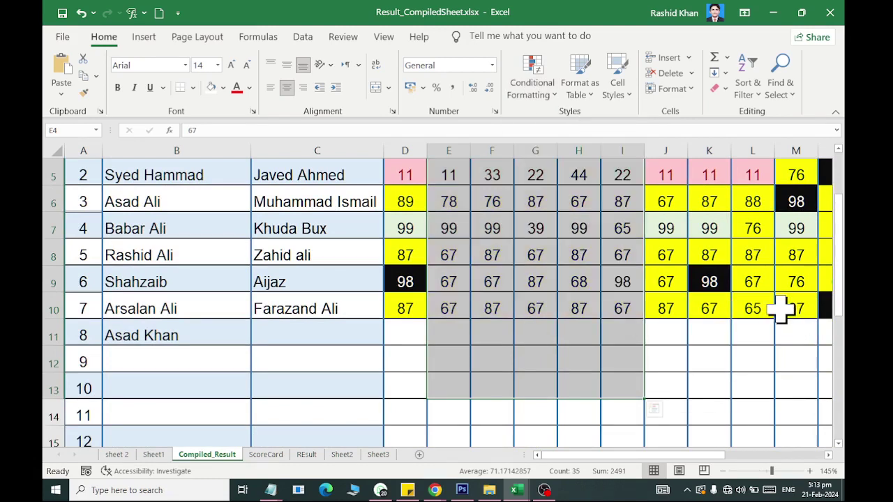
click(81, 13)
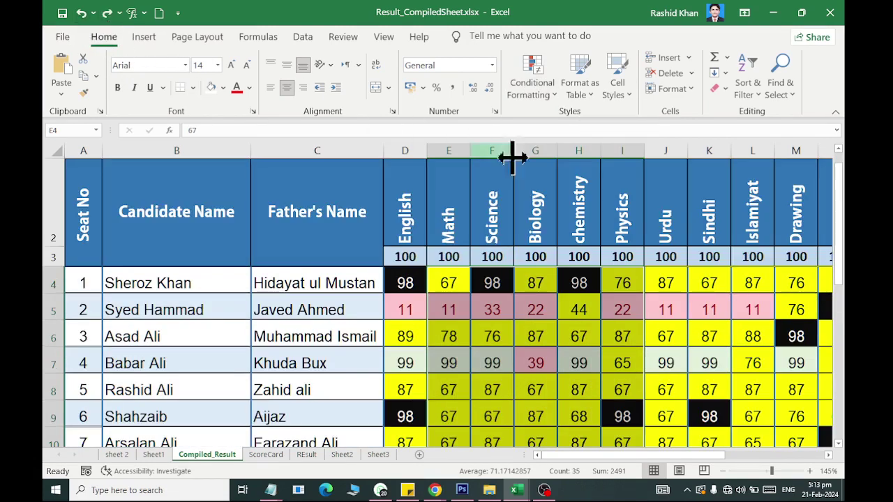
click(531, 82)
mouse_move(555, 129)
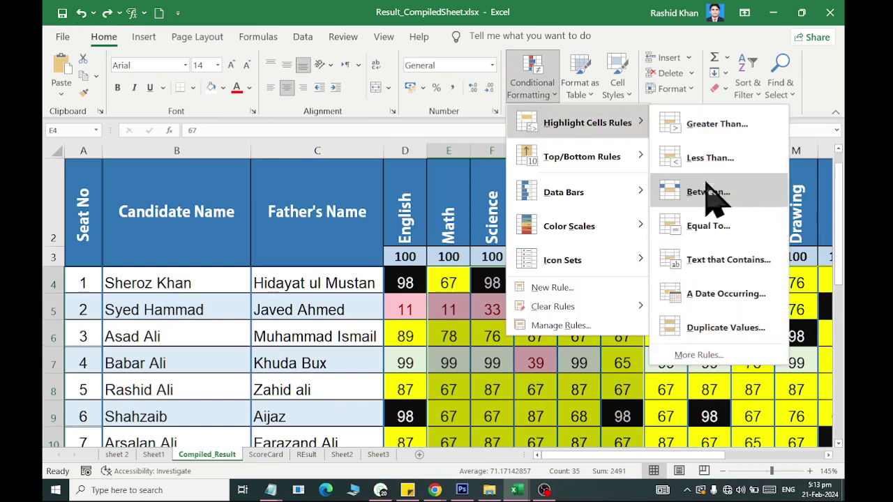
mouse_move(602, 148)
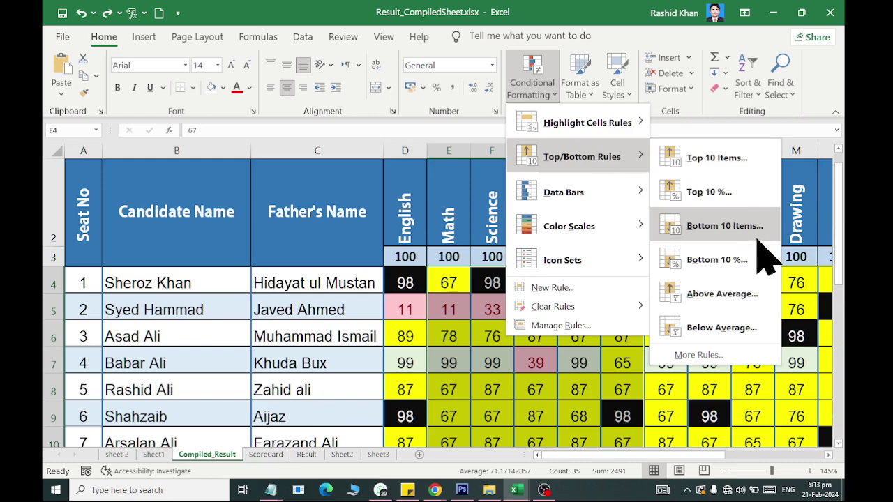
- Dismiss the menu, deselect the marks and open SalesProgress.xlsx from File Explorer
click(382, 413)
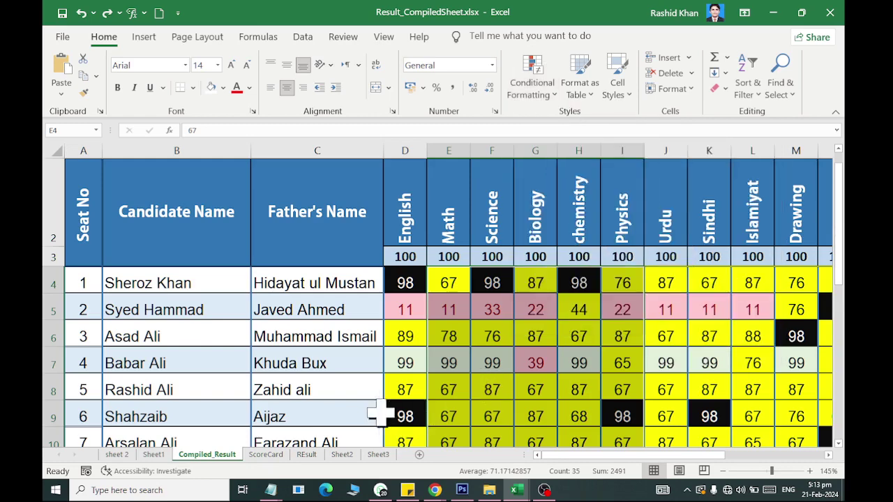
click(487, 390)
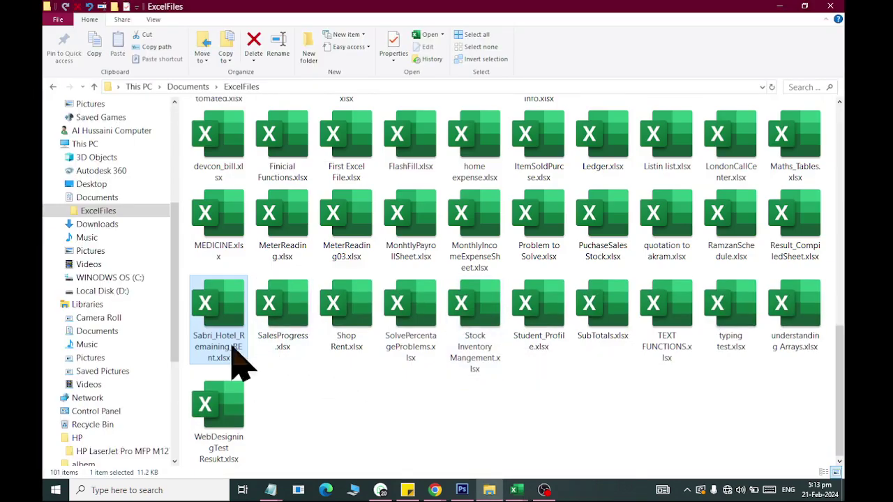
double_click(284, 348)
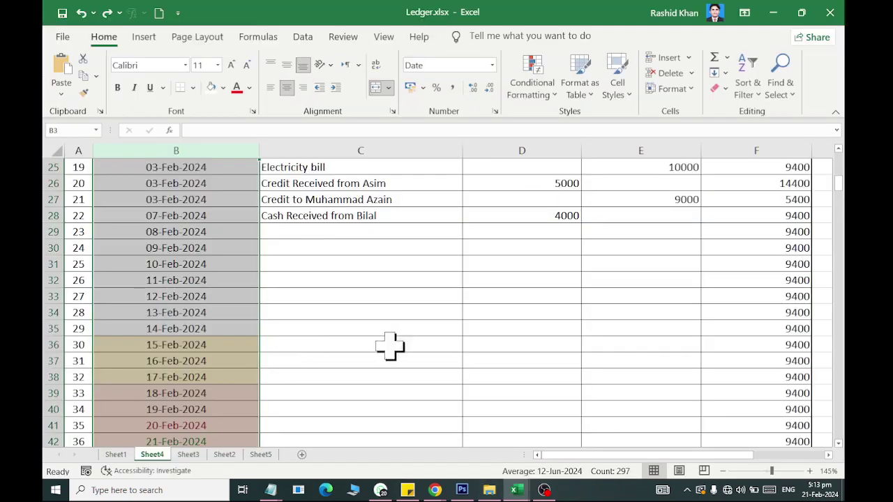
scroll(390, 345, up, 8)
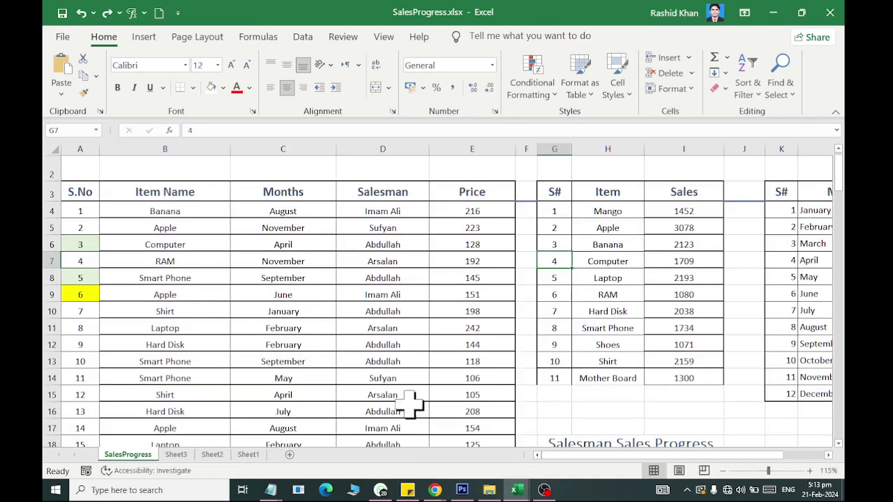
- Select the Price column E and scroll through the sales data
scroll(409, 329, down, 3)
scroll(425, 323, down, 7)
scroll(425, 325, up, 9)
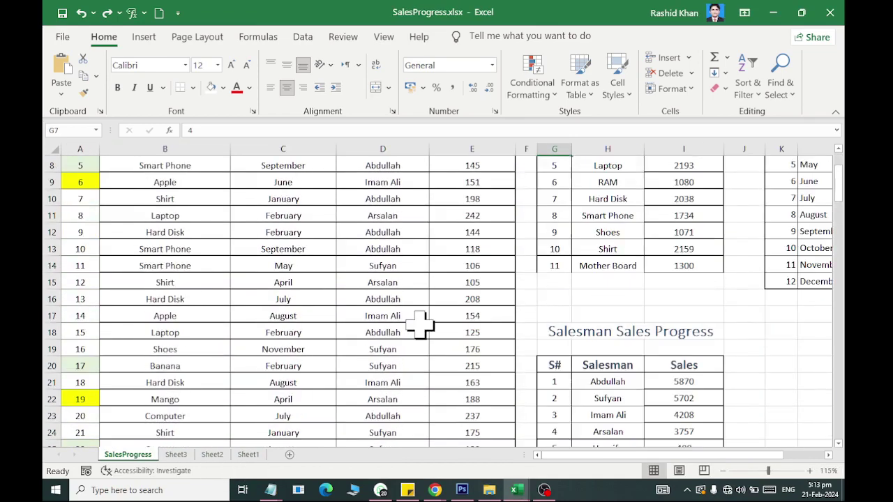
scroll(434, 295, up, 2)
click(473, 145)
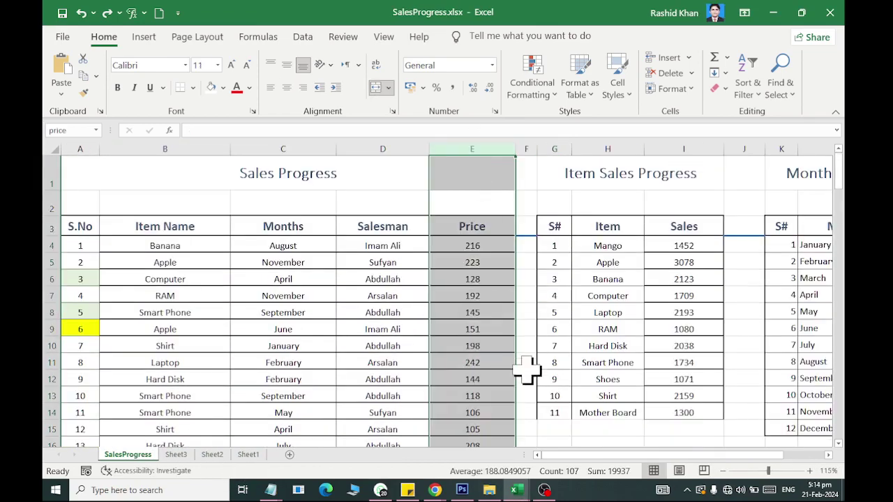
scroll(528, 387, down, 6)
scroll(532, 385, down, 10)
scroll(533, 391, down, 10)
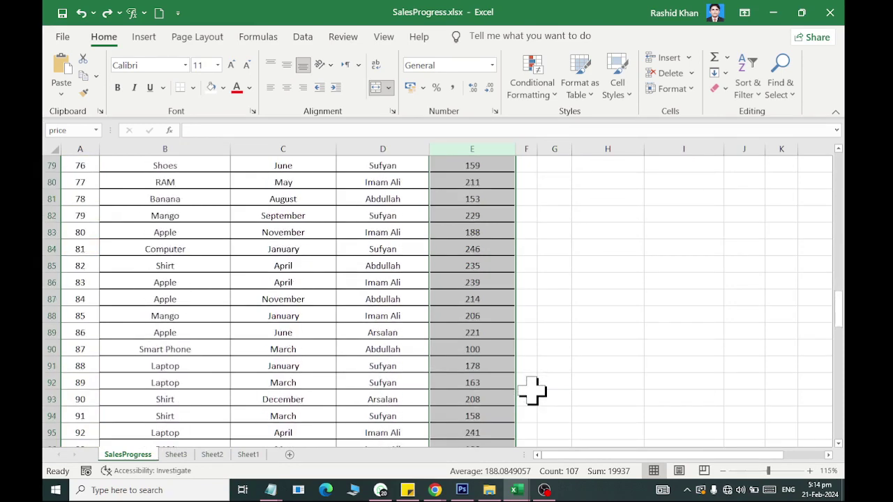
scroll(530, 397, up, 4)
scroll(529, 390, up, 10)
scroll(528, 389, up, 12)
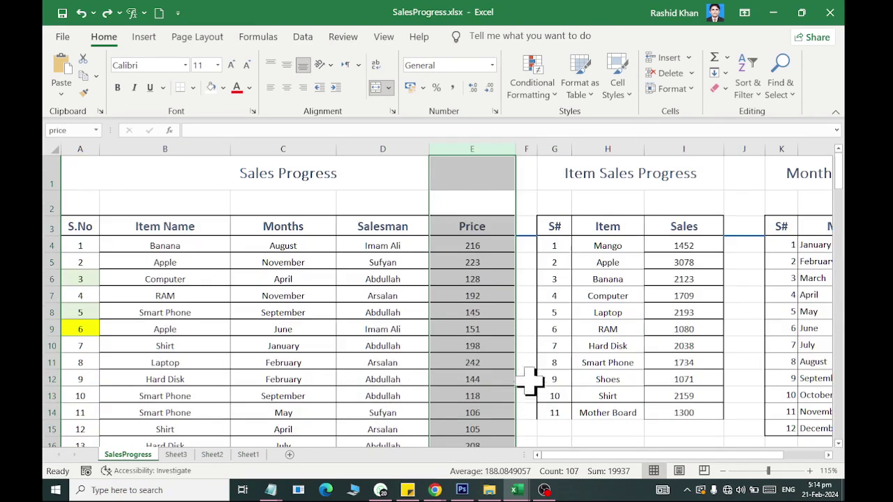
- Select the Item Sales Progress sales figures I4:I14 and bring up the Top/Bottom Rules
drag(688, 241, 691, 412)
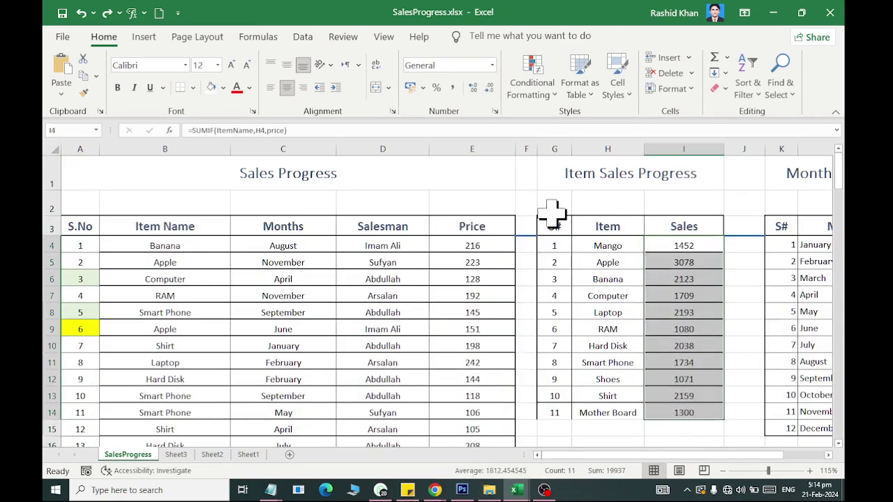
click(527, 94)
mouse_move(558, 157)
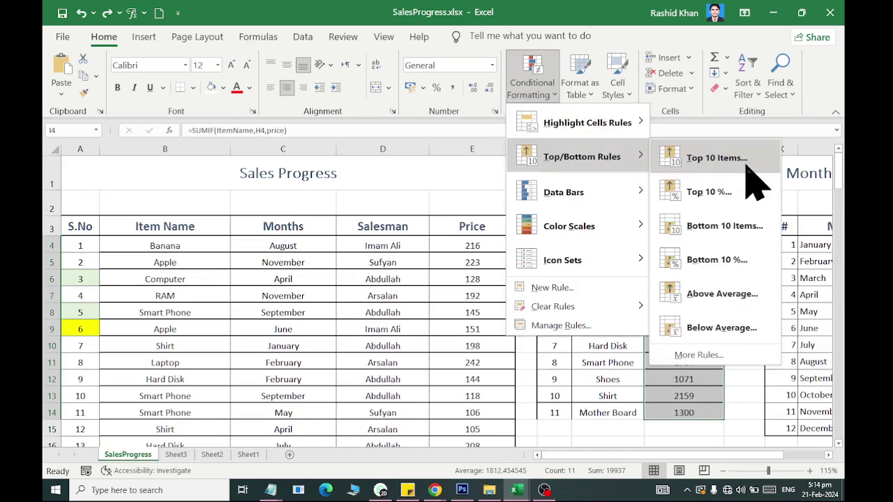
click(719, 158)
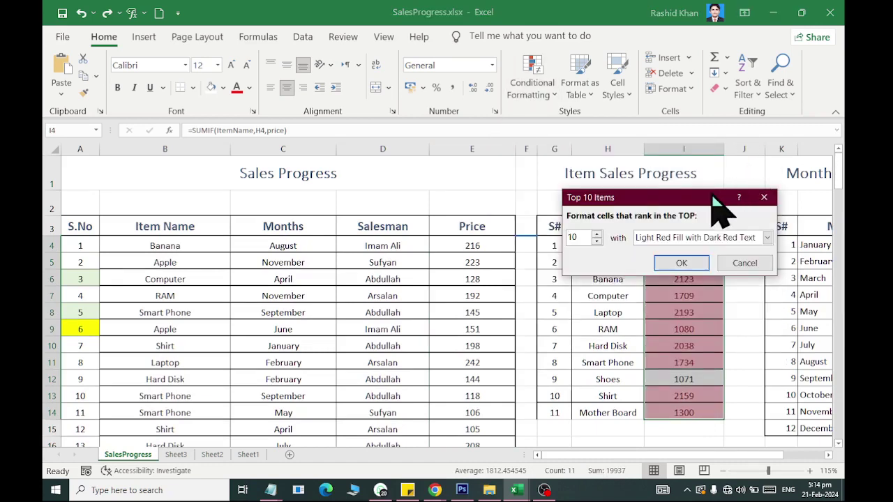
mouse_move(712, 194)
mouse_down()
mouse_move(508, 197)
mouse_move(303, 158)
mouse_up()
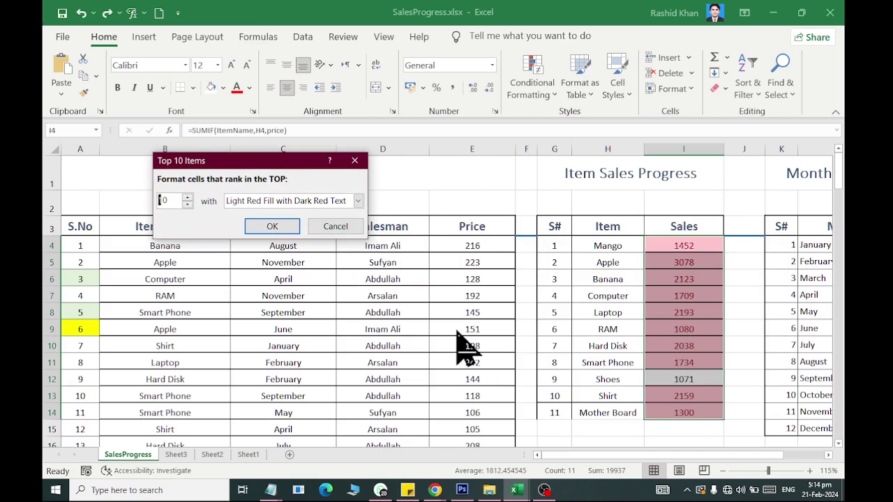
click(187, 204)
click(187, 203)
click(187, 204)
click(187, 204)
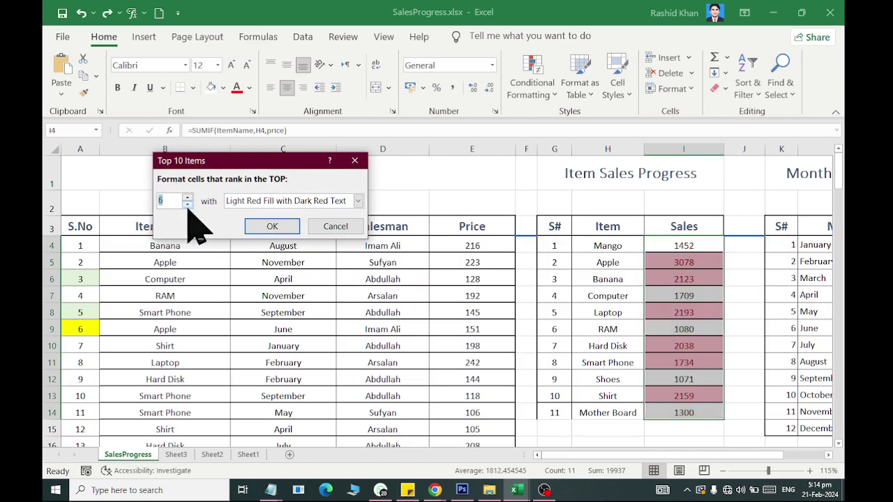
click(187, 204)
click(187, 204)
click(187, 204)
click(287, 200)
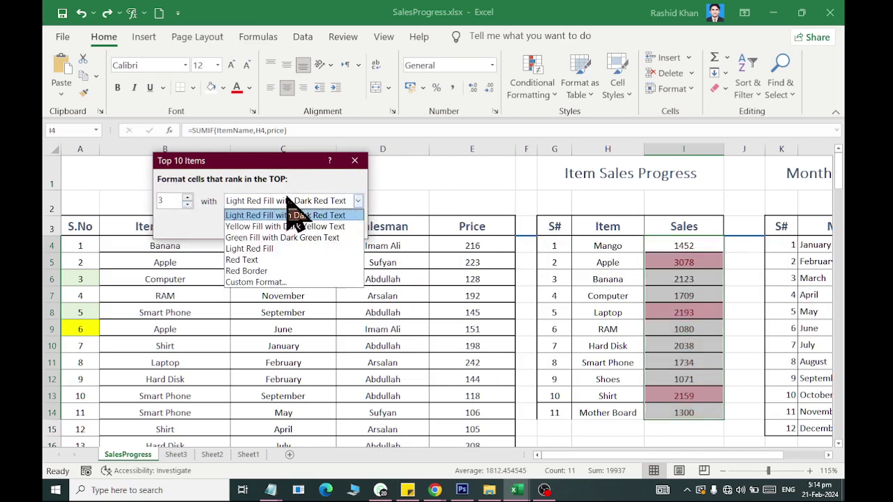
click(314, 237)
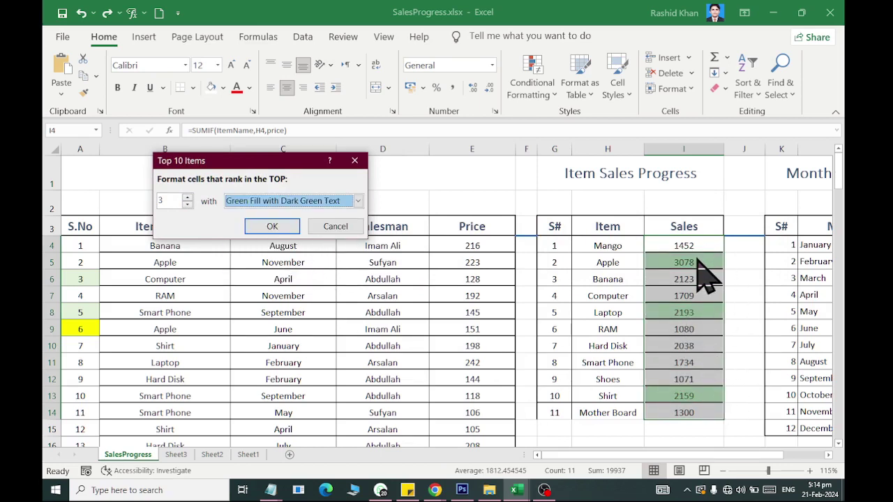
click(187, 204)
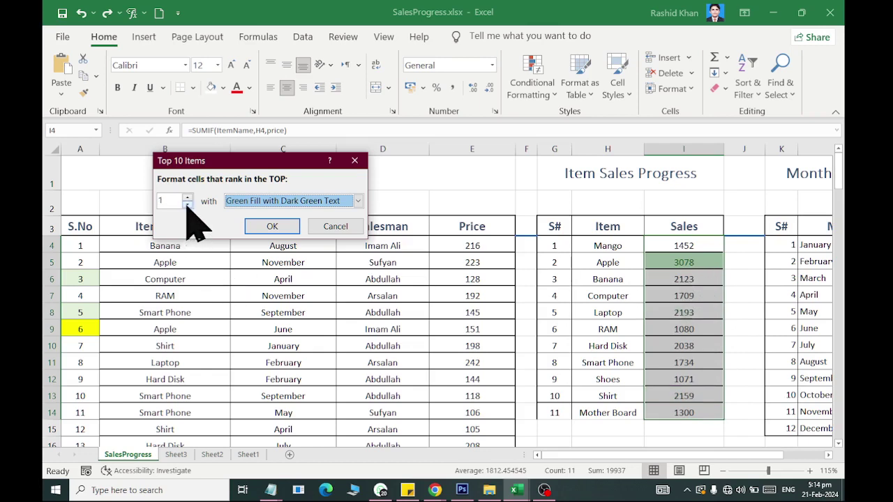
click(187, 198)
click(187, 198)
click(187, 198)
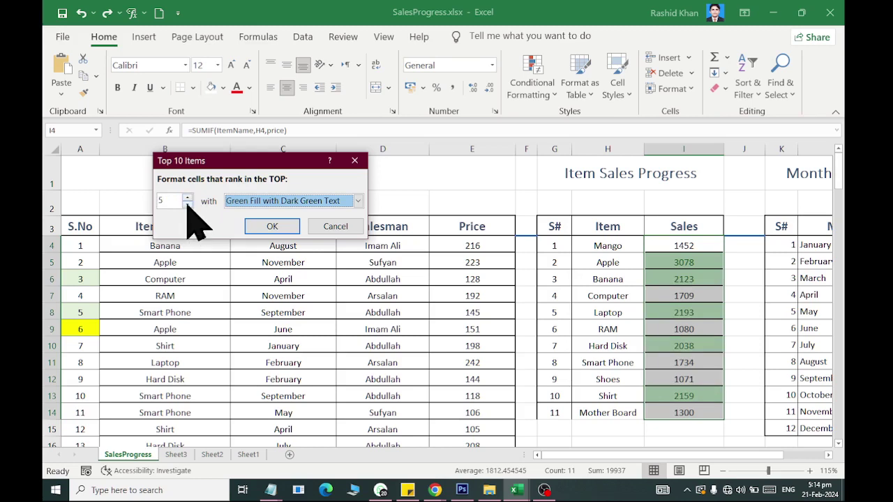
click(187, 204)
click(187, 204)
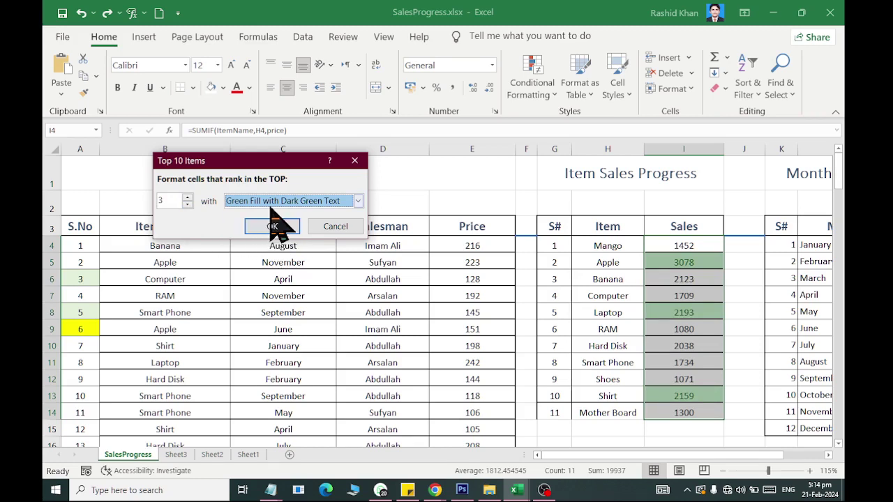
click(334, 226)
click(530, 82)
- Add a Bottom 1 rule giving Shoes' lowest sales, 1071, light red fill with dark red text
mouse_move(593, 157)
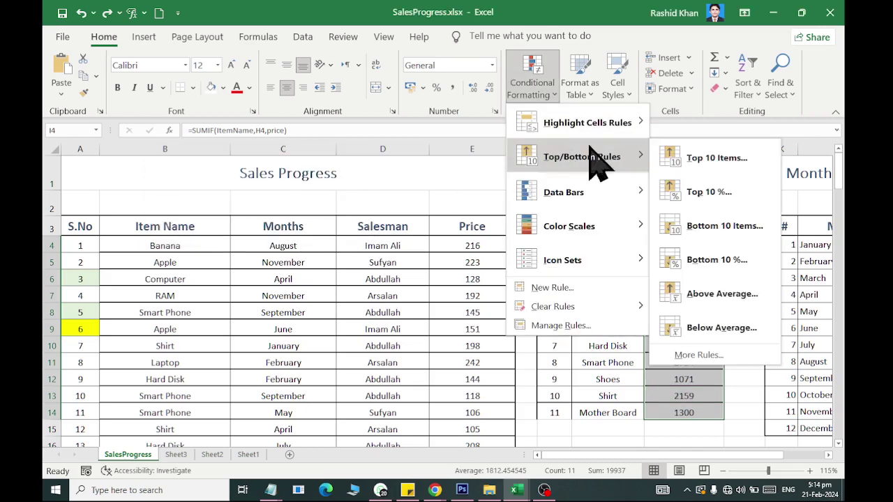
click(740, 226)
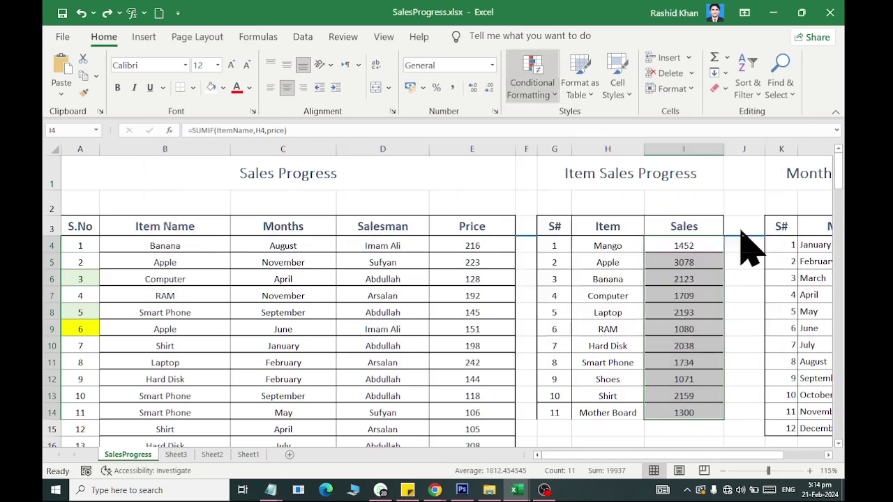
click(187, 204)
click(187, 204)
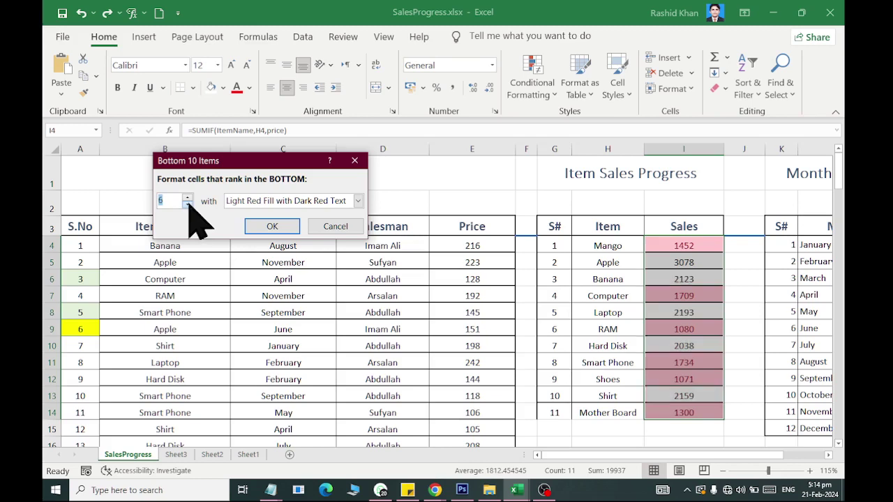
click(187, 204)
click(187, 198)
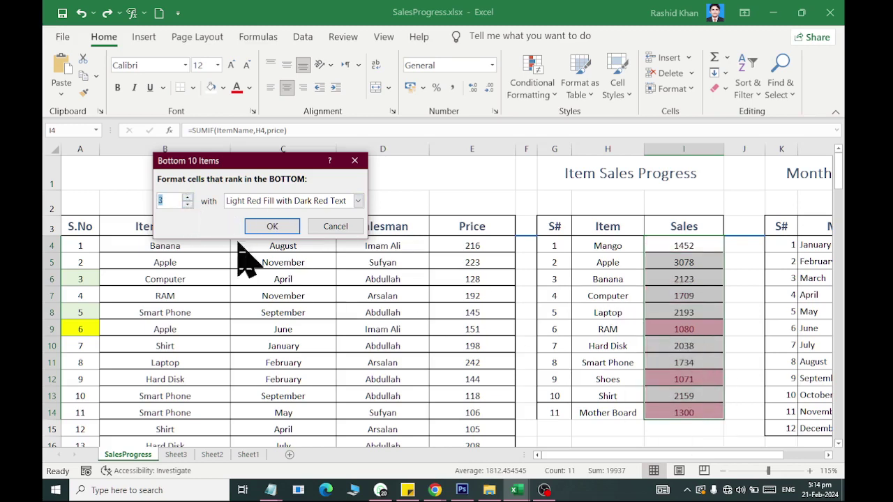
click(187, 204)
click(187, 204)
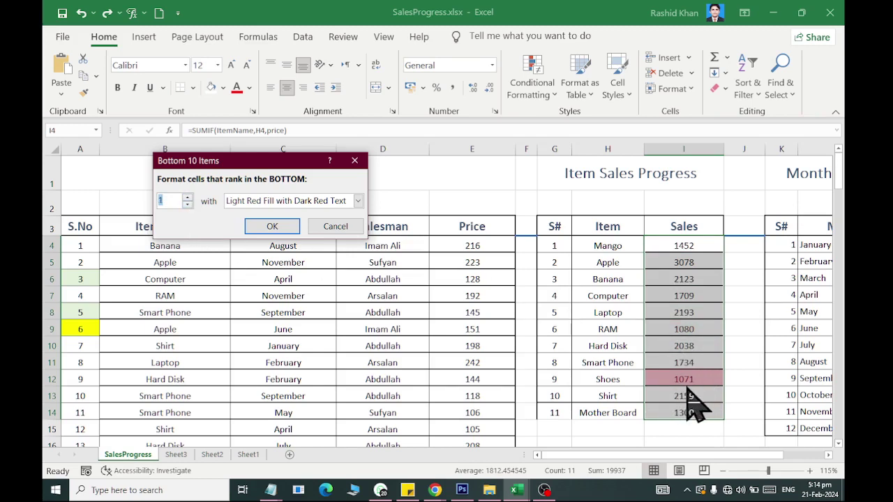
click(275, 233)
click(543, 96)
- Apply a Top 1 items rule to the sales figures
mouse_move(524, 123)
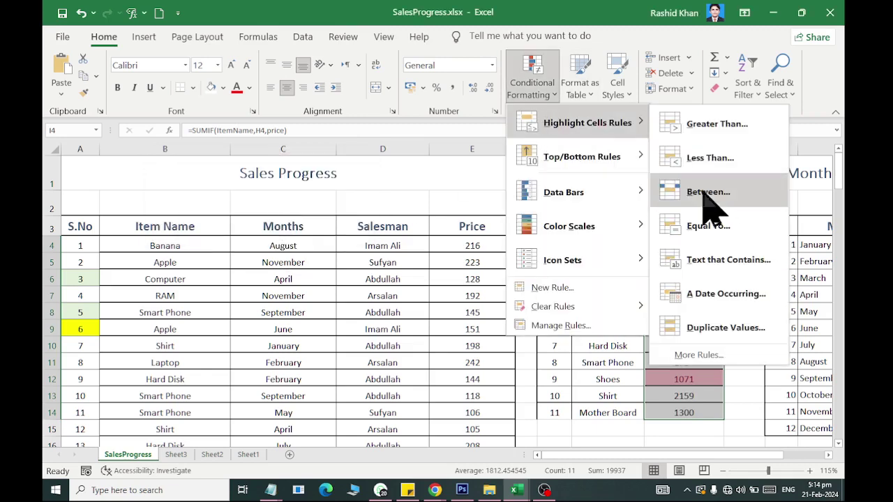
mouse_move(611, 159)
click(688, 159)
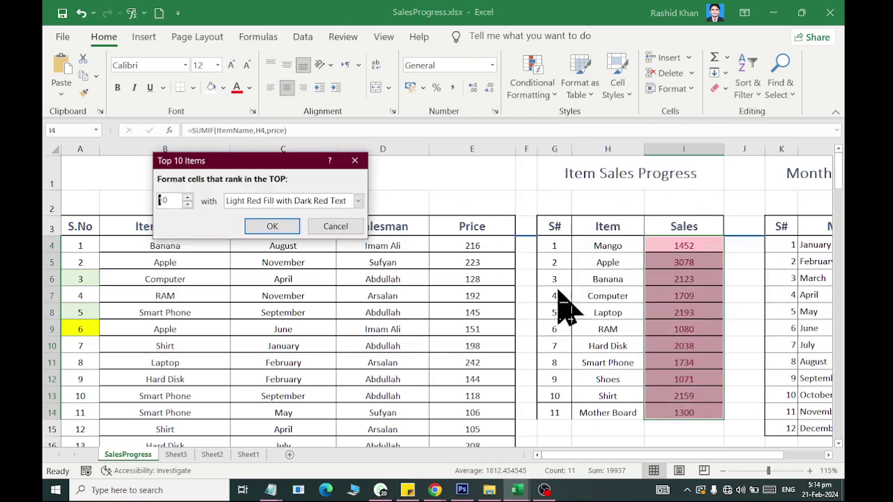
text(1)
click(288, 225)
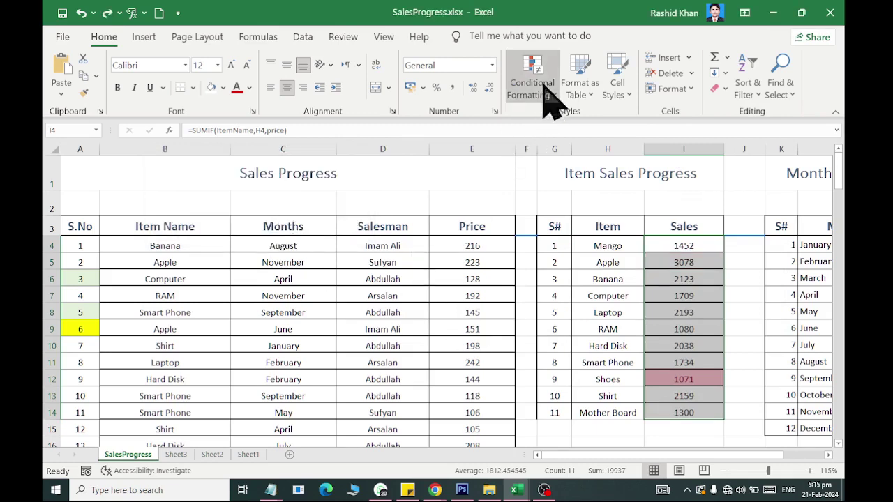
- Add a Top 1 rule giving Apple's 3078 green fill with dark green text
click(541, 89)
mouse_move(632, 159)
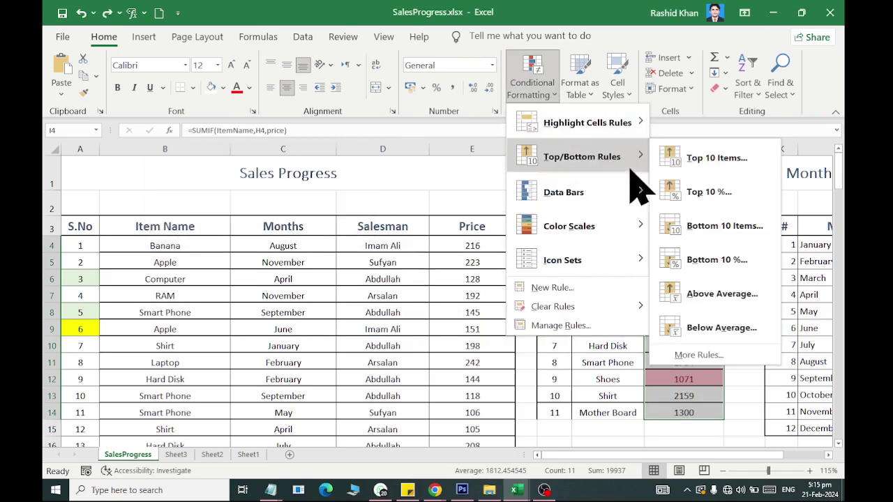
click(687, 158)
double_click(171, 200)
text(1)
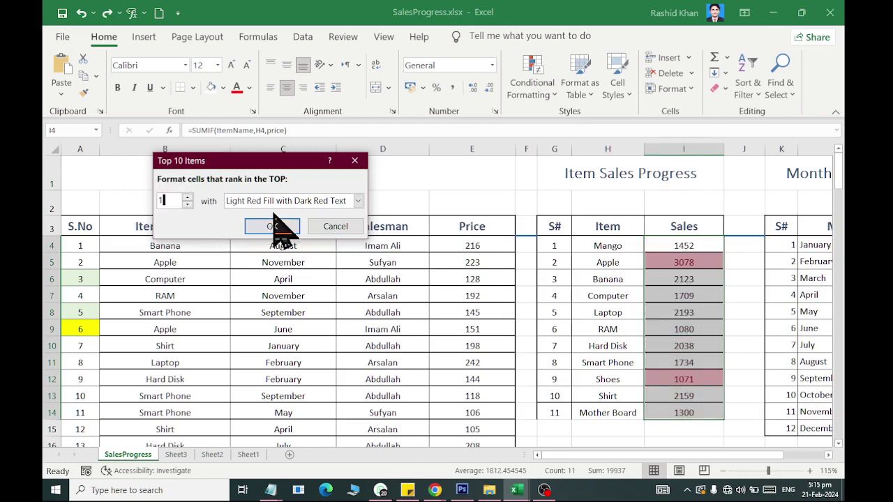
click(300, 201)
click(300, 240)
click(272, 226)
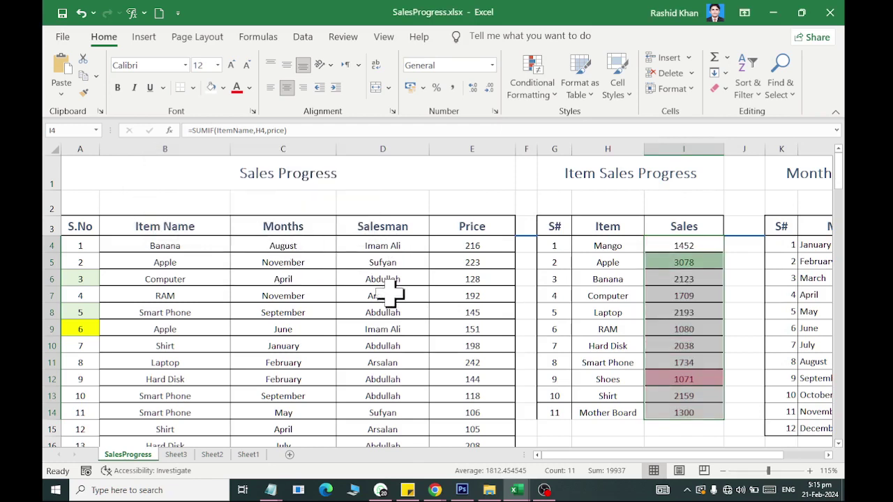
- Check the Shoes figure 1071, reselect sales I4:I14, and review the formatting options without changes
click(688, 261)
click(674, 380)
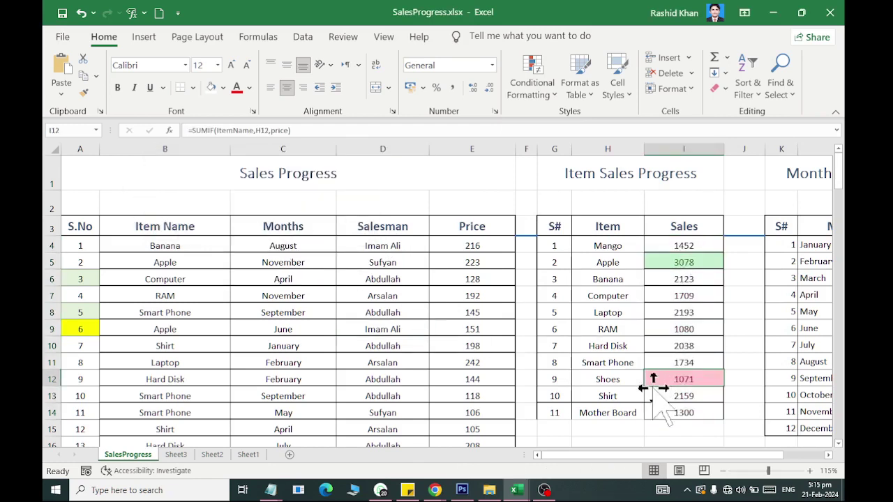
drag(680, 246, 668, 411)
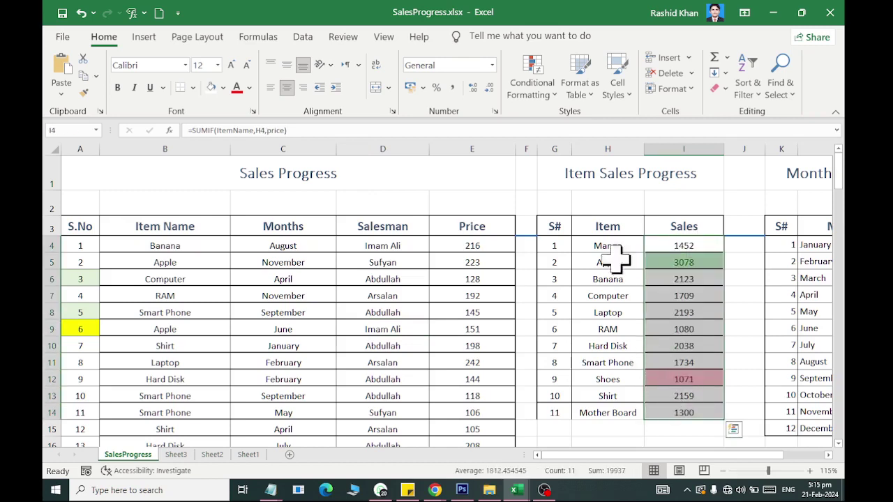
click(539, 93)
mouse_move(548, 134)
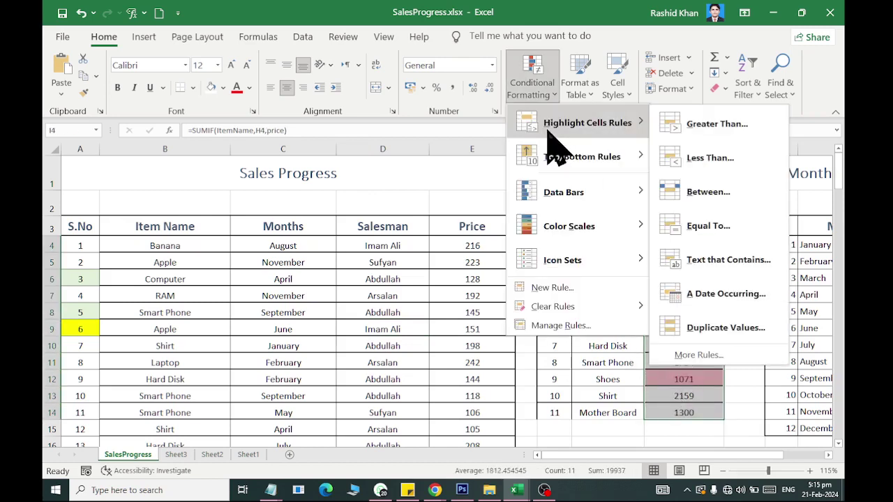
mouse_move(614, 158)
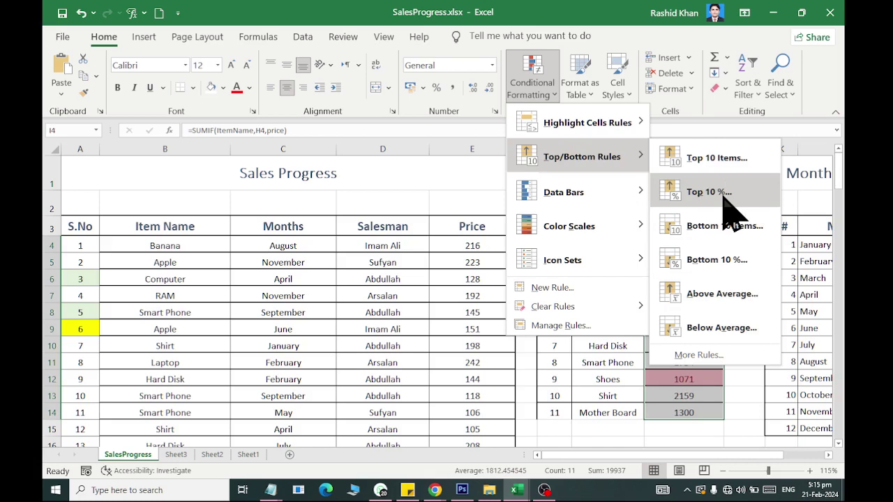
click(422, 311)
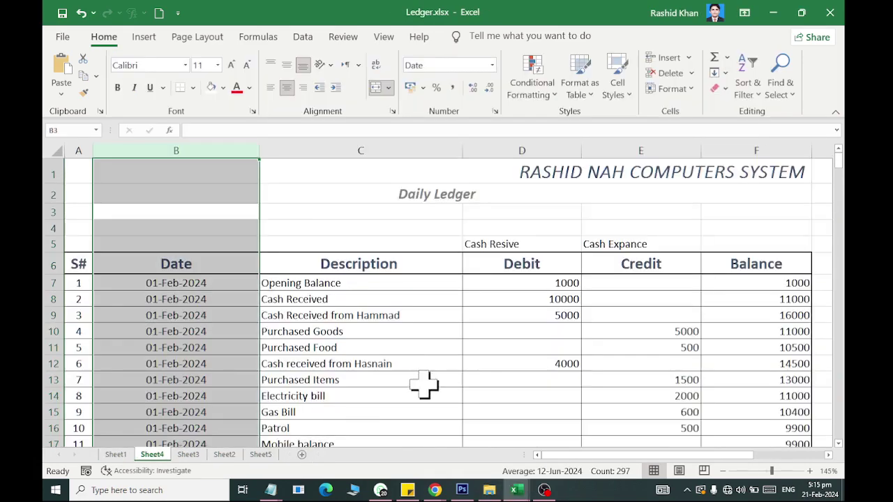
- Switch to the Result_CompiledSheet workbook
key(alt+Tab)
key(Tab)
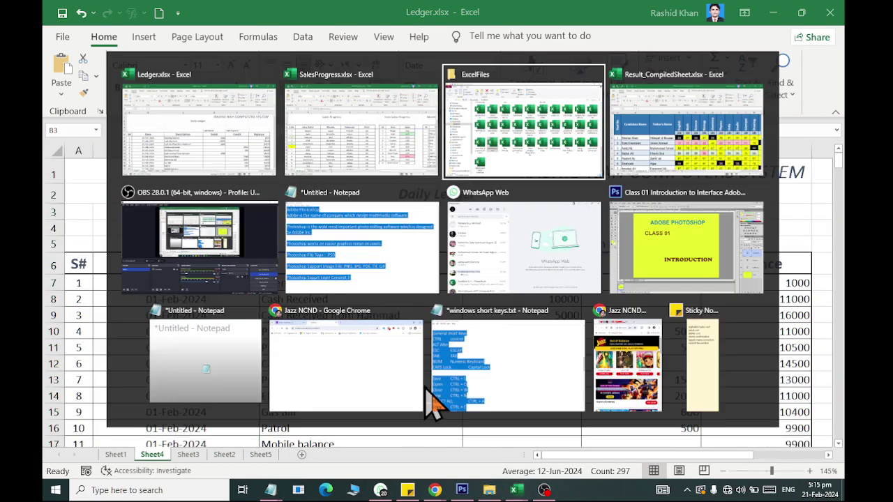
key(alt+shift+Tab)
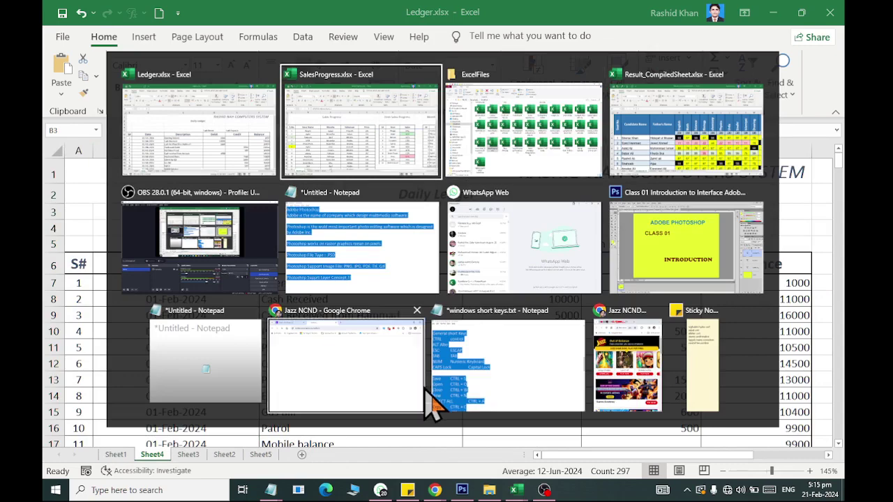
key(alt+shift+Tab)
key(alt+Tab)
key(alt+Tab)
key(Tab)
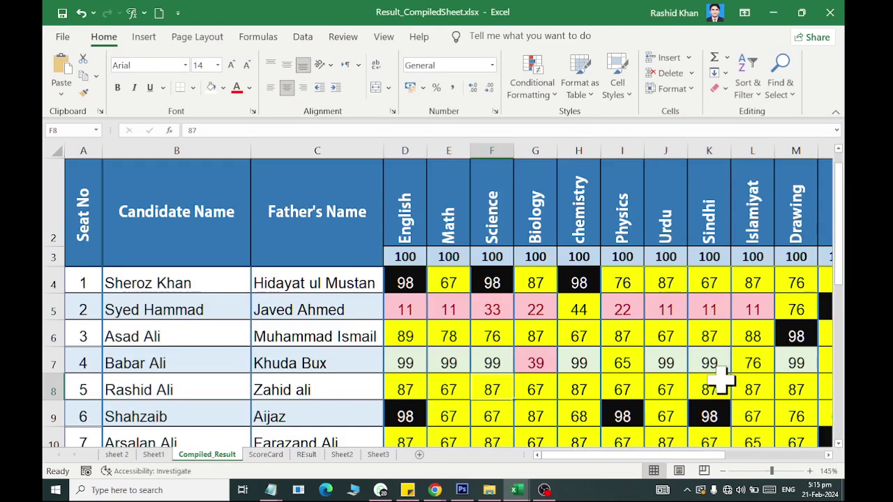
- Select the Percentage values P4 to P23
scroll(729, 419, down, 1)
scroll(768, 468, right, 2)
scroll(698, 391, right, 4)
scroll(510, 245, up, 2)
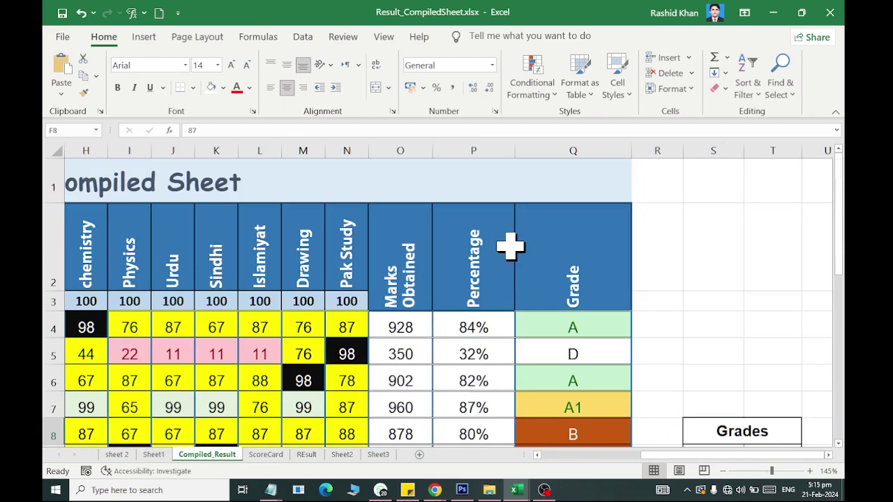
drag(488, 327, 482, 416)
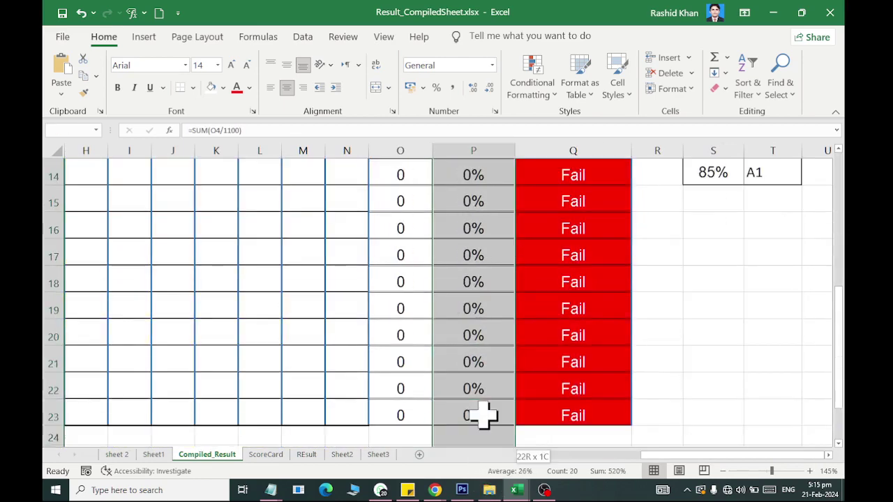
scroll(483, 401, up, 5)
- Add a Top 4% rule giving the highest percentage, 87%, green fill with dark green text
click(532, 82)
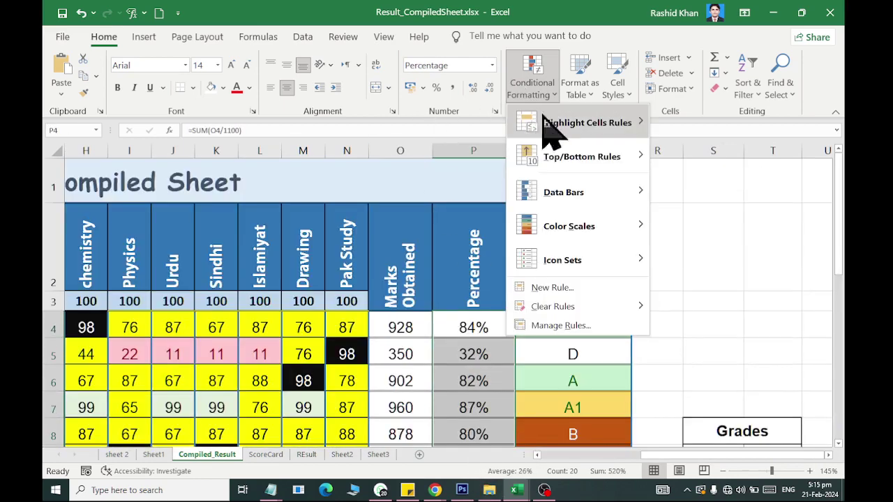
mouse_move(564, 156)
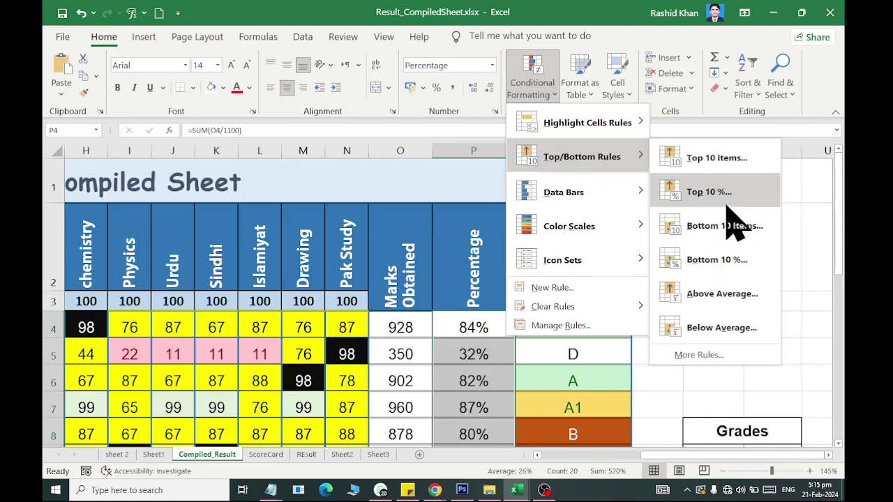
click(728, 199)
click(244, 201)
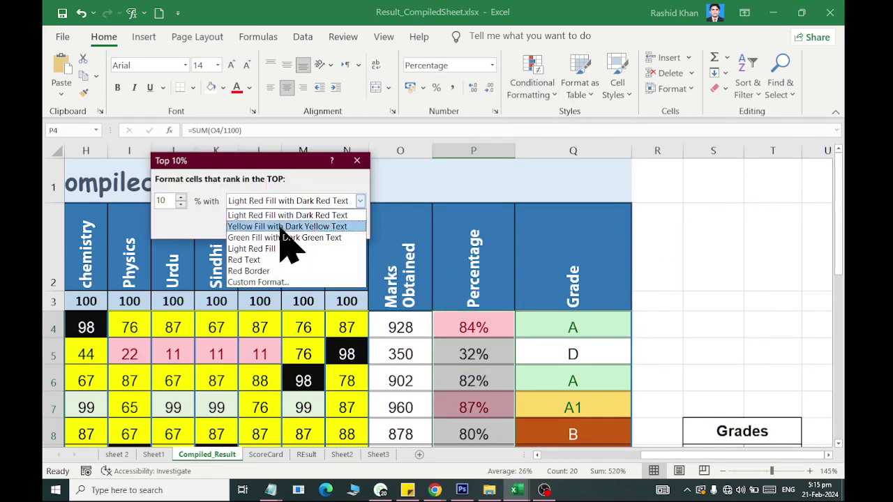
click(286, 237)
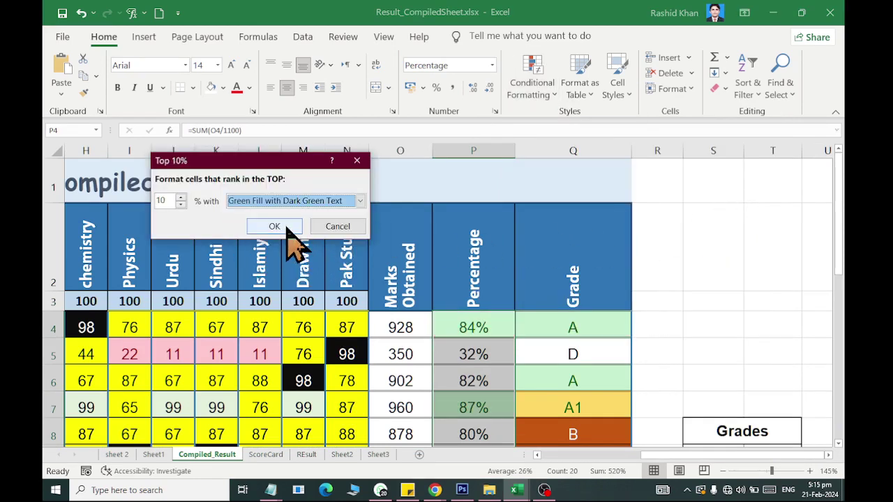
double_click(162, 201)
text(4)
click(274, 226)
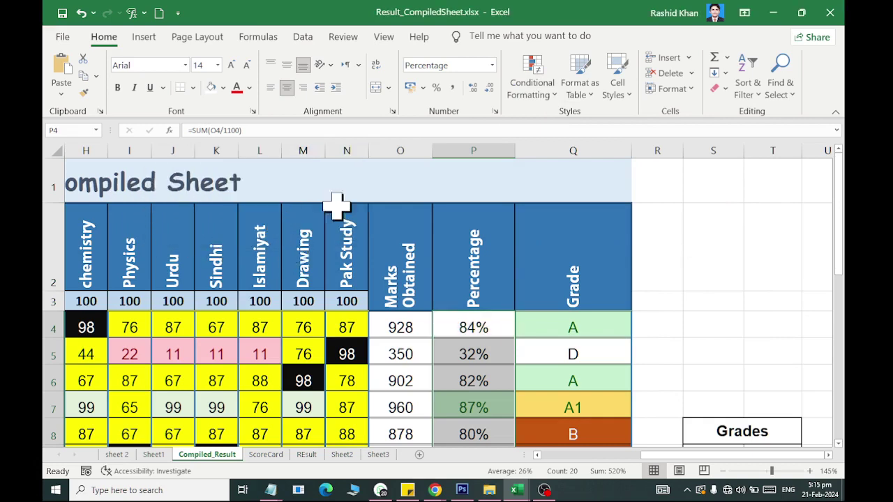
click(528, 98)
- Add a Bottom 4% rule with light red fill and dark red text to the percentages
mouse_move(551, 158)
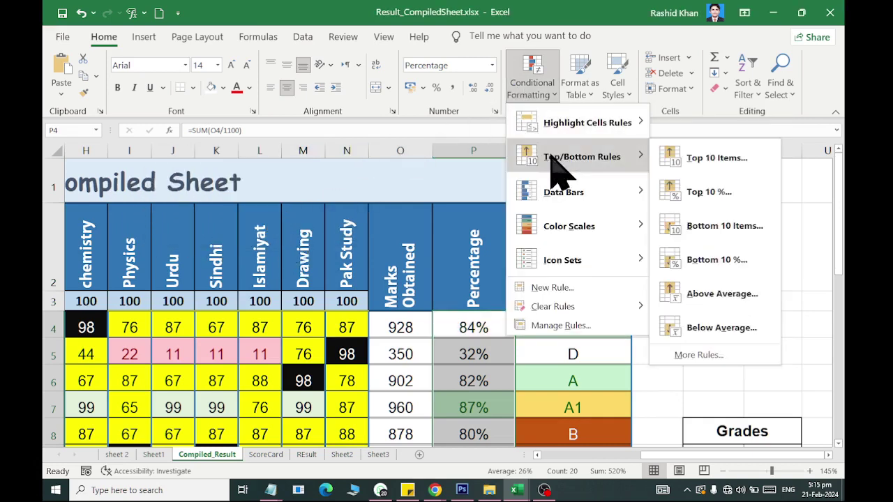
click(696, 262)
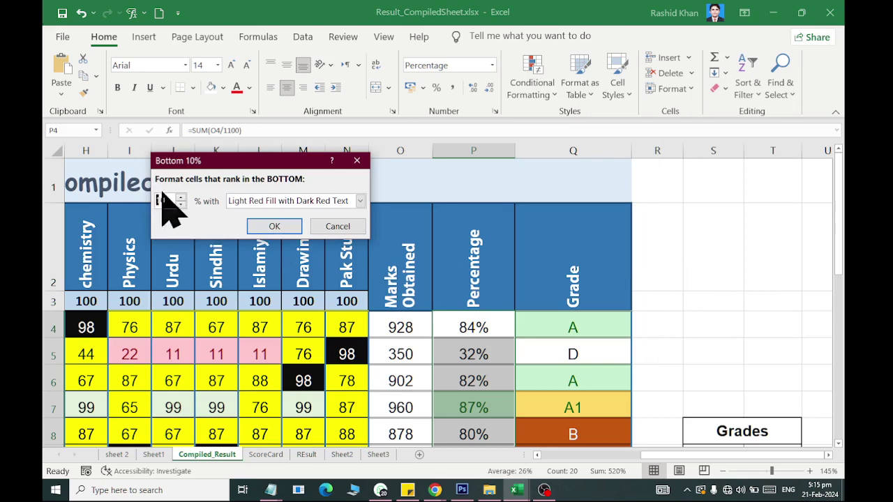
double_click(162, 201)
text(4)
click(293, 201)
click(293, 213)
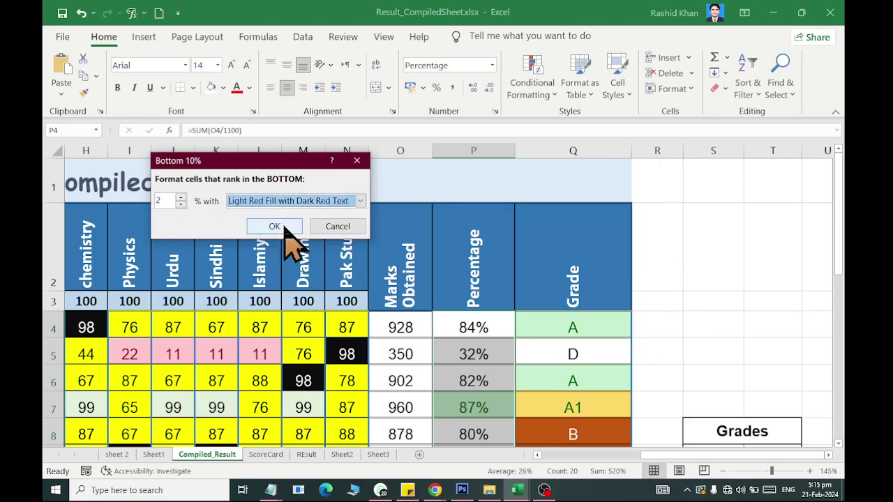
click(279, 226)
- Select the 0% cells from P11 down, then check the 32% result in P5
scroll(497, 283, down, 1)
scroll(496, 286, down, 1)
scroll(497, 286, up, 2)
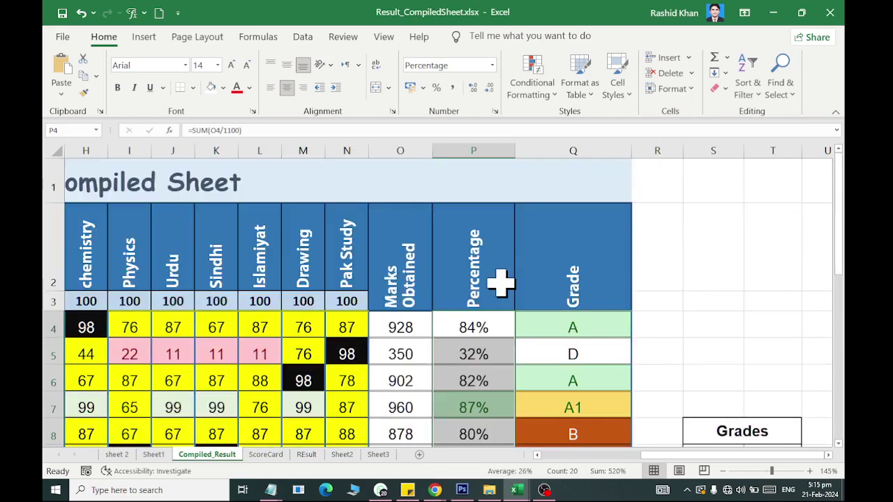
scroll(497, 289, down, 1)
scroll(485, 380, up, 1)
scroll(481, 389, down, 2)
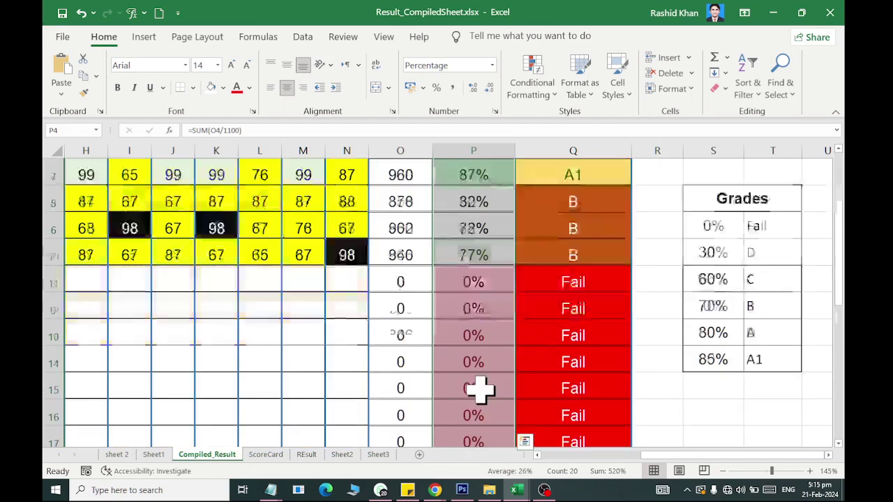
scroll(473, 363, up, 1)
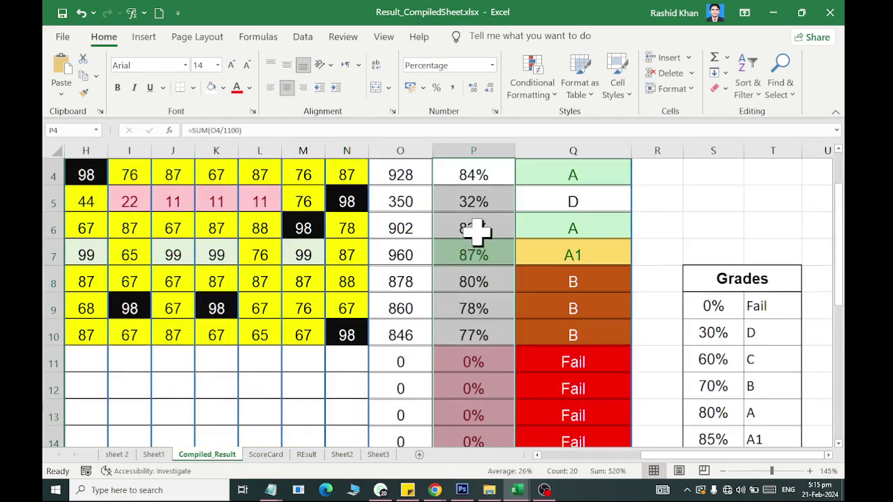
scroll(474, 259, down, 1)
drag(478, 281, 466, 491)
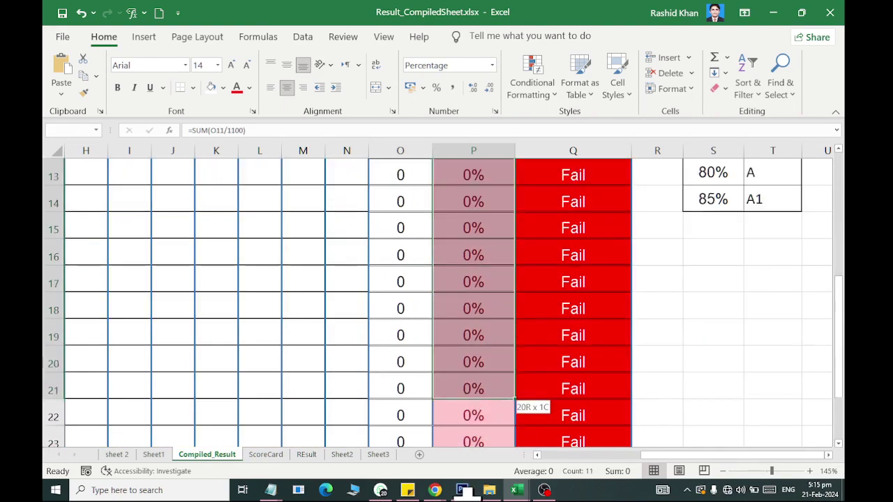
scroll(482, 447, up, 3)
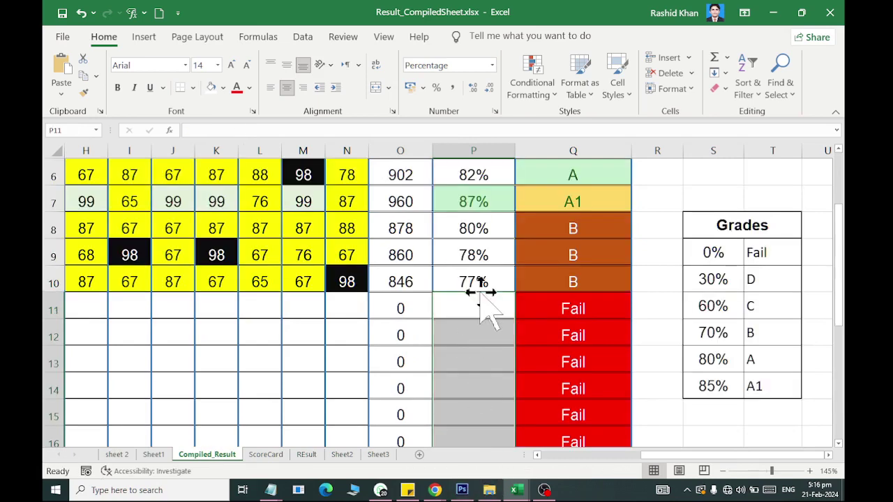
scroll(480, 300, up, 2)
click(507, 355)
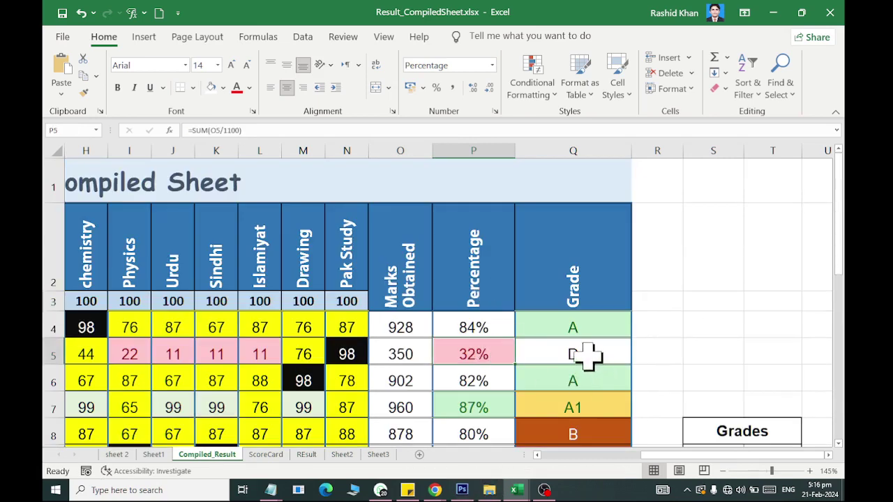
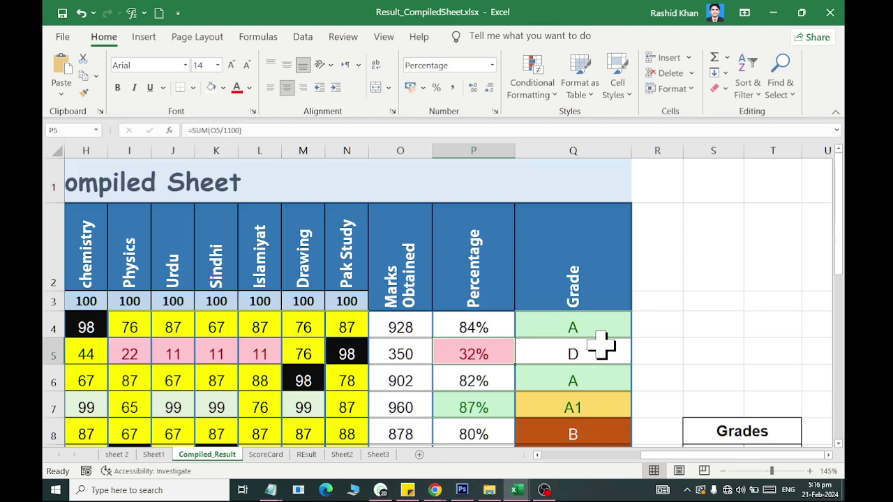
- Enter the sample numbers 5, 8 and 10 in cells X7:X9
click(532, 70)
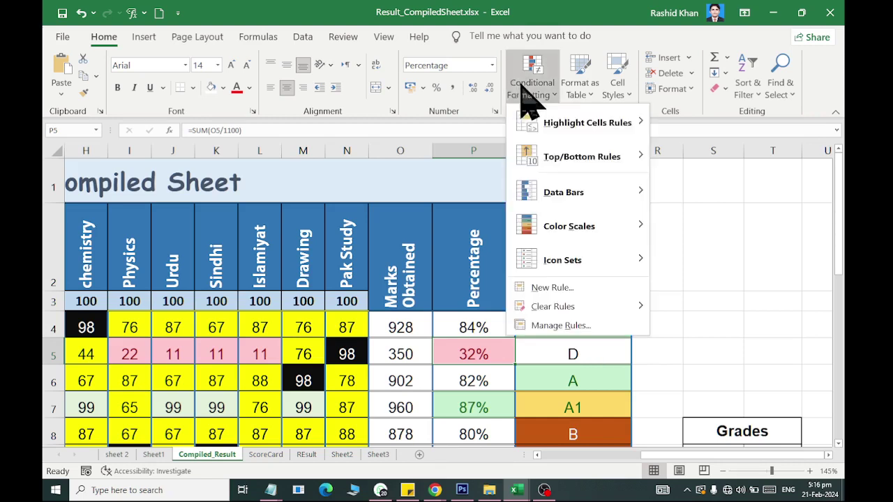
mouse_move(555, 160)
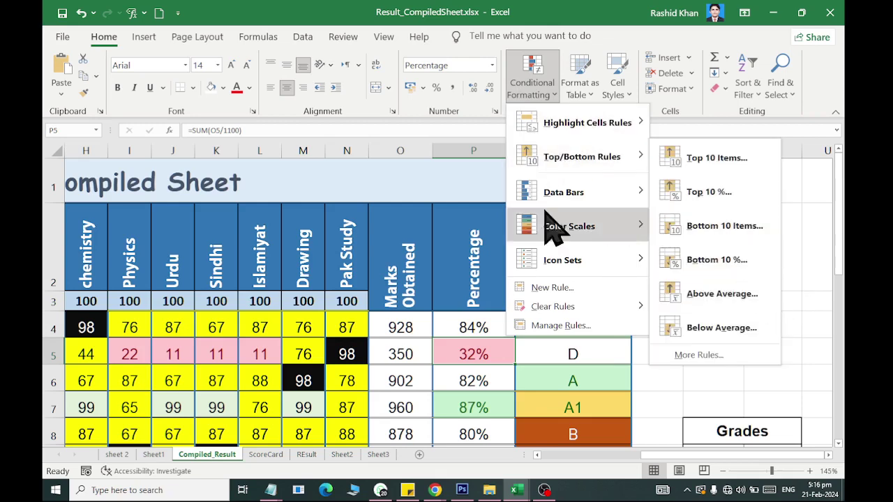
click(489, 346)
scroll(620, 321, down, 1)
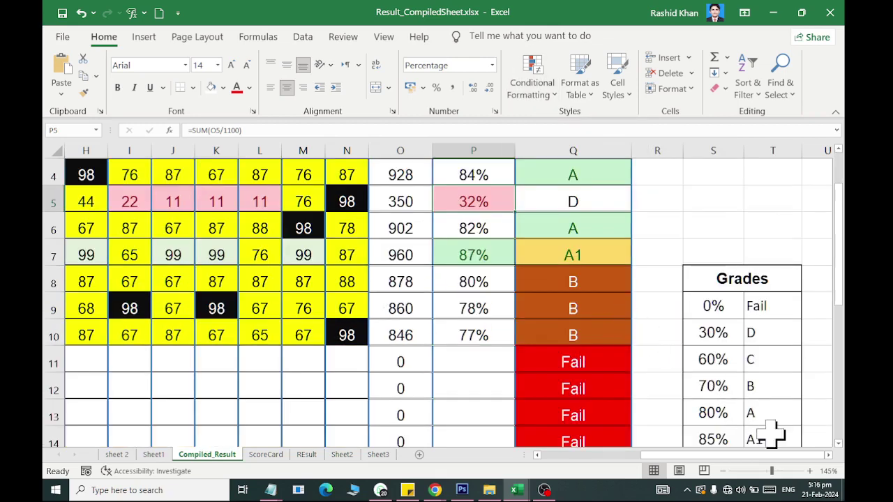
click(828, 455)
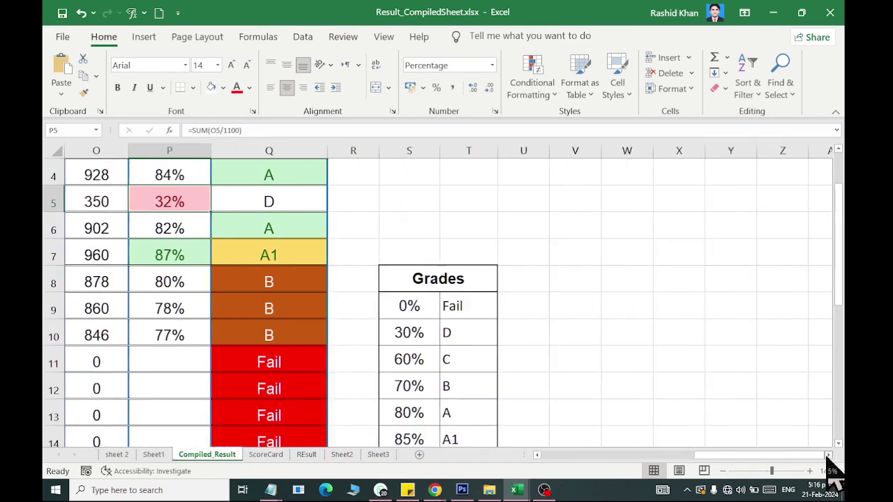
click(670, 259)
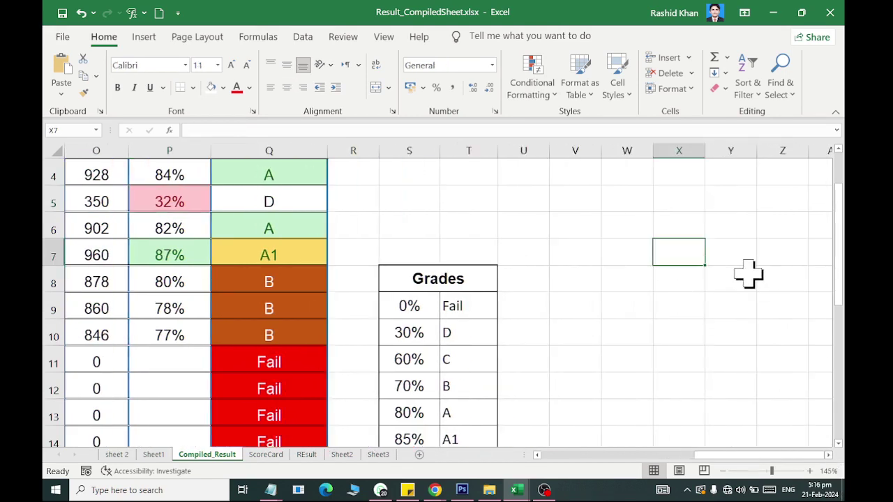
text(5)
key(Return)
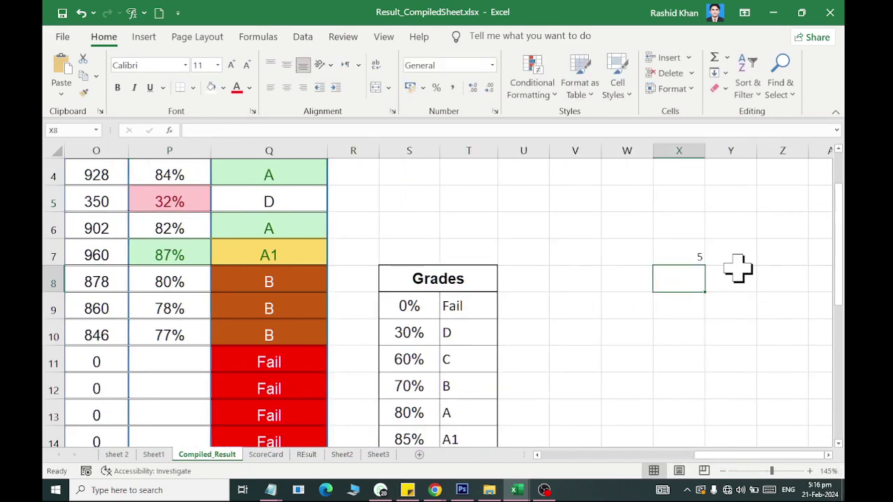
text(8)
key(Return)
text(10)
key(Return)
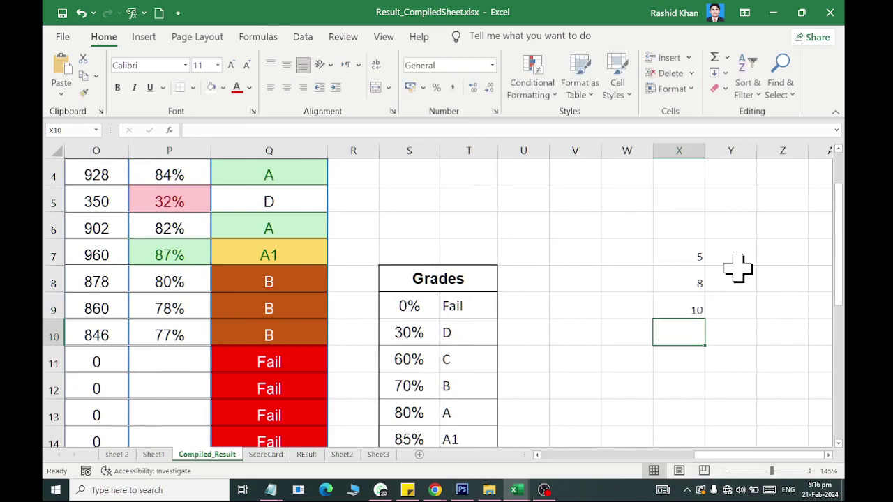
- Add an AutoSum total of 23 in X10 and =AVERAGE(X7:X9) in X11
click(714, 57)
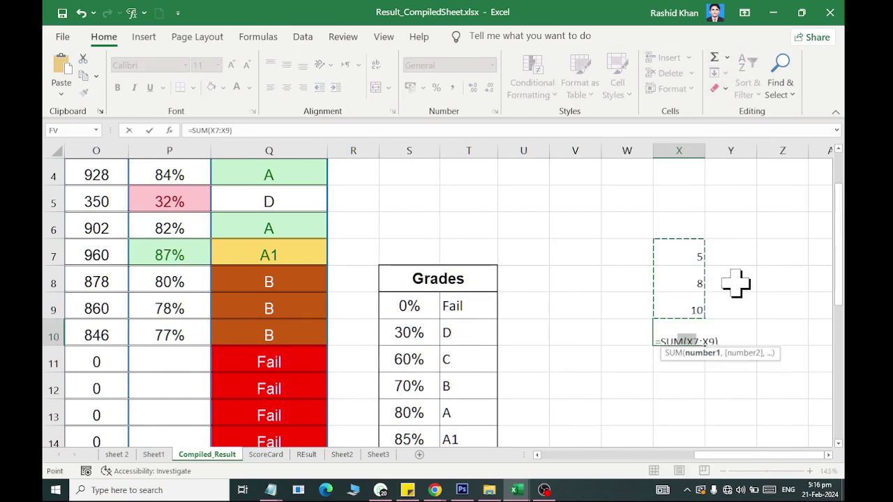
key(Return)
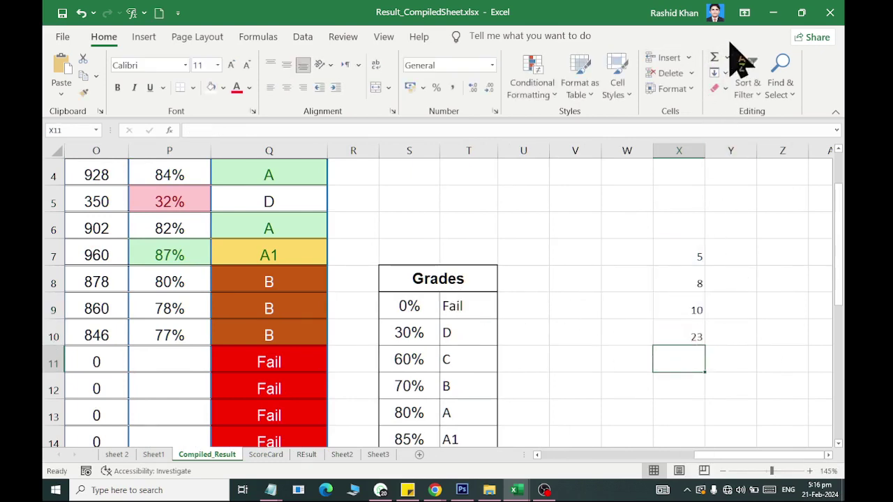
click(727, 57)
click(748, 95)
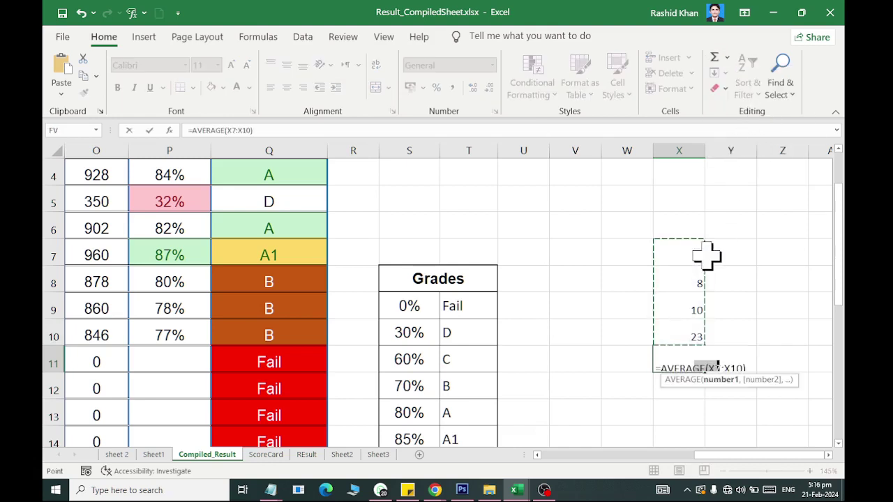
drag(691, 253, 688, 307)
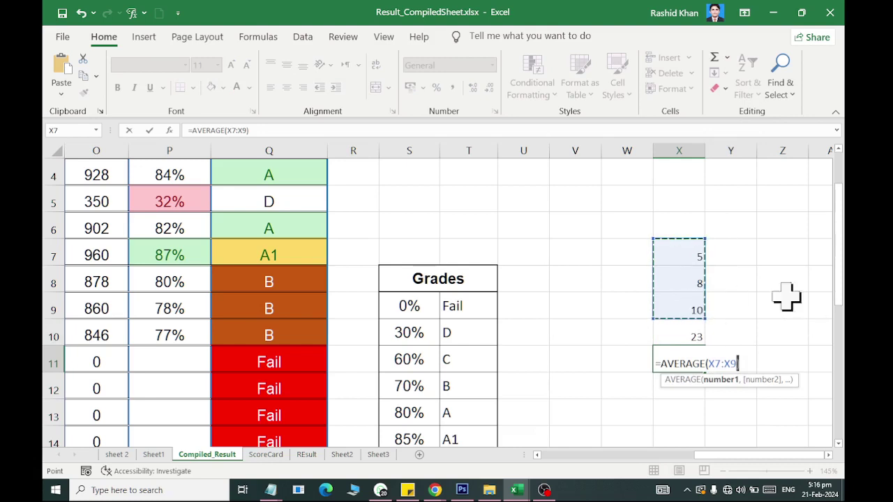
key(Return)
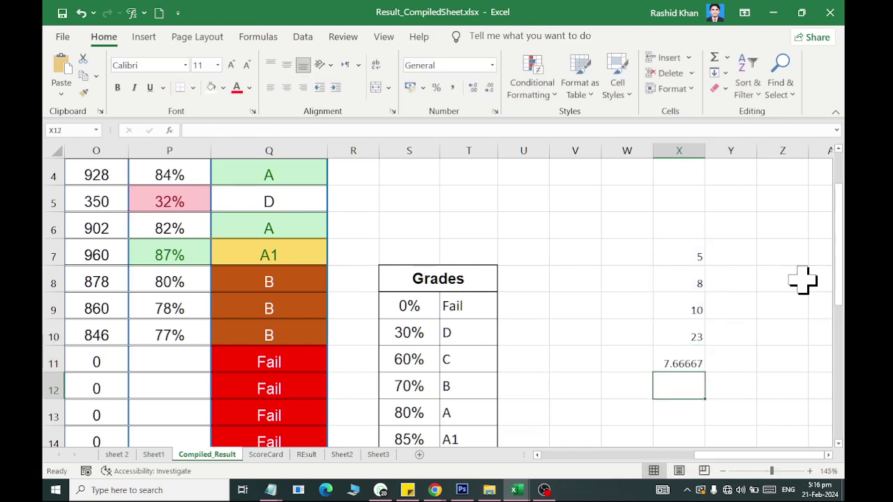
key(Up)
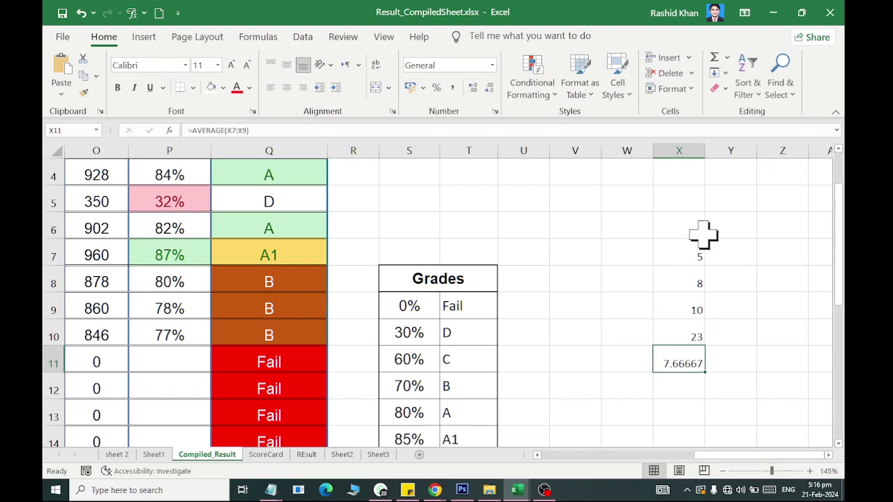
click(712, 253)
click(699, 279)
- Replace the sample values in X7:X9 with 10, 20 and 30, giving a total of 60
click(697, 309)
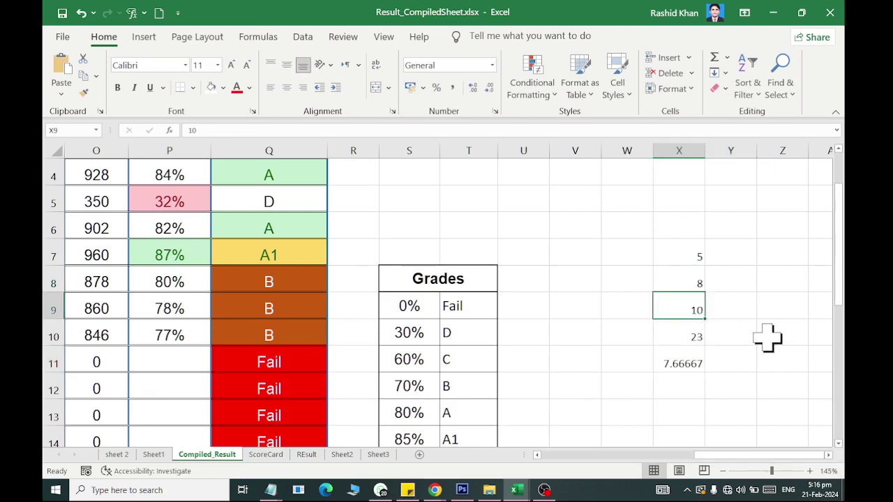
key(Up)
key(Up)
text(10)
key(Return)
text(20)
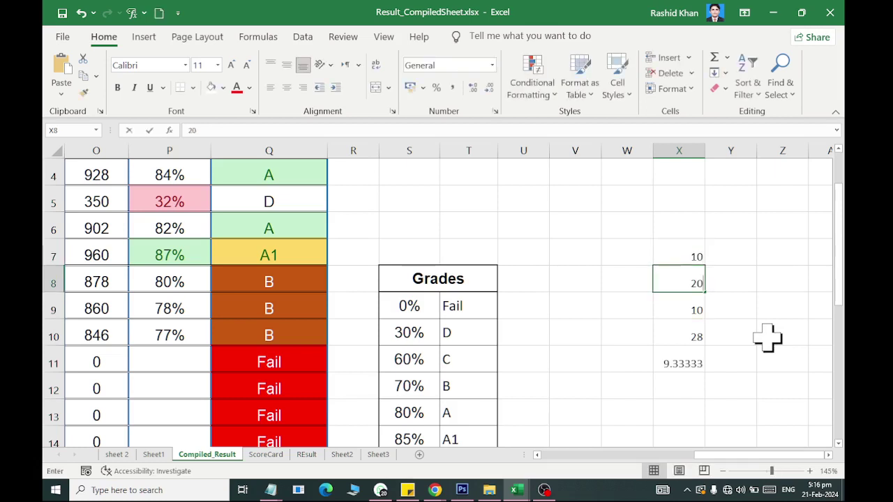
key(Return)
text(30)
key(Return)
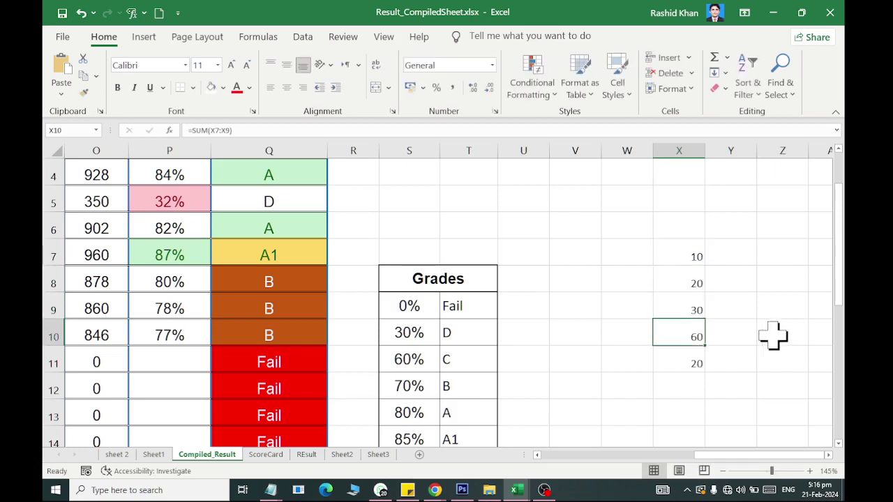
click(677, 256)
click(680, 284)
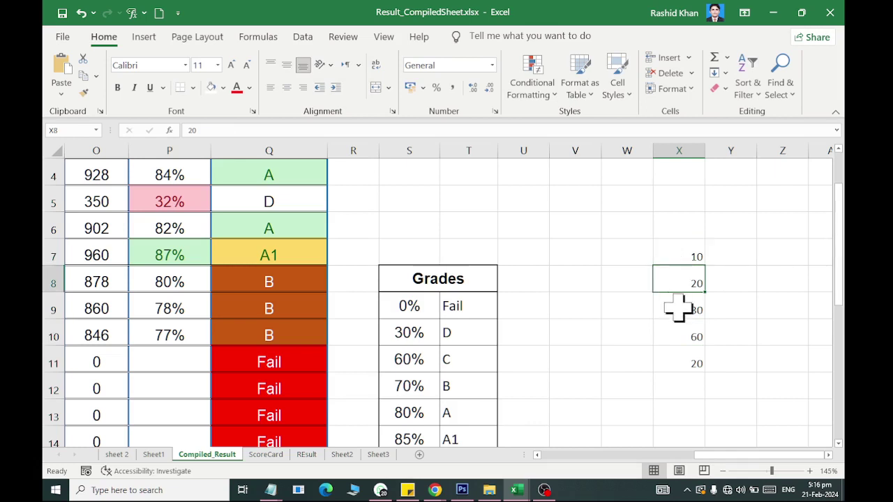
click(684, 310)
click(687, 337)
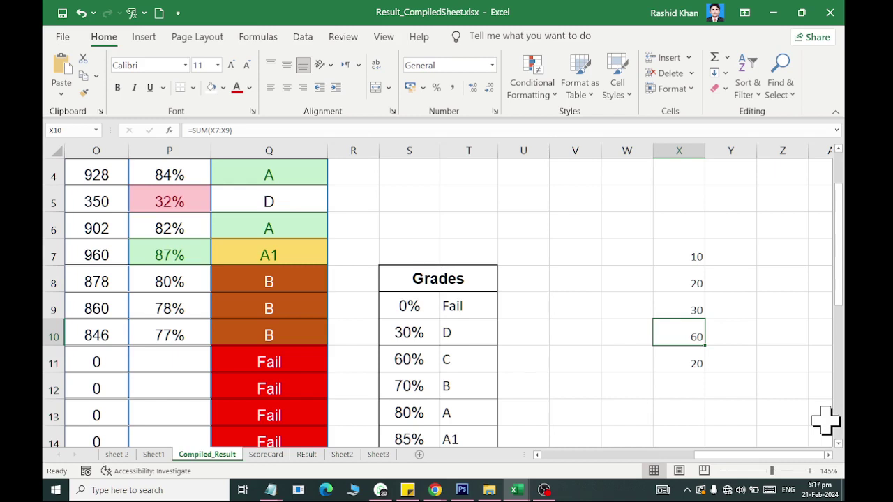
- Label the total SUM in W10 and the average AVG in W11
text(A)
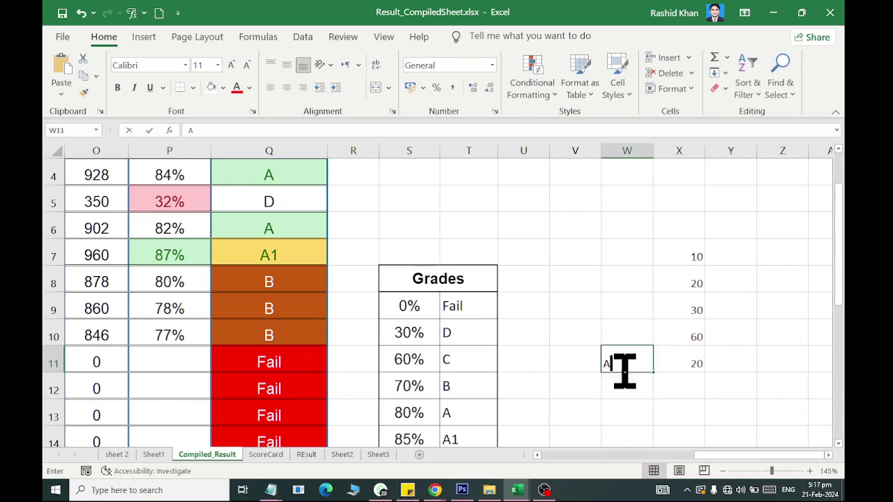
text(VG)
key(Up)
text(SU)
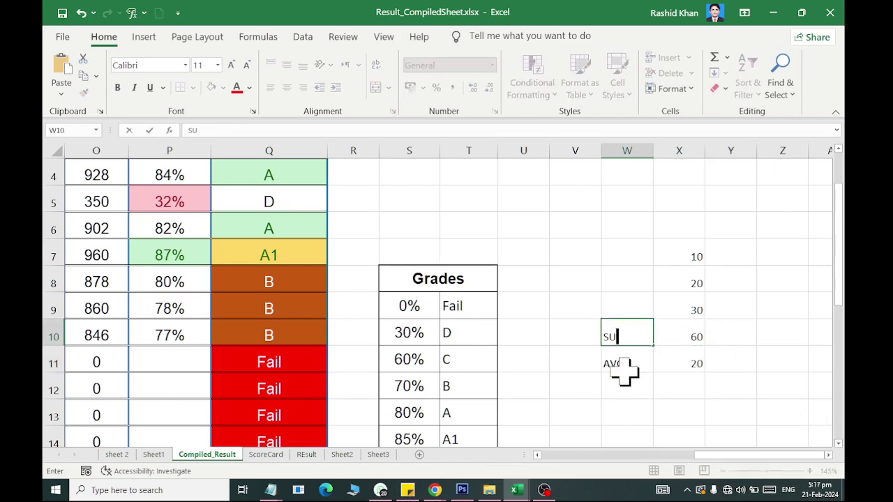
text(M)
key(Return)
drag(662, 253, 689, 307)
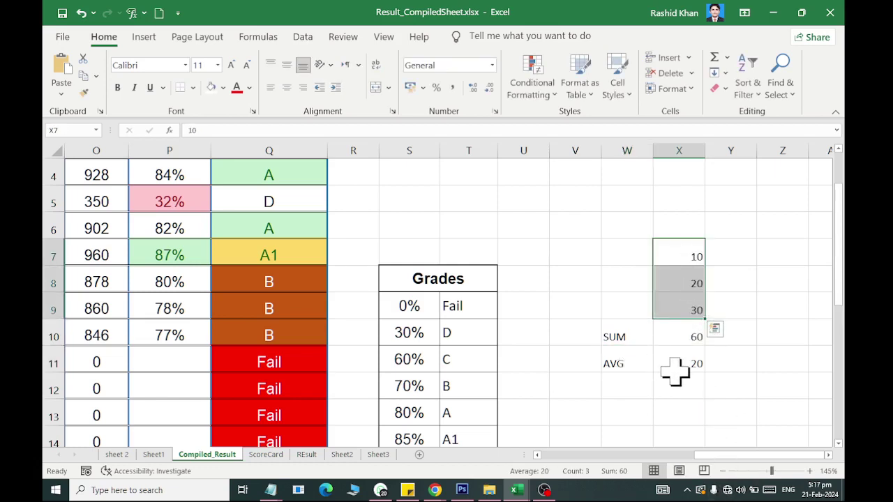
click(686, 300)
click(691, 359)
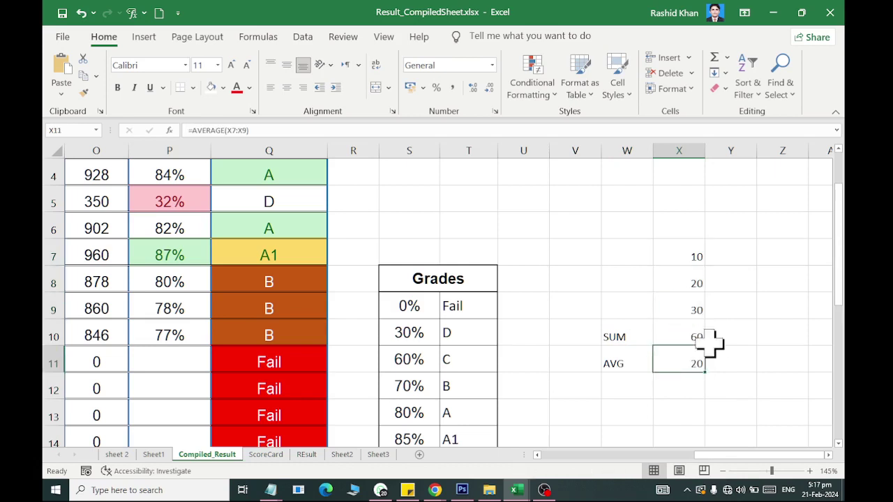
click(692, 253)
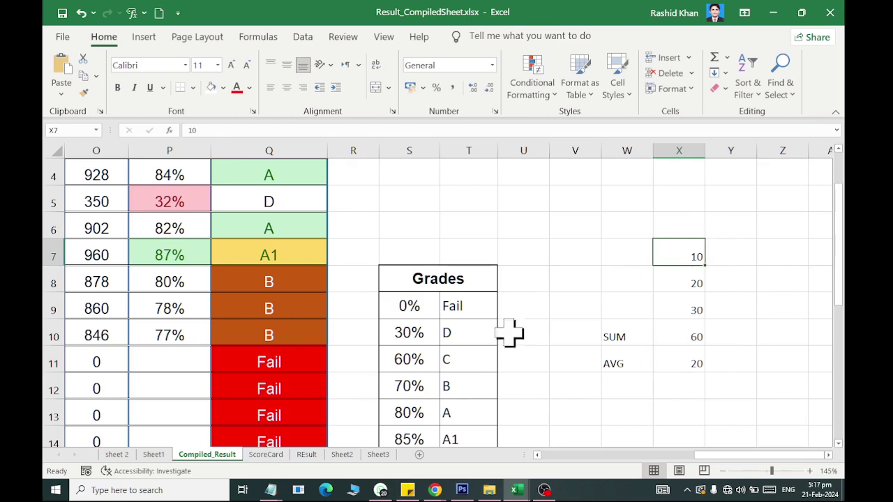
- In the SalesProgress workbook, select the monthly sales values in column M
key(alt+Tab)
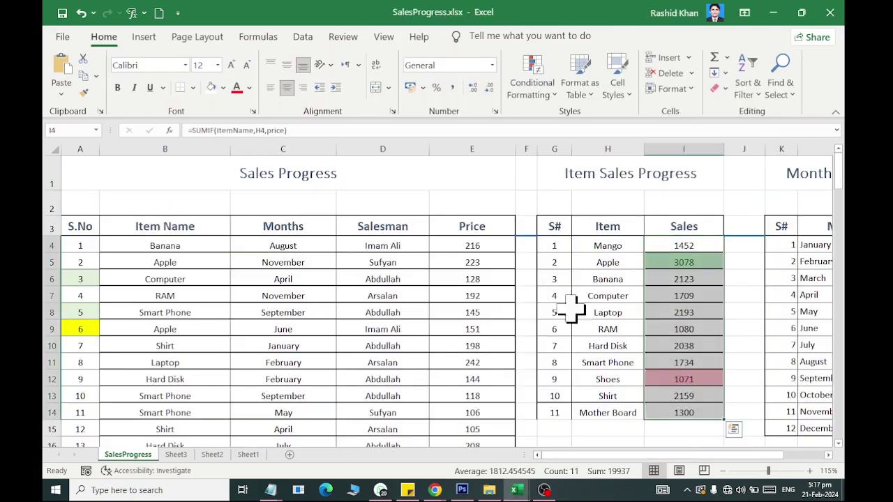
scroll(768, 314, right, 3)
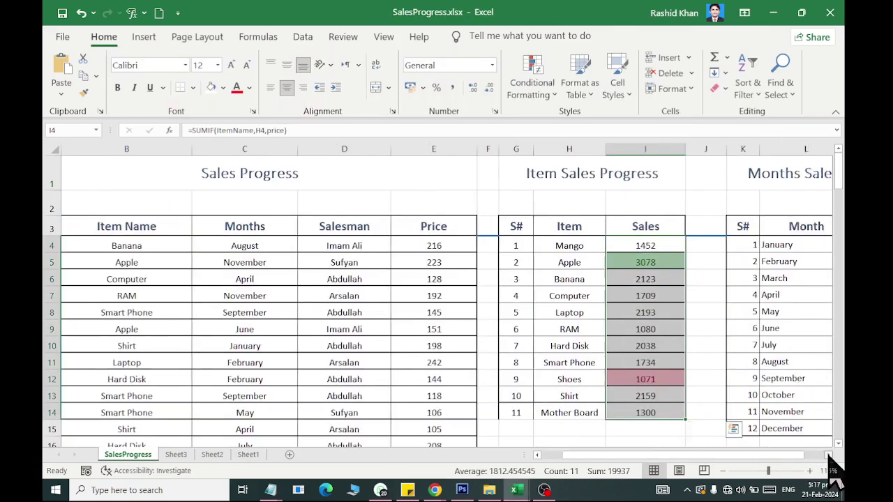
scroll(710, 343, right, 4)
drag(651, 244, 668, 436)
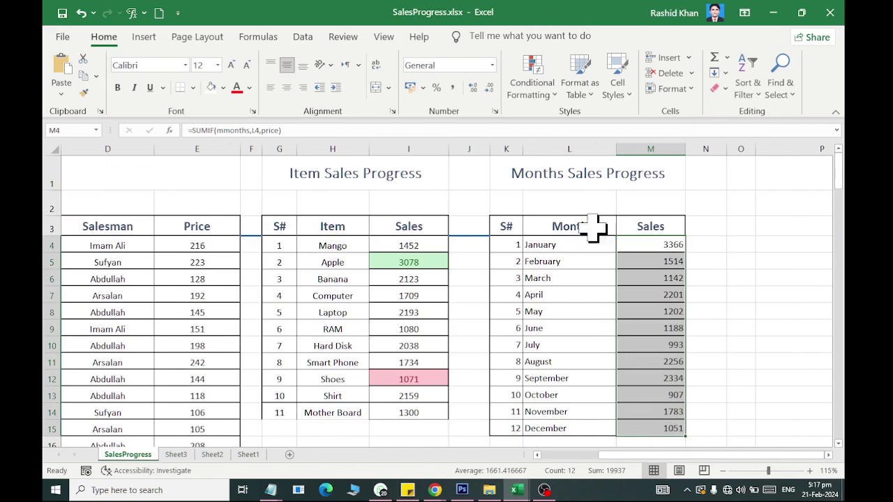
- Add an Above Average rule using Green Fill with Dark Green Text
click(532, 82)
mouse_move(555, 158)
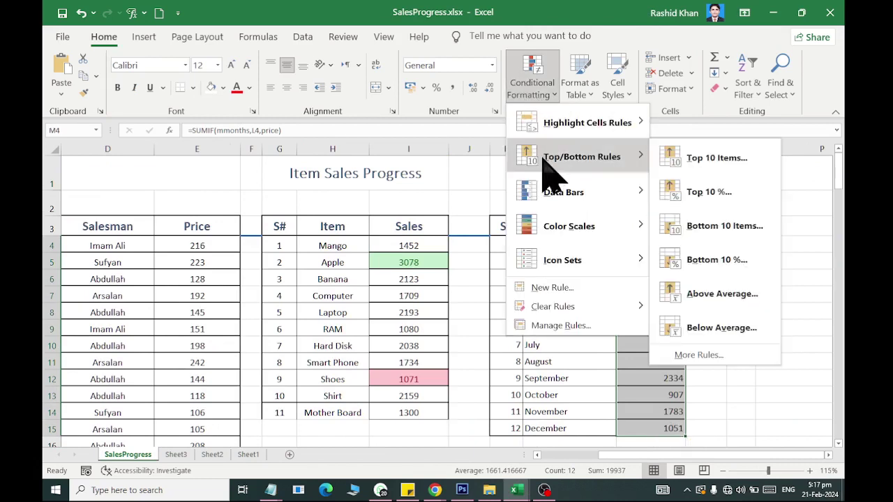
click(766, 294)
click(304, 201)
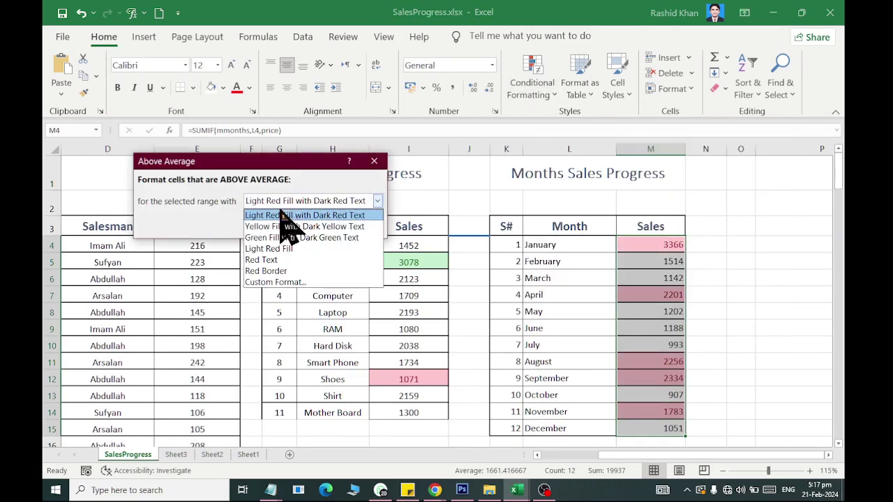
click(286, 237)
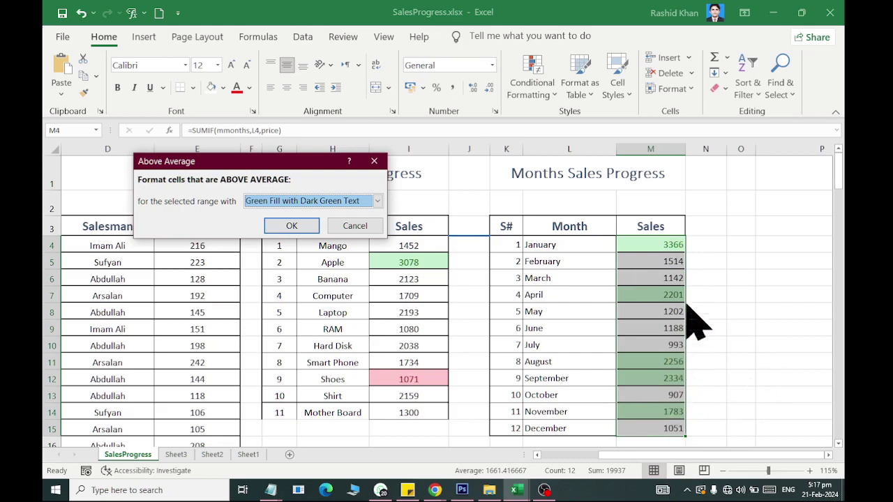
click(293, 227)
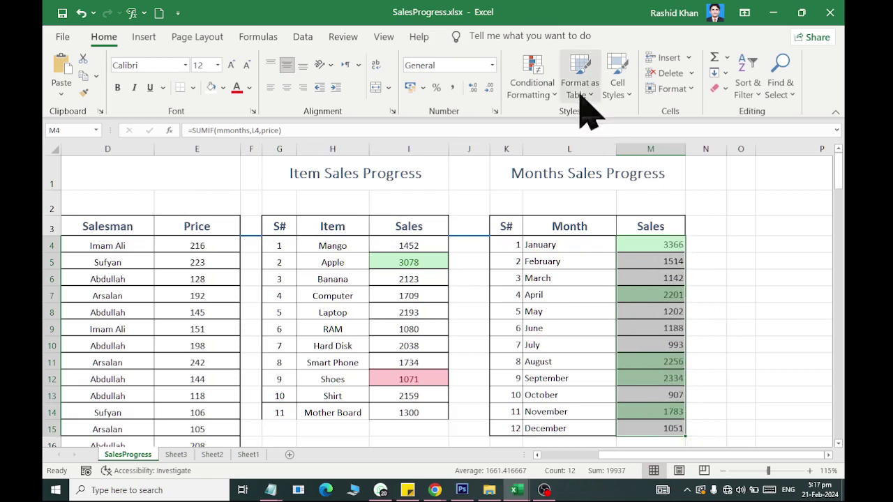
- Add a Below Average rule to the monthly sales with light red fill and dark red text
click(536, 94)
mouse_move(544, 157)
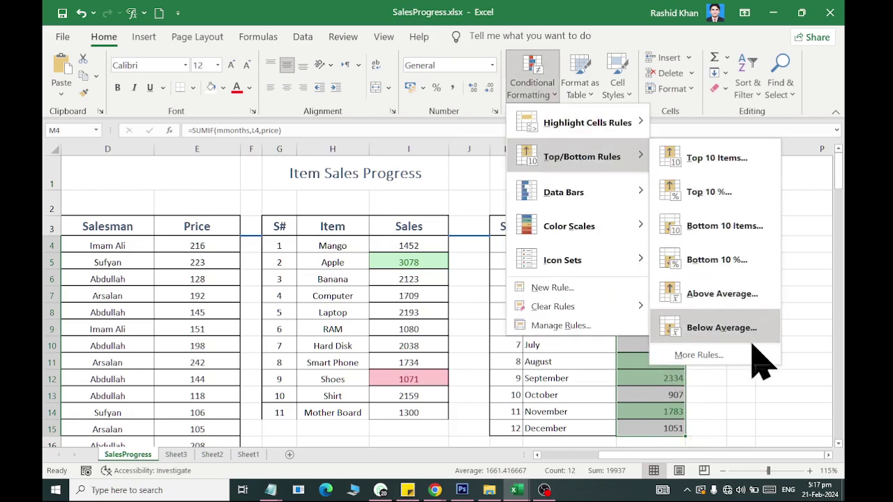
click(750, 341)
click(293, 225)
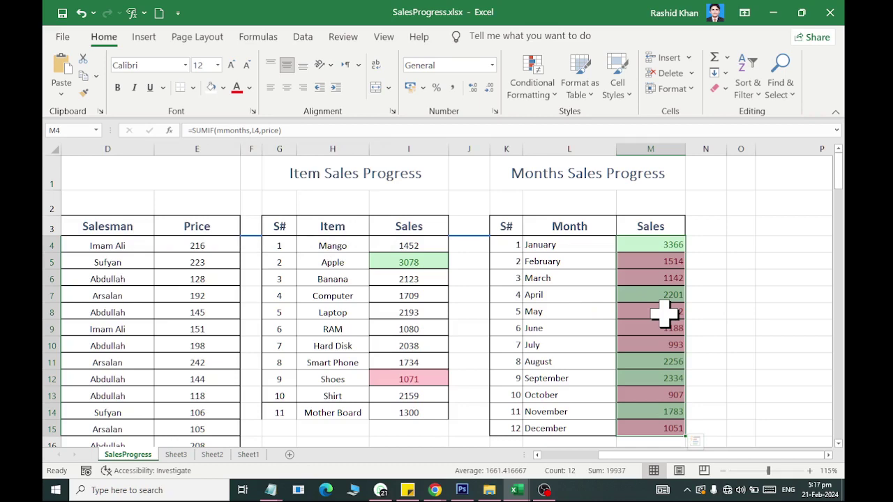
- Browse the Conditional Formatting menu options again
click(532, 82)
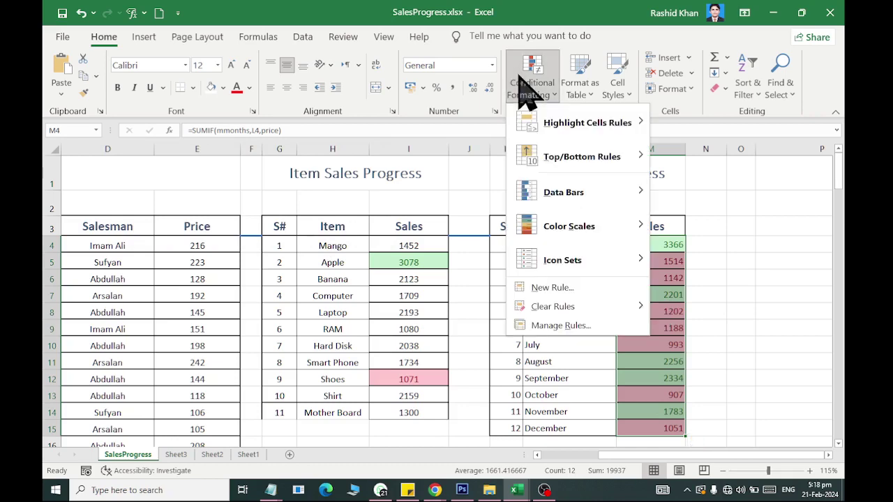
mouse_move(614, 157)
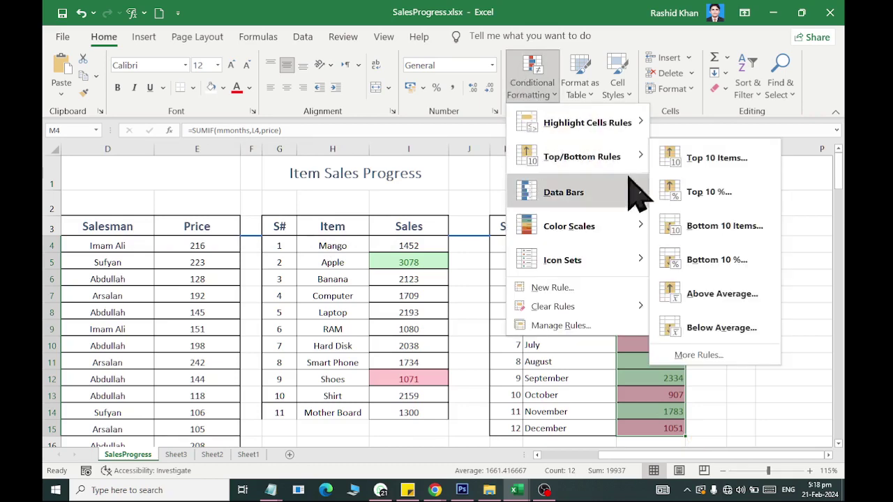
mouse_move(593, 307)
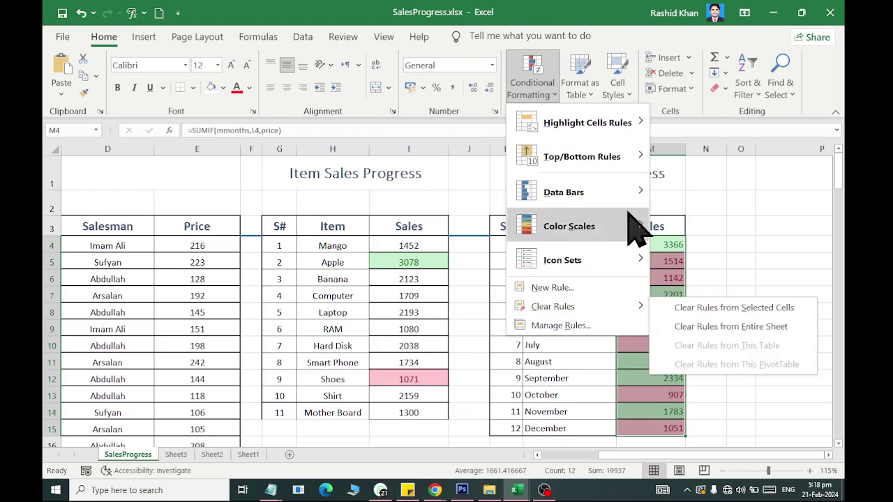
- Select the Price values E4:E109
mouse_move(583, 233)
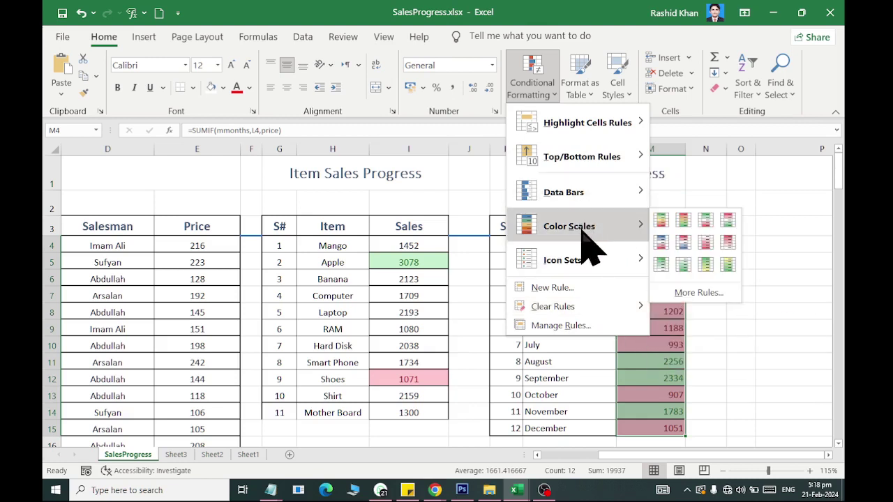
mouse_move(614, 256)
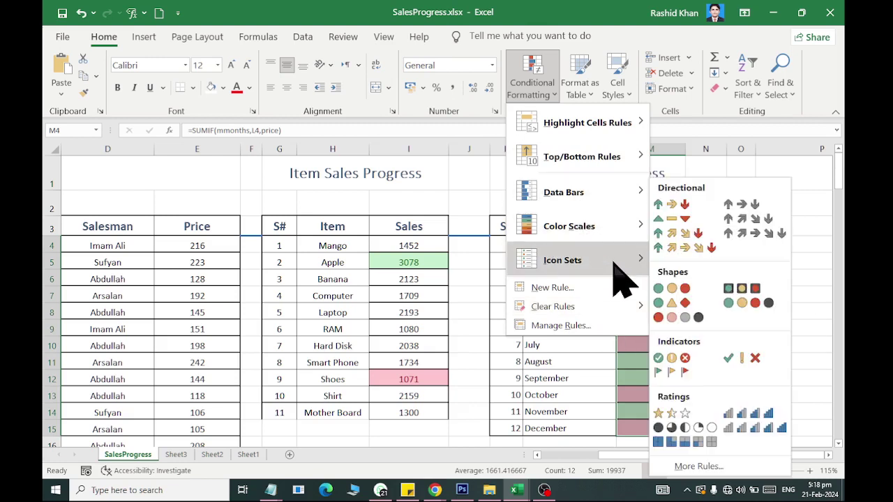
click(355, 309)
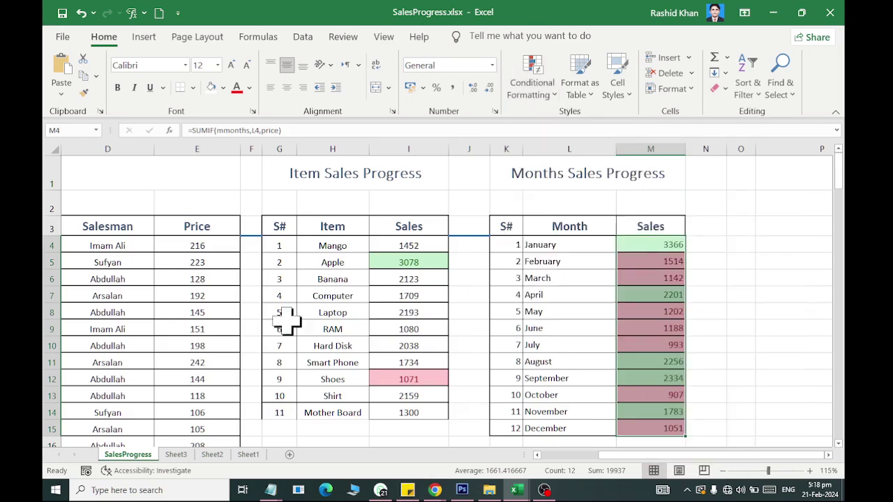
drag(118, 346, 165, 342)
mouse_move(482, 248)
mouse_down()
mouse_move(553, 431)
mouse_move(478, 419)
mouse_up()
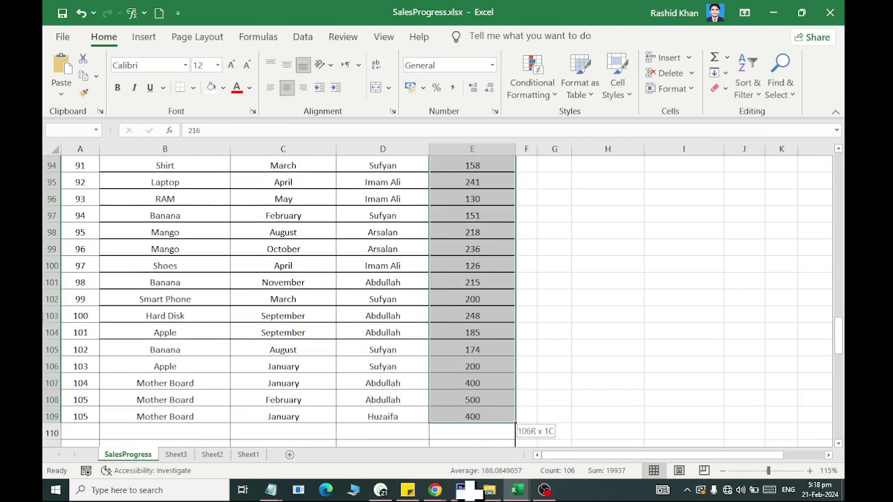
scroll(473, 356, up, 8)
scroll(473, 356, up, 8)
scroll(477, 335, up, 11)
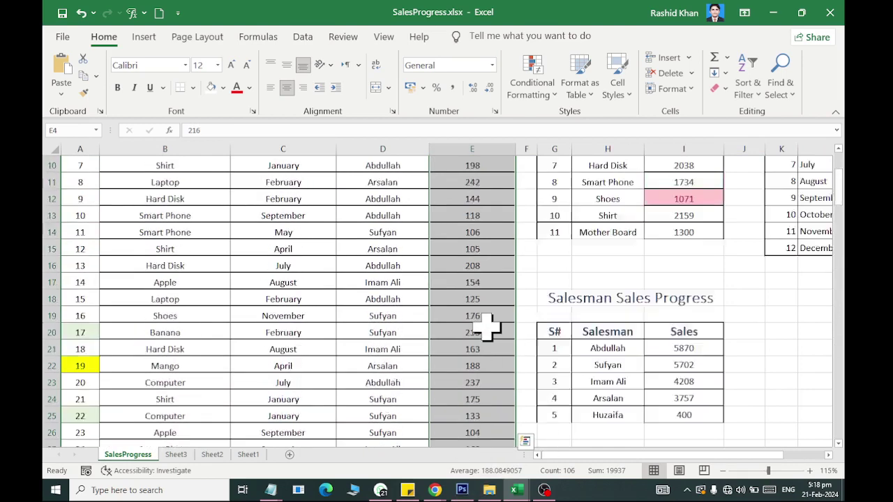
scroll(478, 335, up, 3)
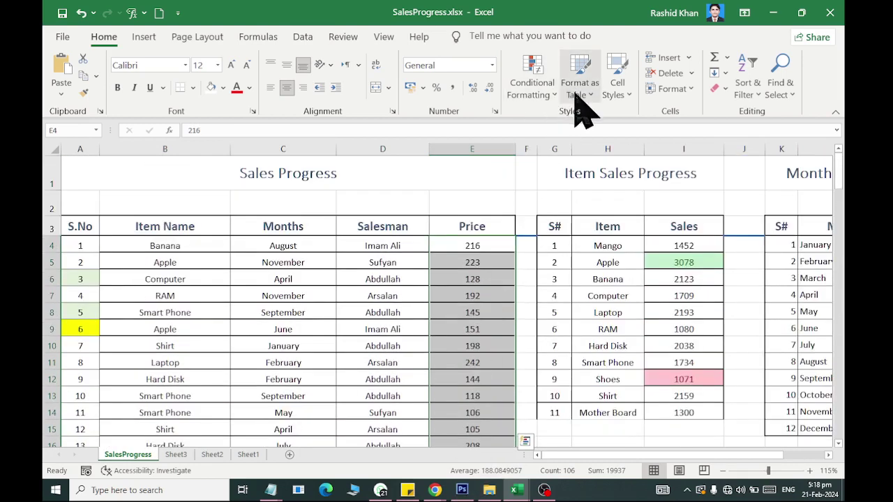
- Preview the Data Bars and Color Scales galleries, such as Green - Yellow and Green - White - Red
click(548, 91)
mouse_move(580, 193)
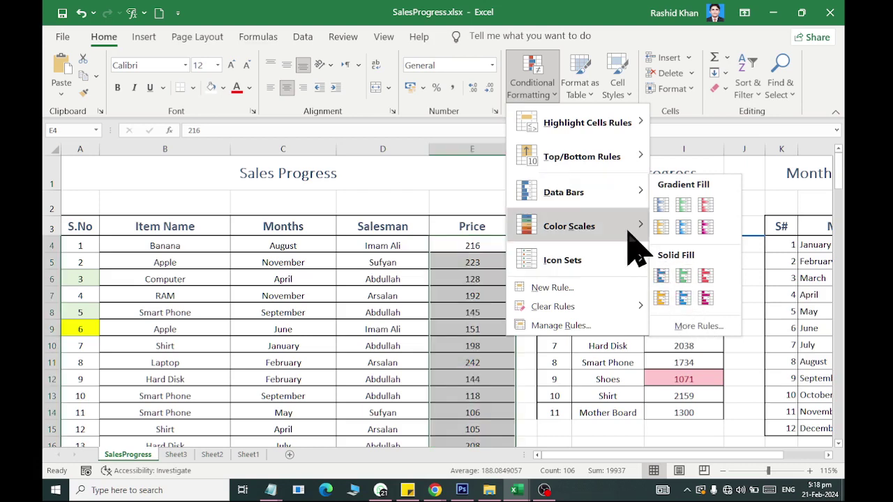
mouse_move(632, 235)
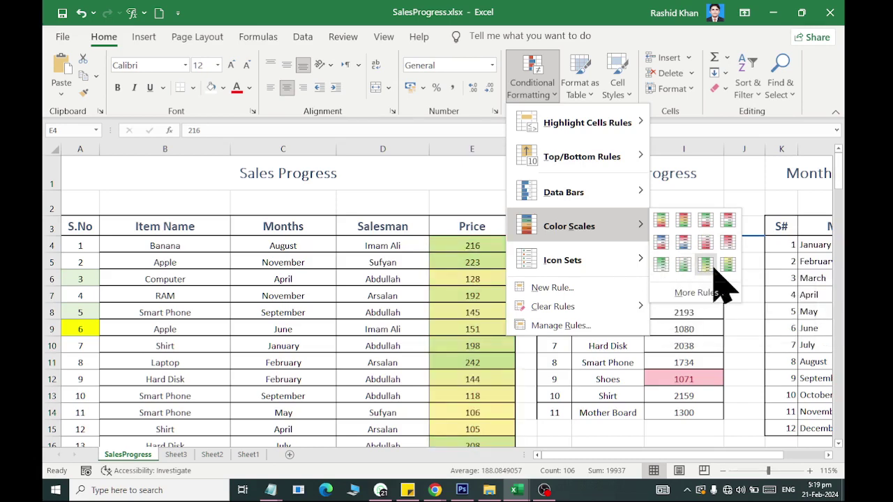
- Browse the Icon Sets gallery for the Price values, previewing sets like 5 Quarters and 3 Symbols
mouse_move(636, 273)
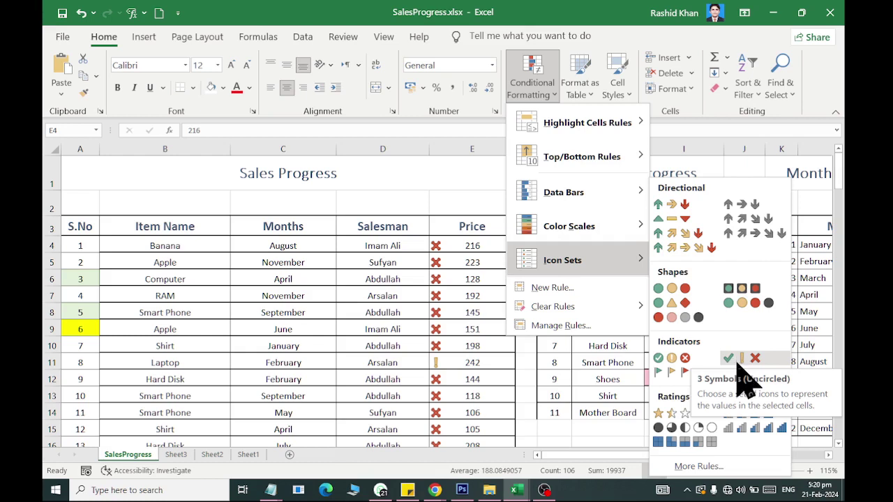
- Apply the coloured directional arrows icon set to the Price values
click(696, 233)
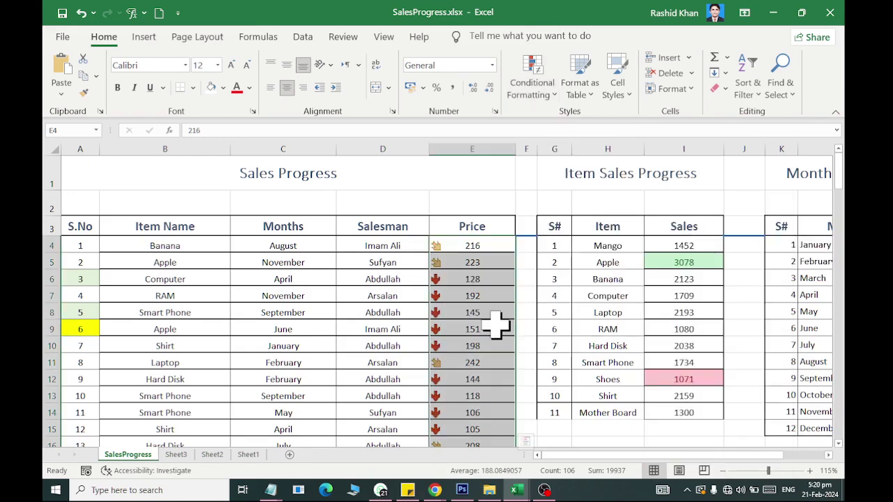
scroll(502, 325, down, 3)
scroll(506, 334, down, 3)
scroll(507, 334, down, 4)
scroll(506, 334, down, 6)
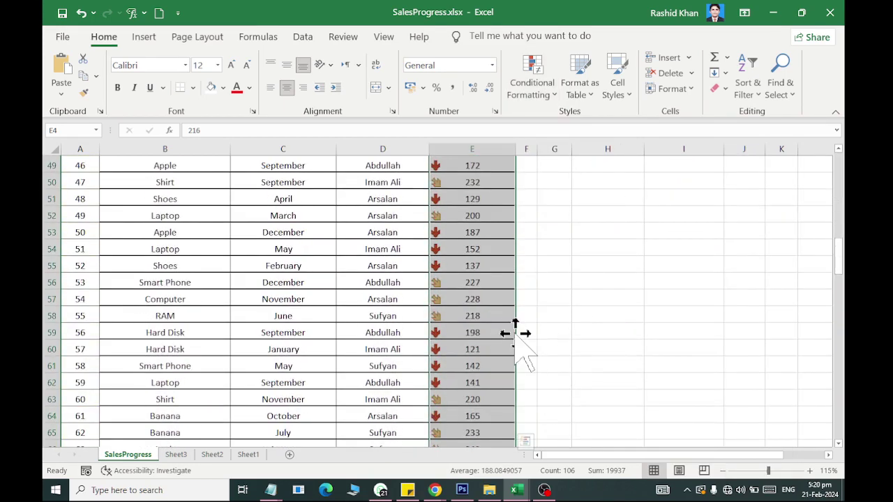
scroll(509, 334, down, 8)
scroll(516, 334, down, 7)
scroll(520, 334, down, 2)
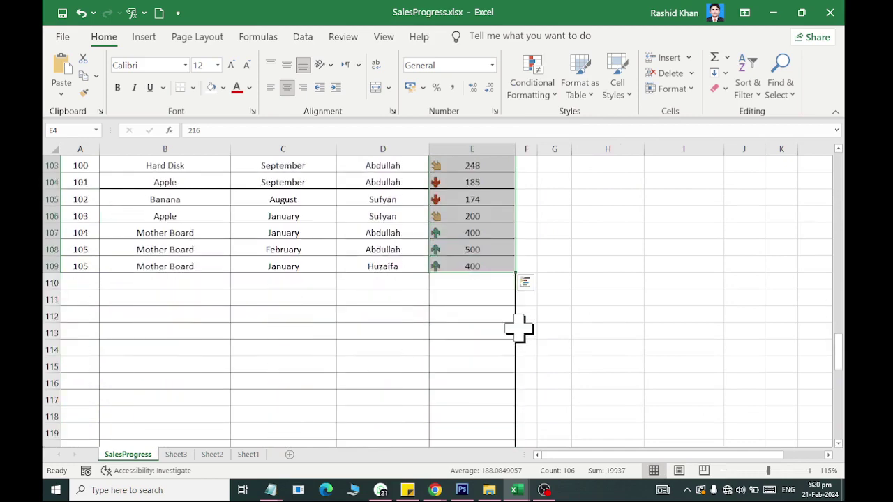
click(532, 79)
mouse_move(548, 267)
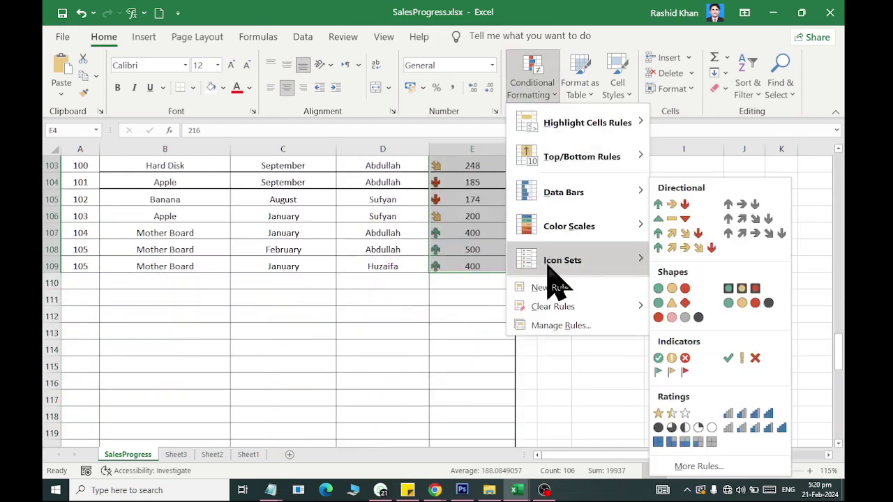
click(441, 250)
- Change the price in E107 from 400 to 100 so its arrow turns red and downward
click(466, 233)
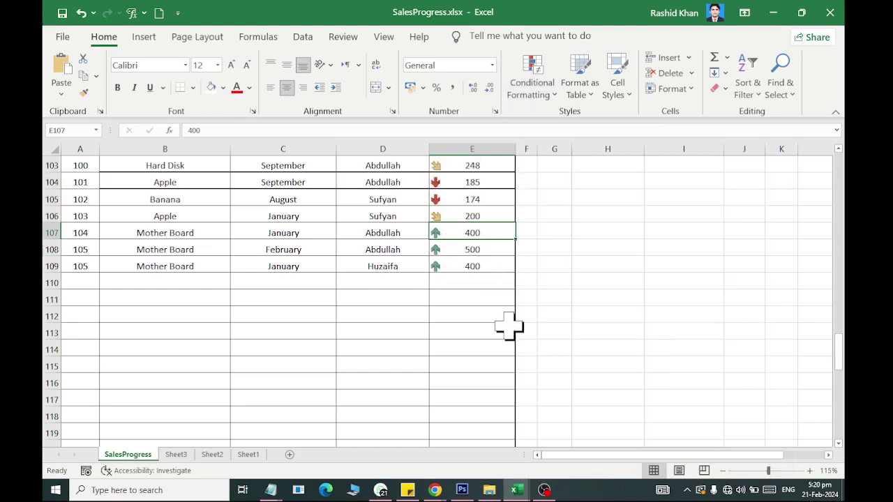
scroll(499, 318, up, 1)
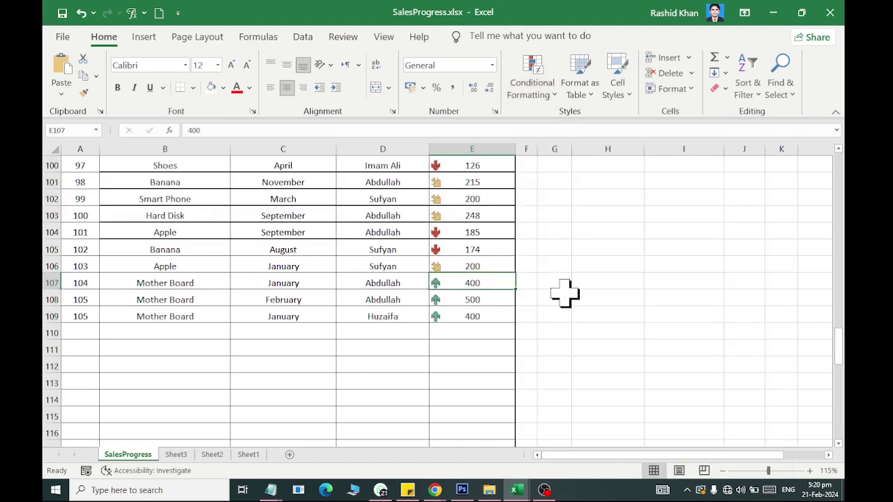
text(100)
key(Return)
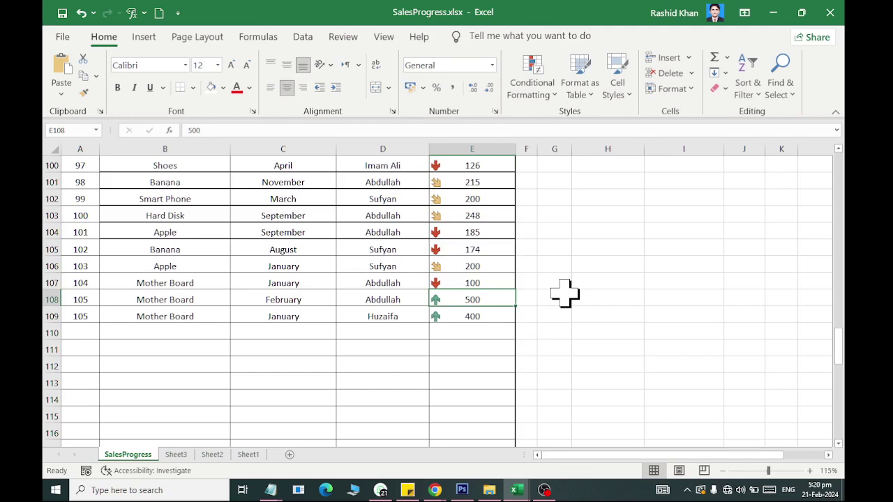
scroll(481, 276, up, 8)
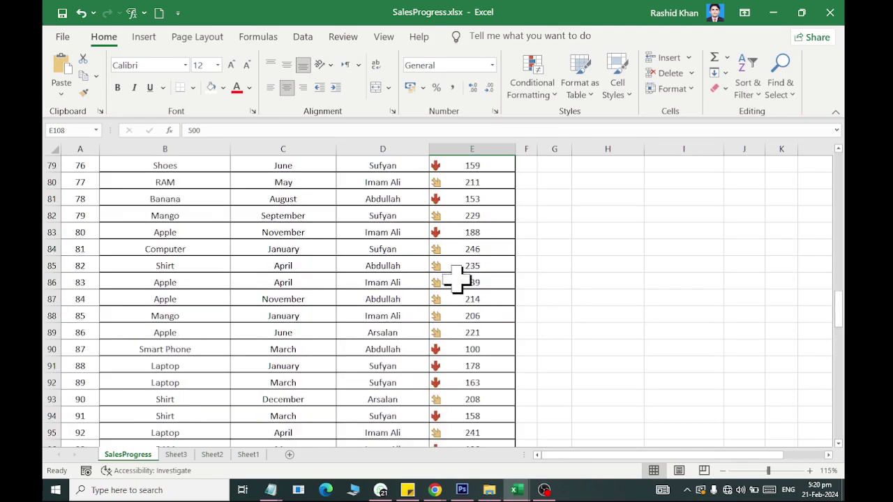
scroll(463, 238, up, 5)
scroll(468, 203, up, 13)
scroll(471, 162, up, 5)
- Select column E and clear its conditional formatting rules, removing the arrow icons
scroll(472, 161, up, 2)
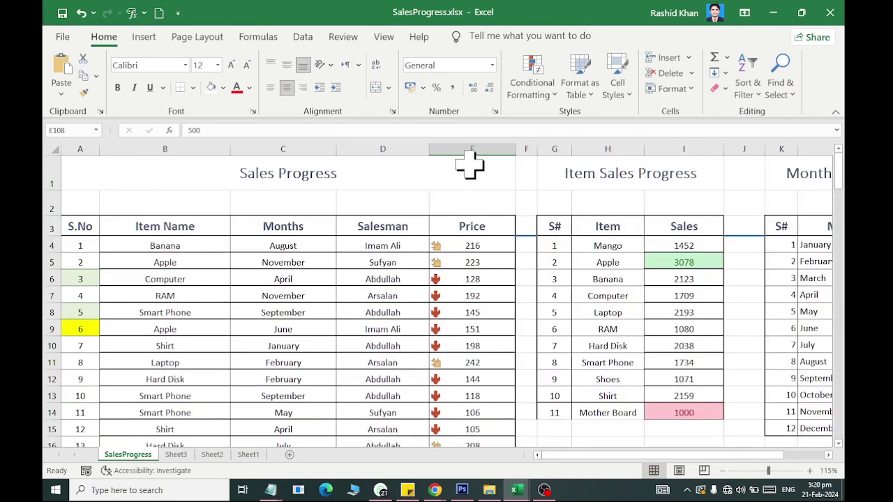
click(472, 149)
click(531, 82)
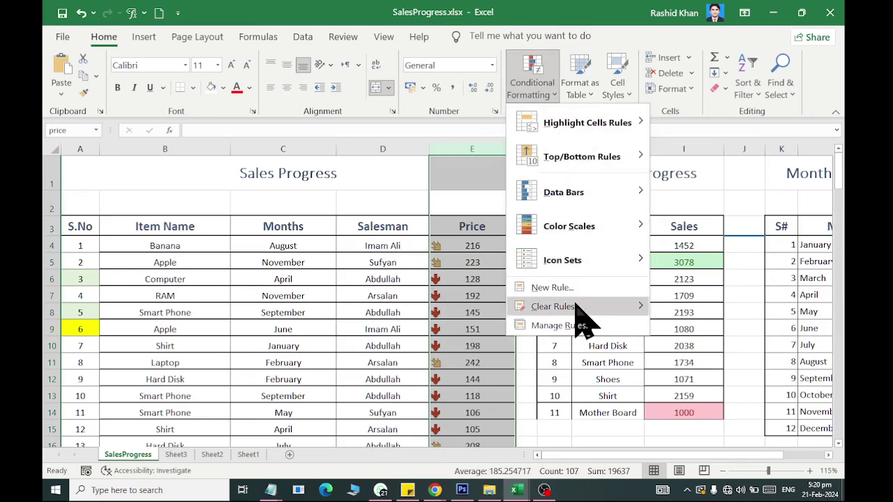
mouse_move(572, 311)
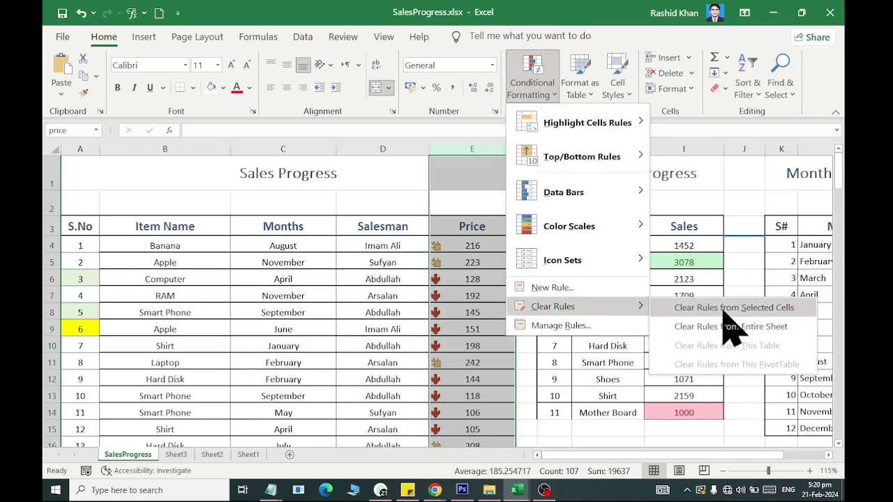
click(723, 309)
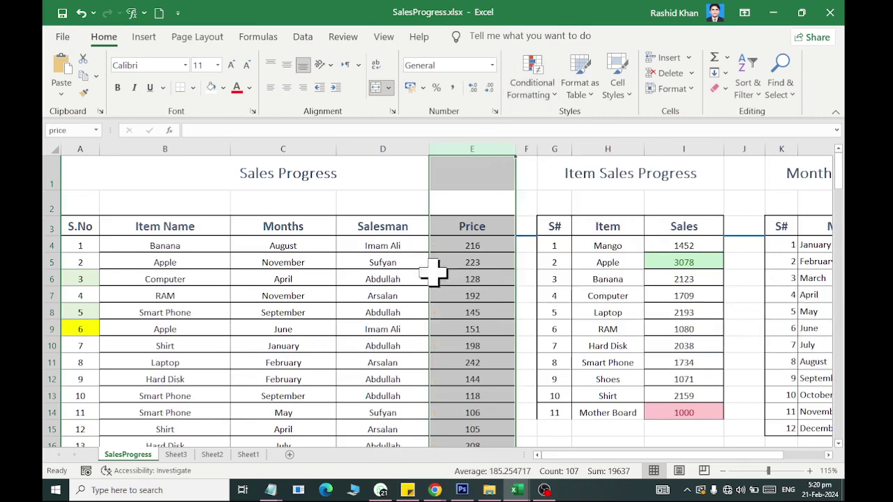